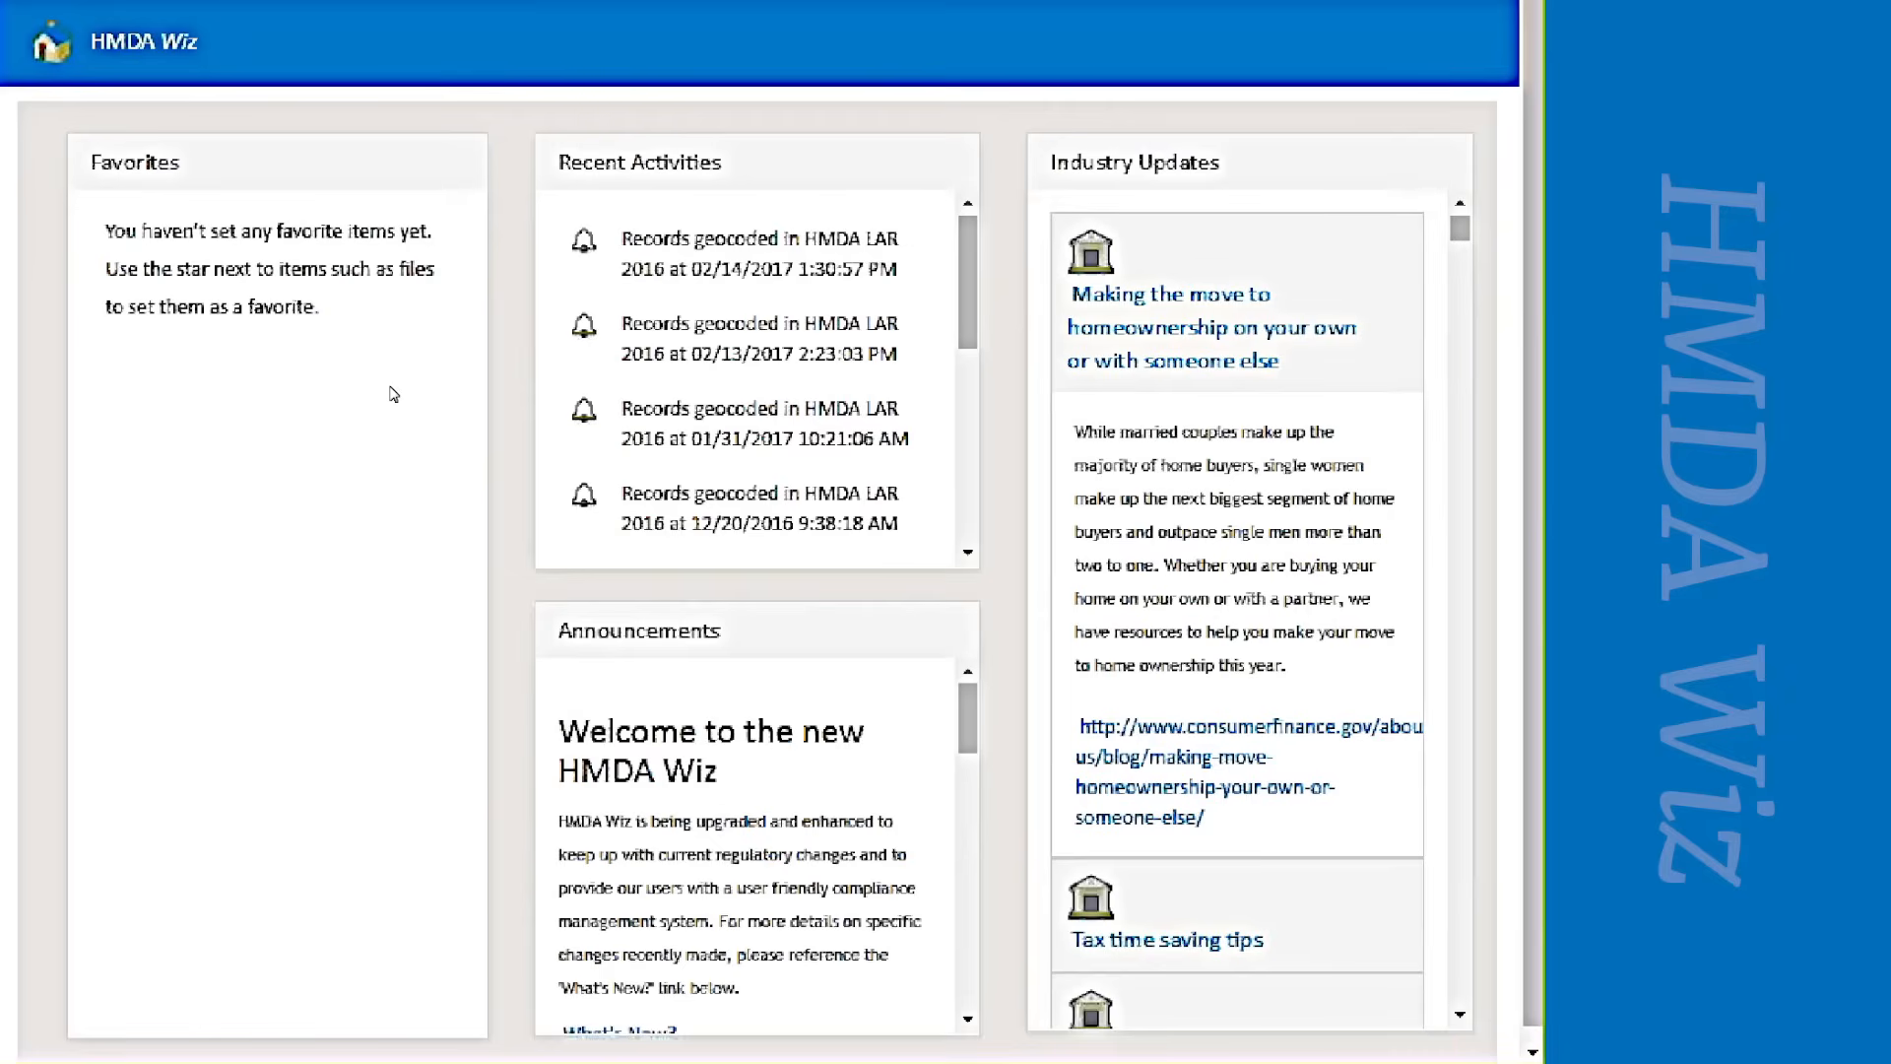
Open the HMDA folder in File Management and review the actions available for the HMDA LAR 2015 file
mouse_move(316, 2)
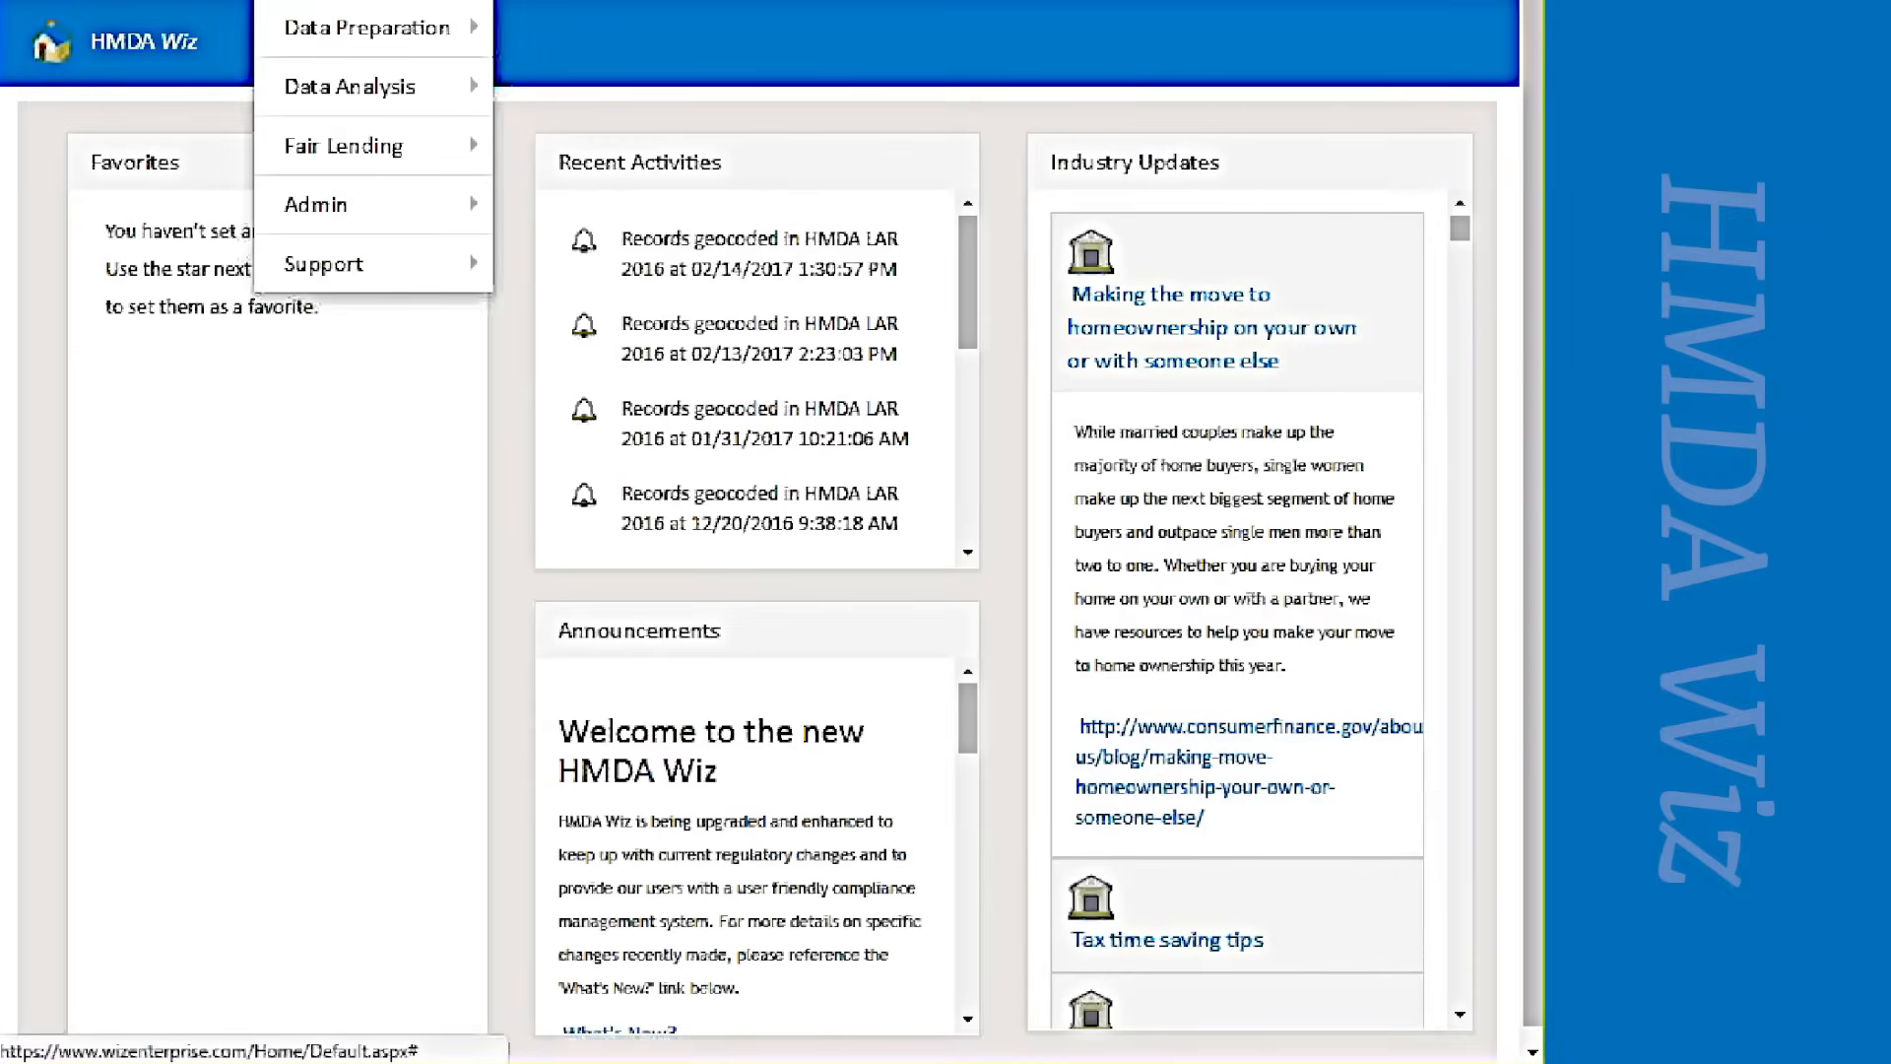
mouse_move(458, 34)
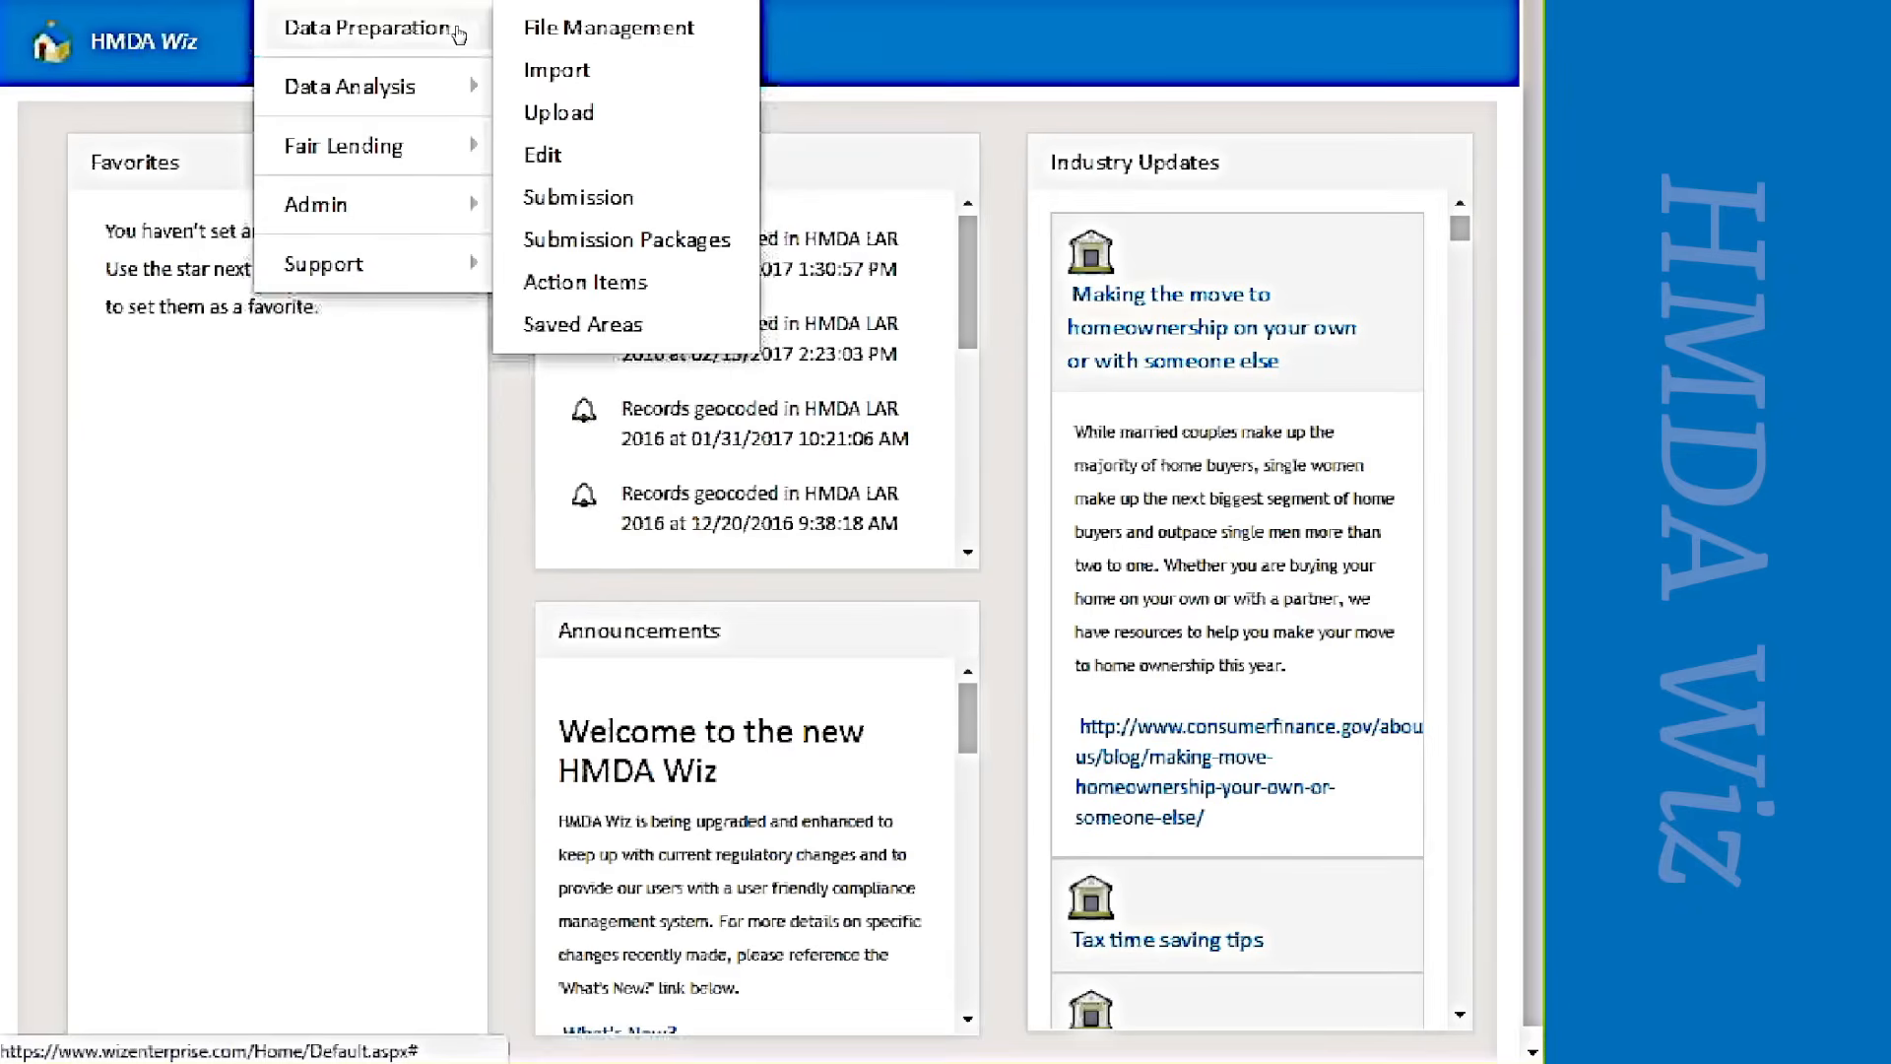
left_click(589, 29)
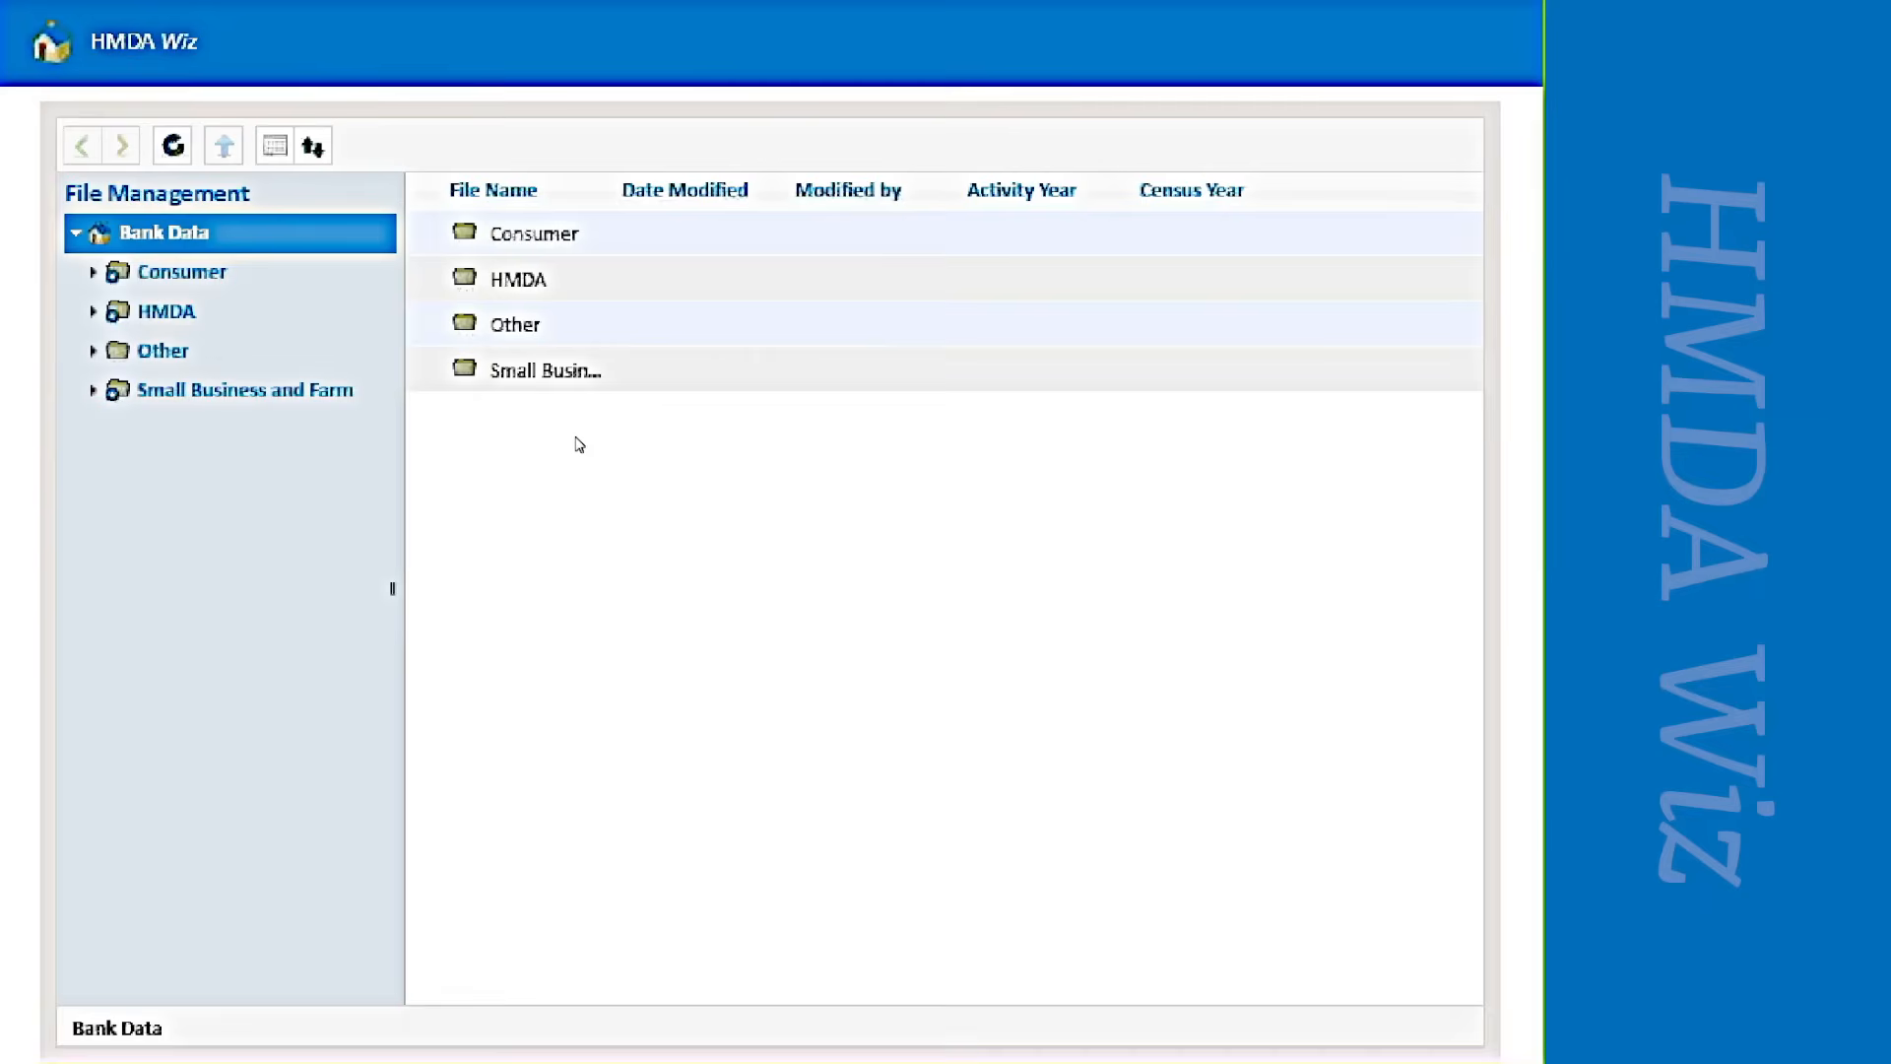
double_click(525, 286)
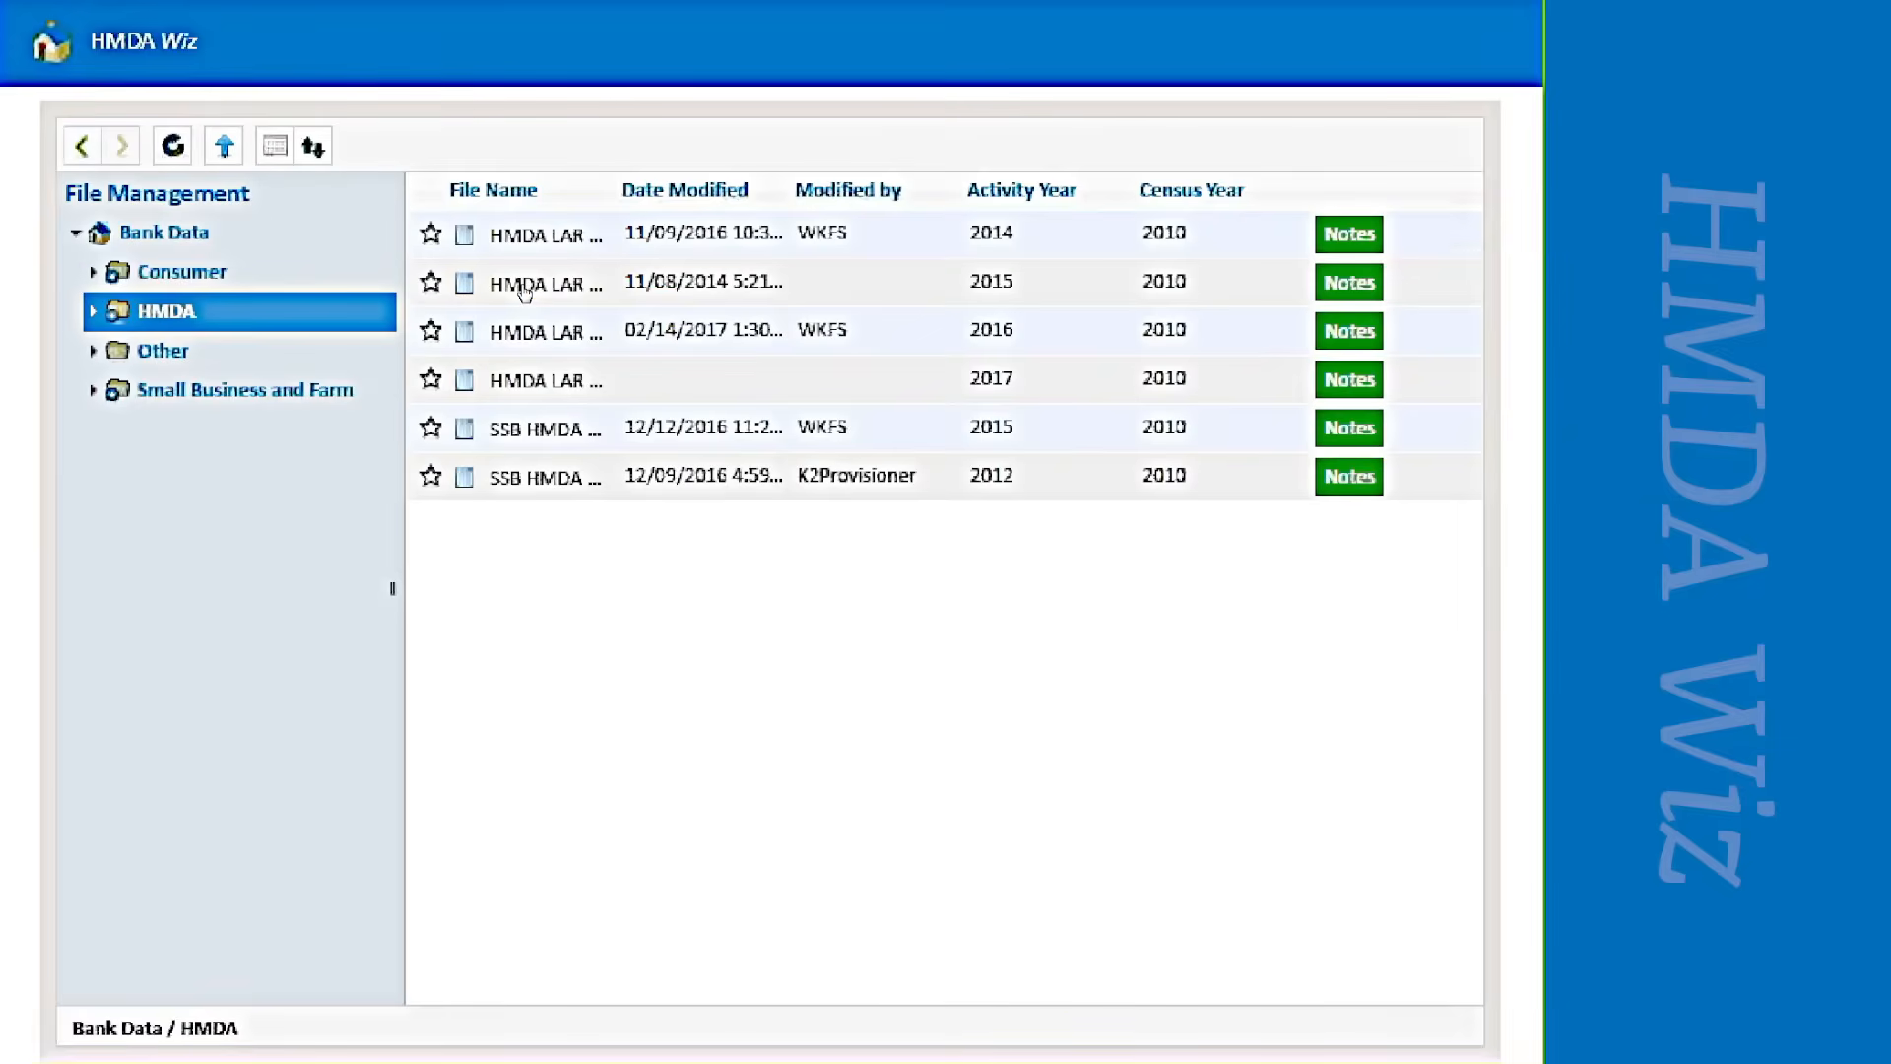
right_click(526, 288)
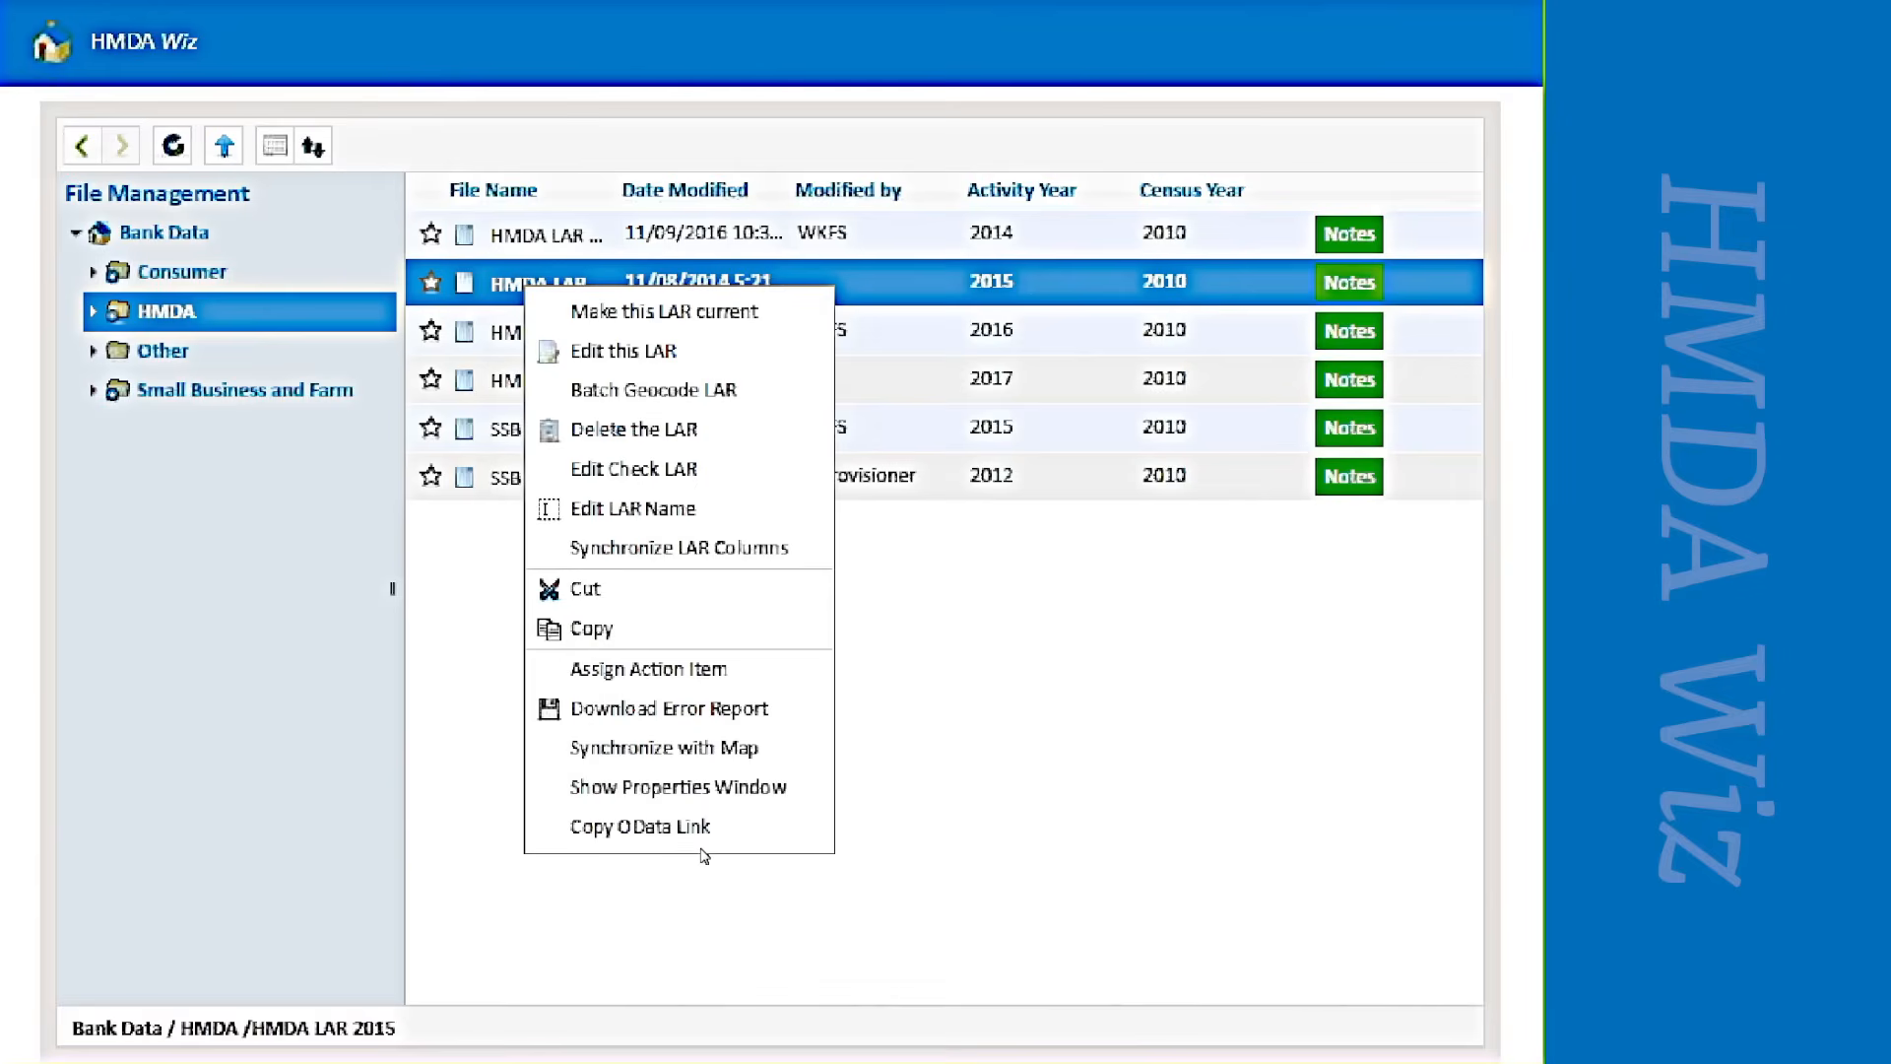
left_click(1030, 734)
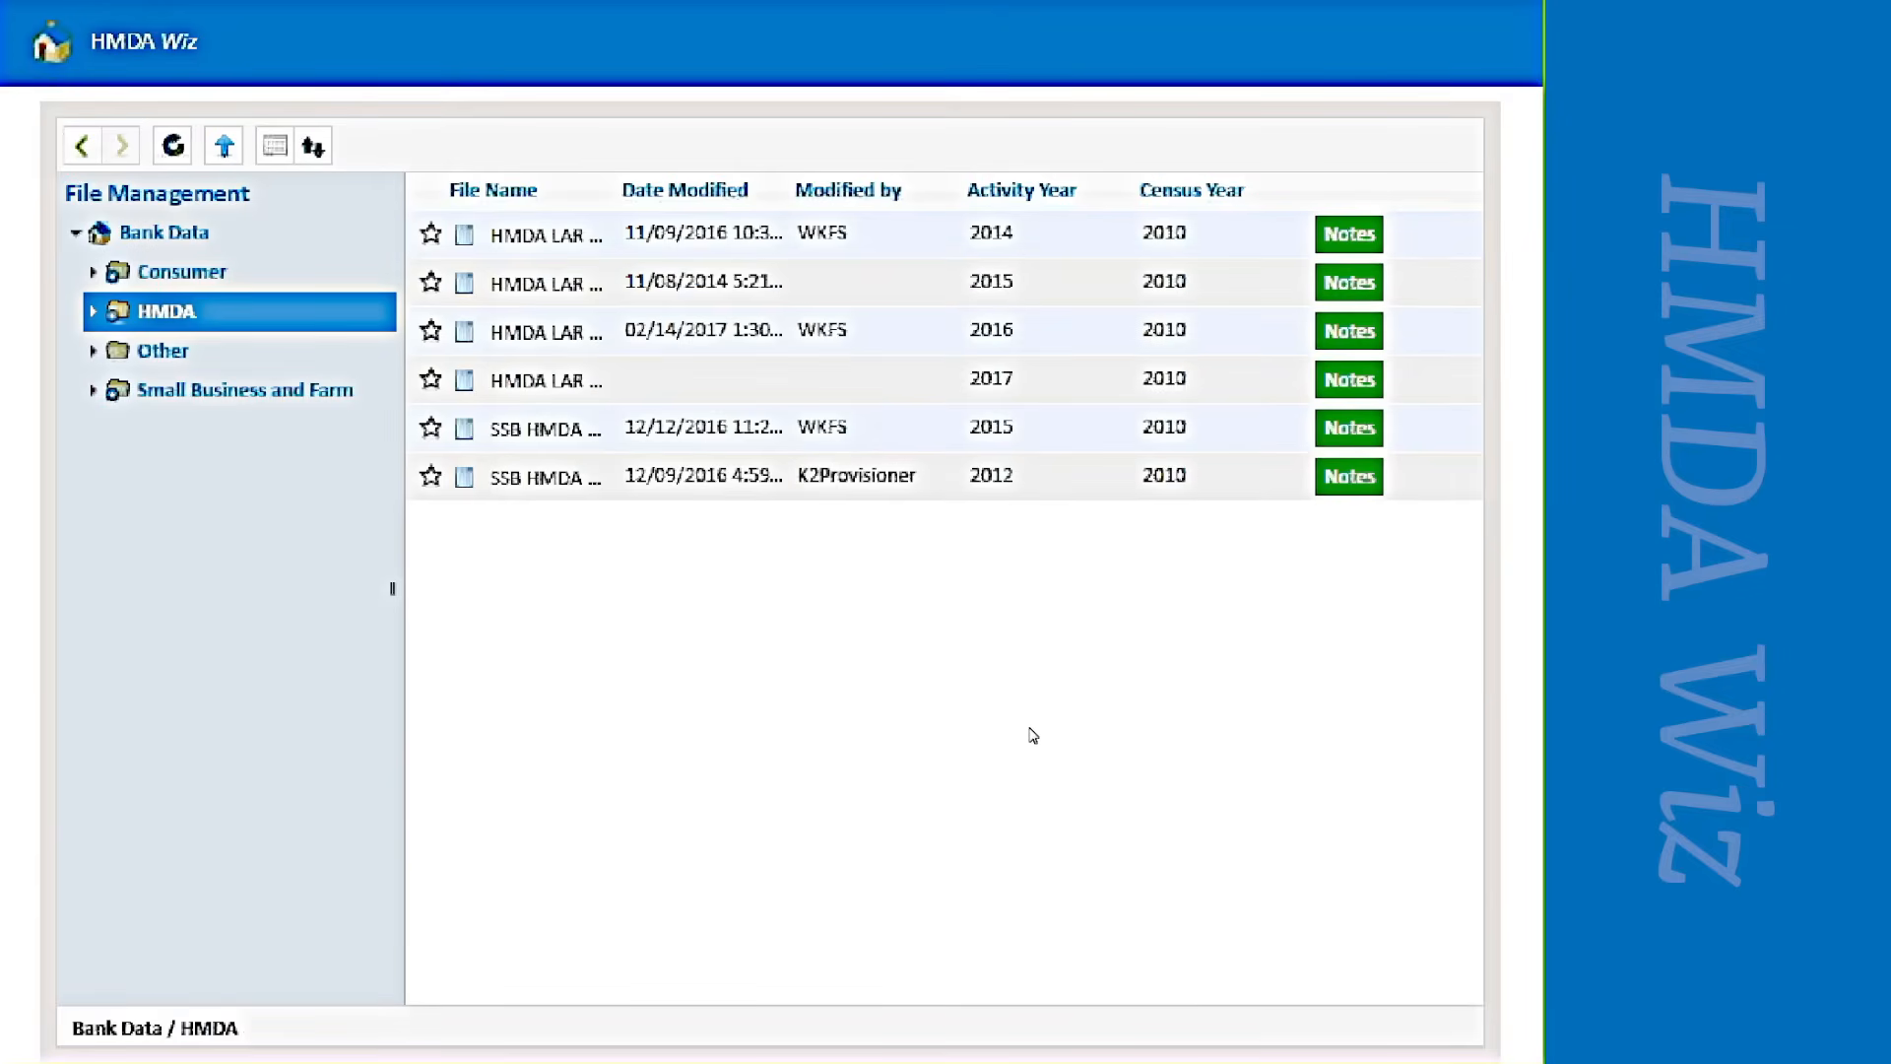
Open the current LAR's records for editing and display them in Grid View
left_click(296, 1)
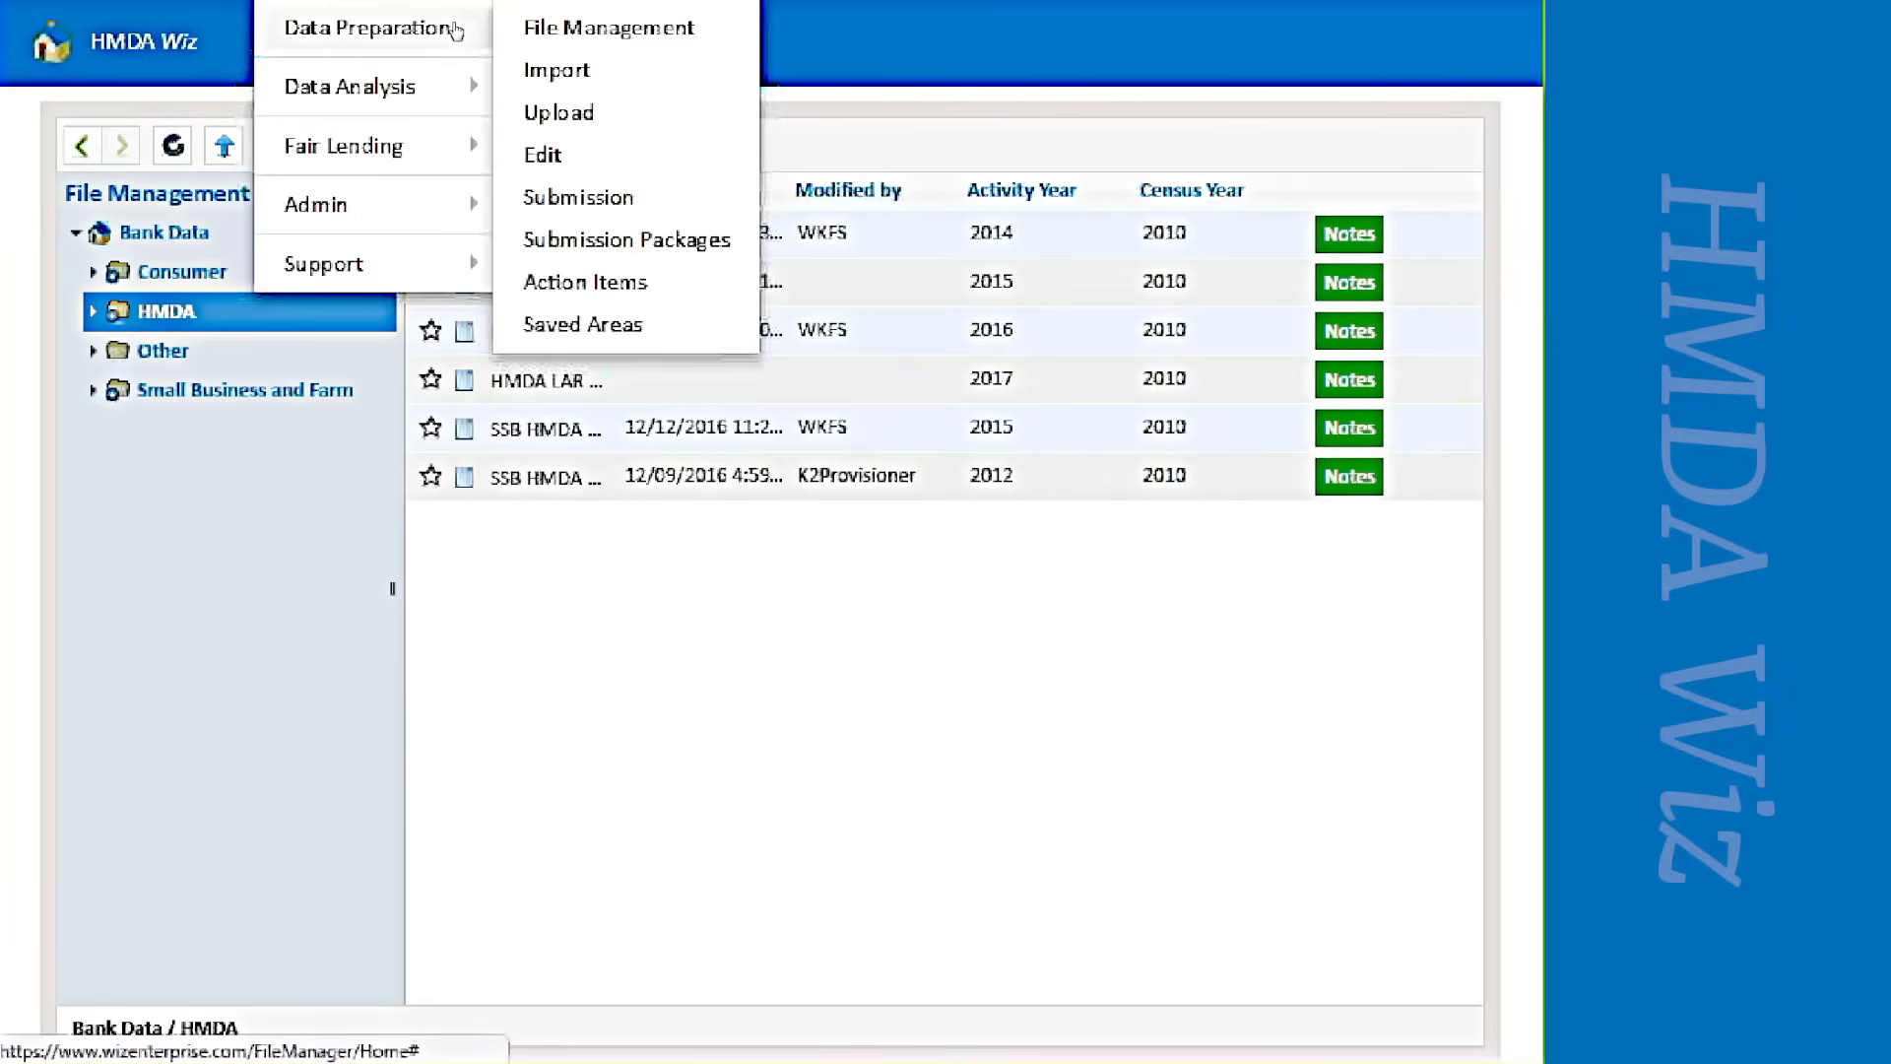
left_click(576, 153)
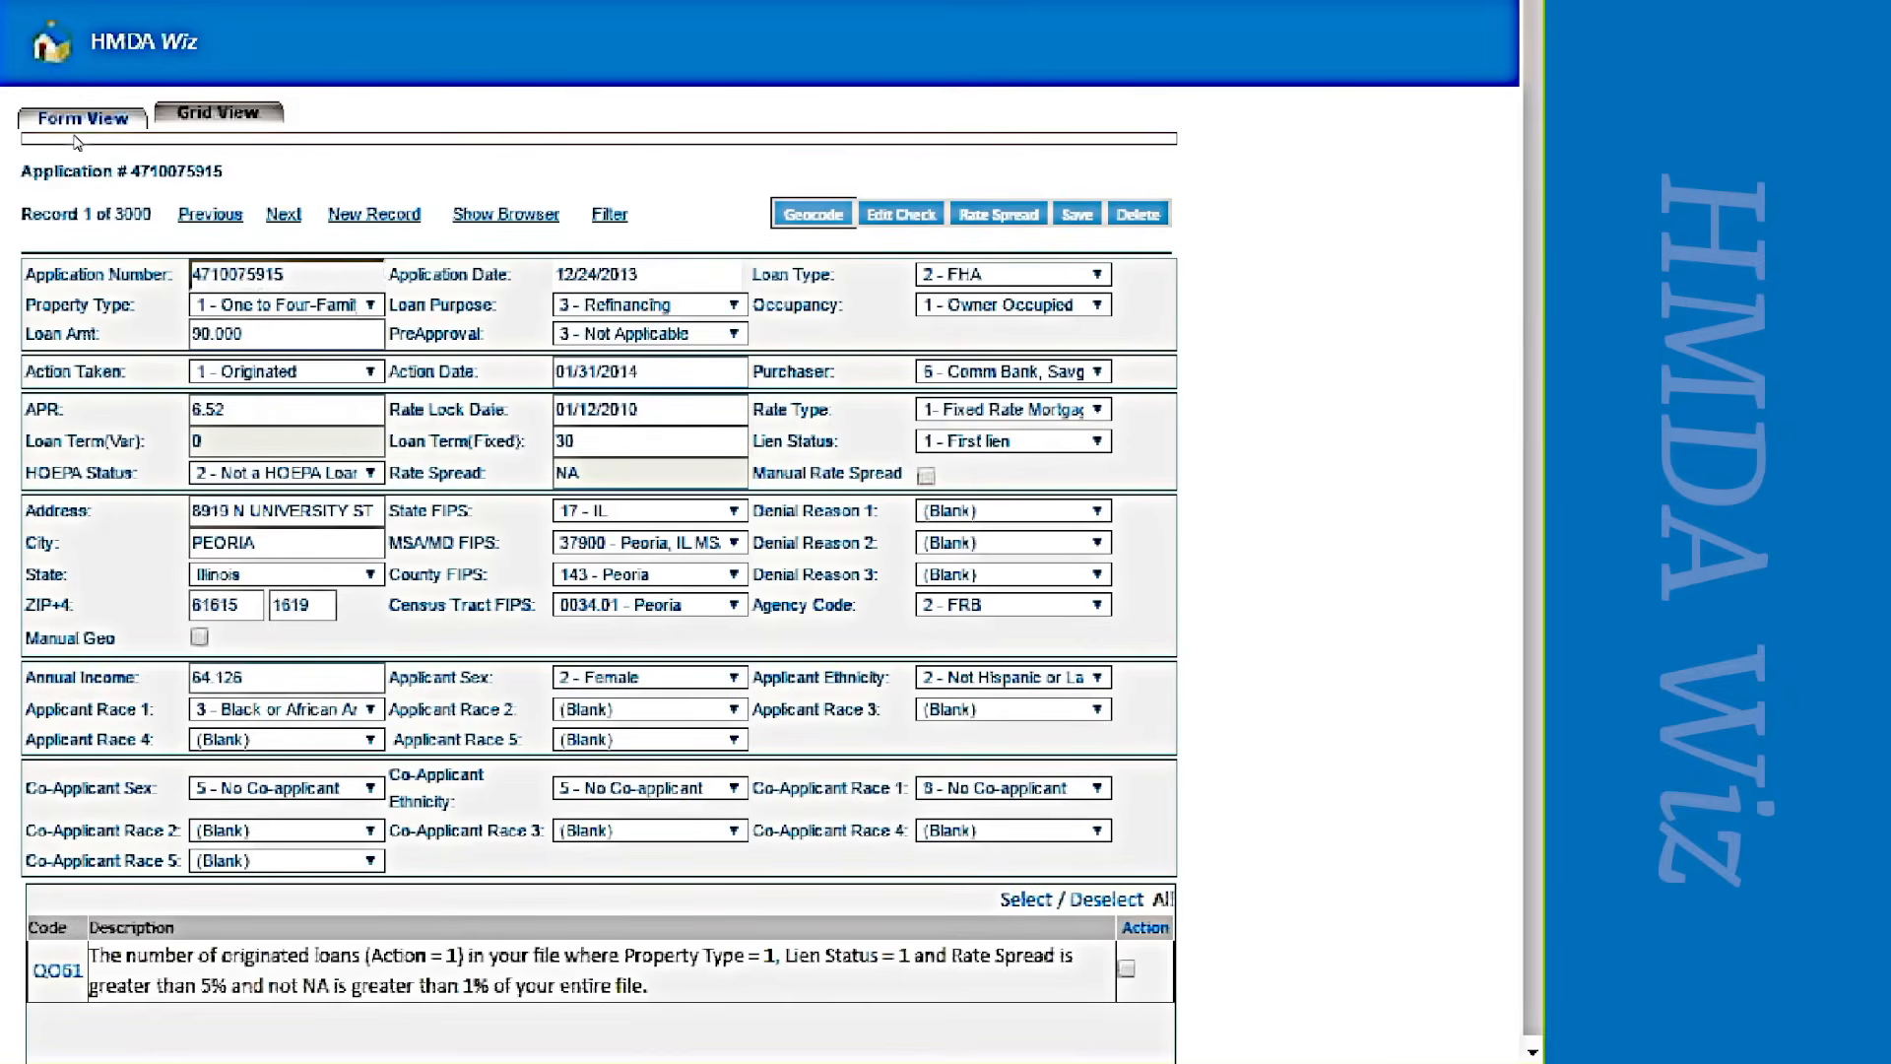
left_click(222, 121)
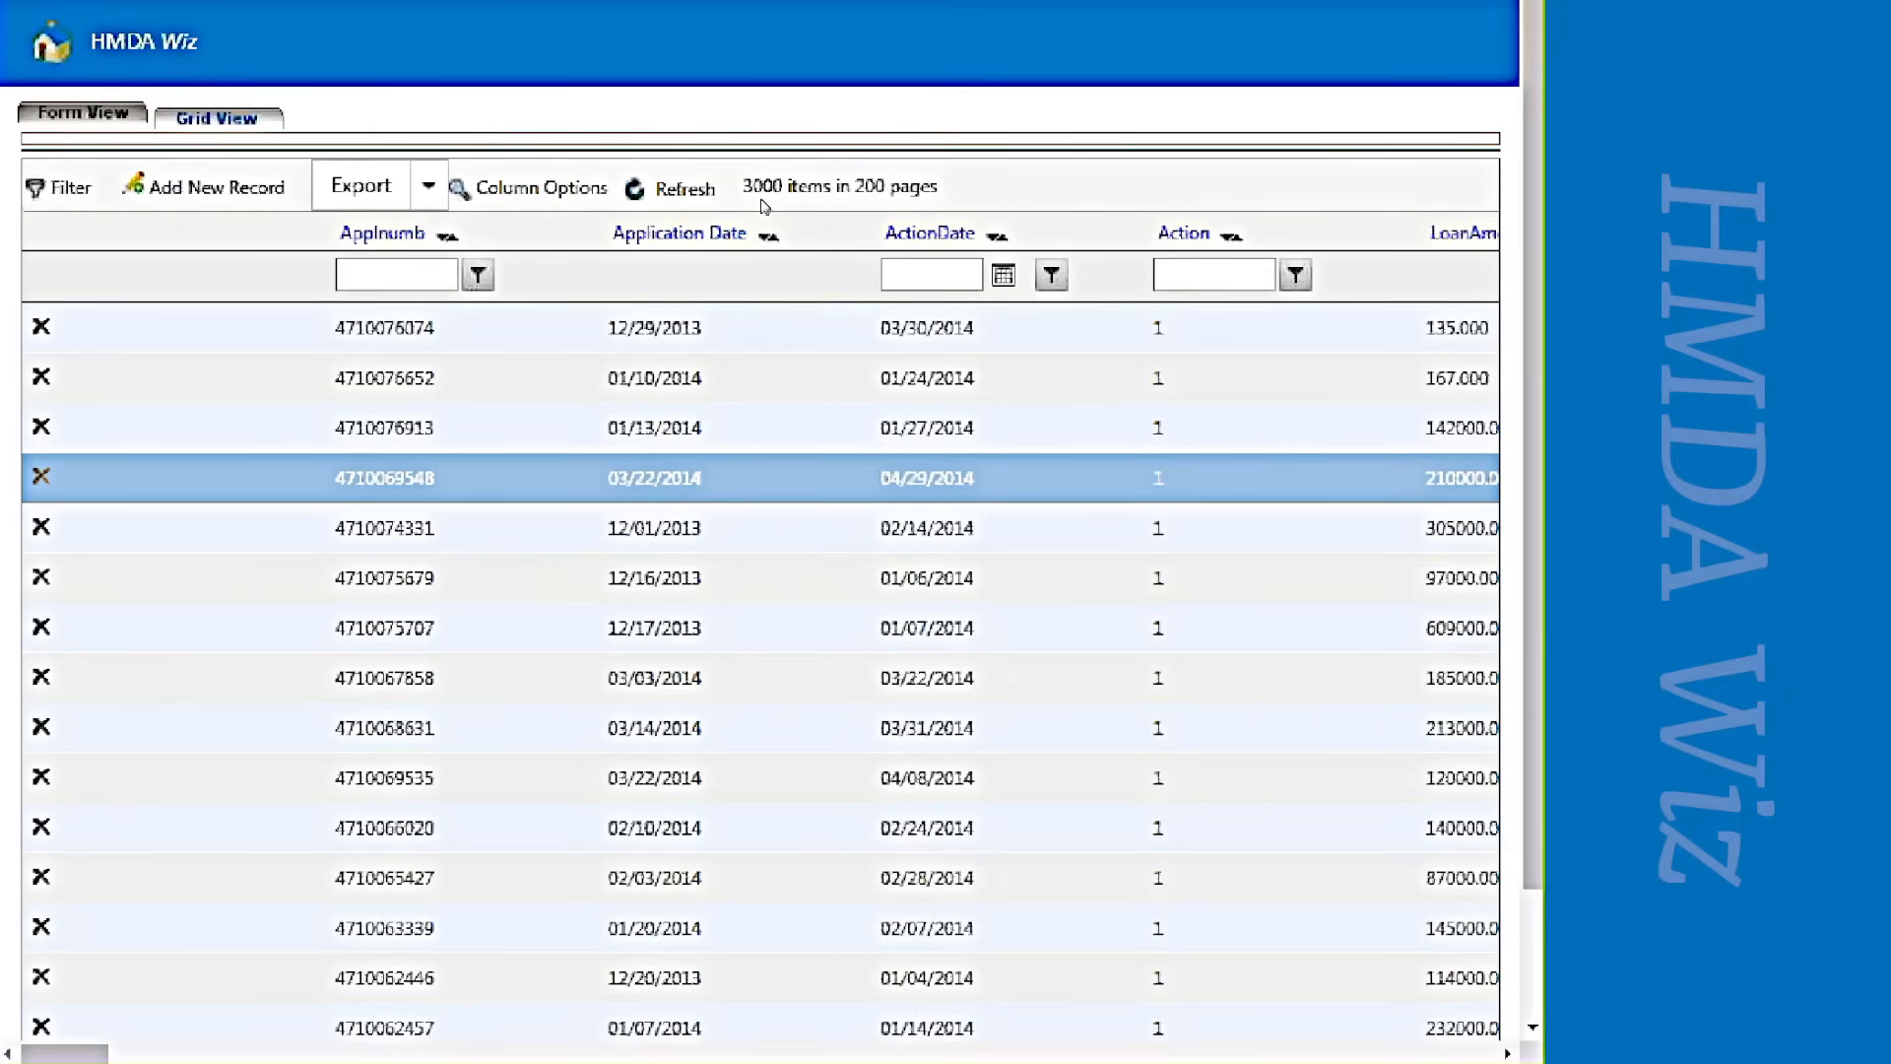
Filter the LAR records by the product information action Denied
left_click(62, 193)
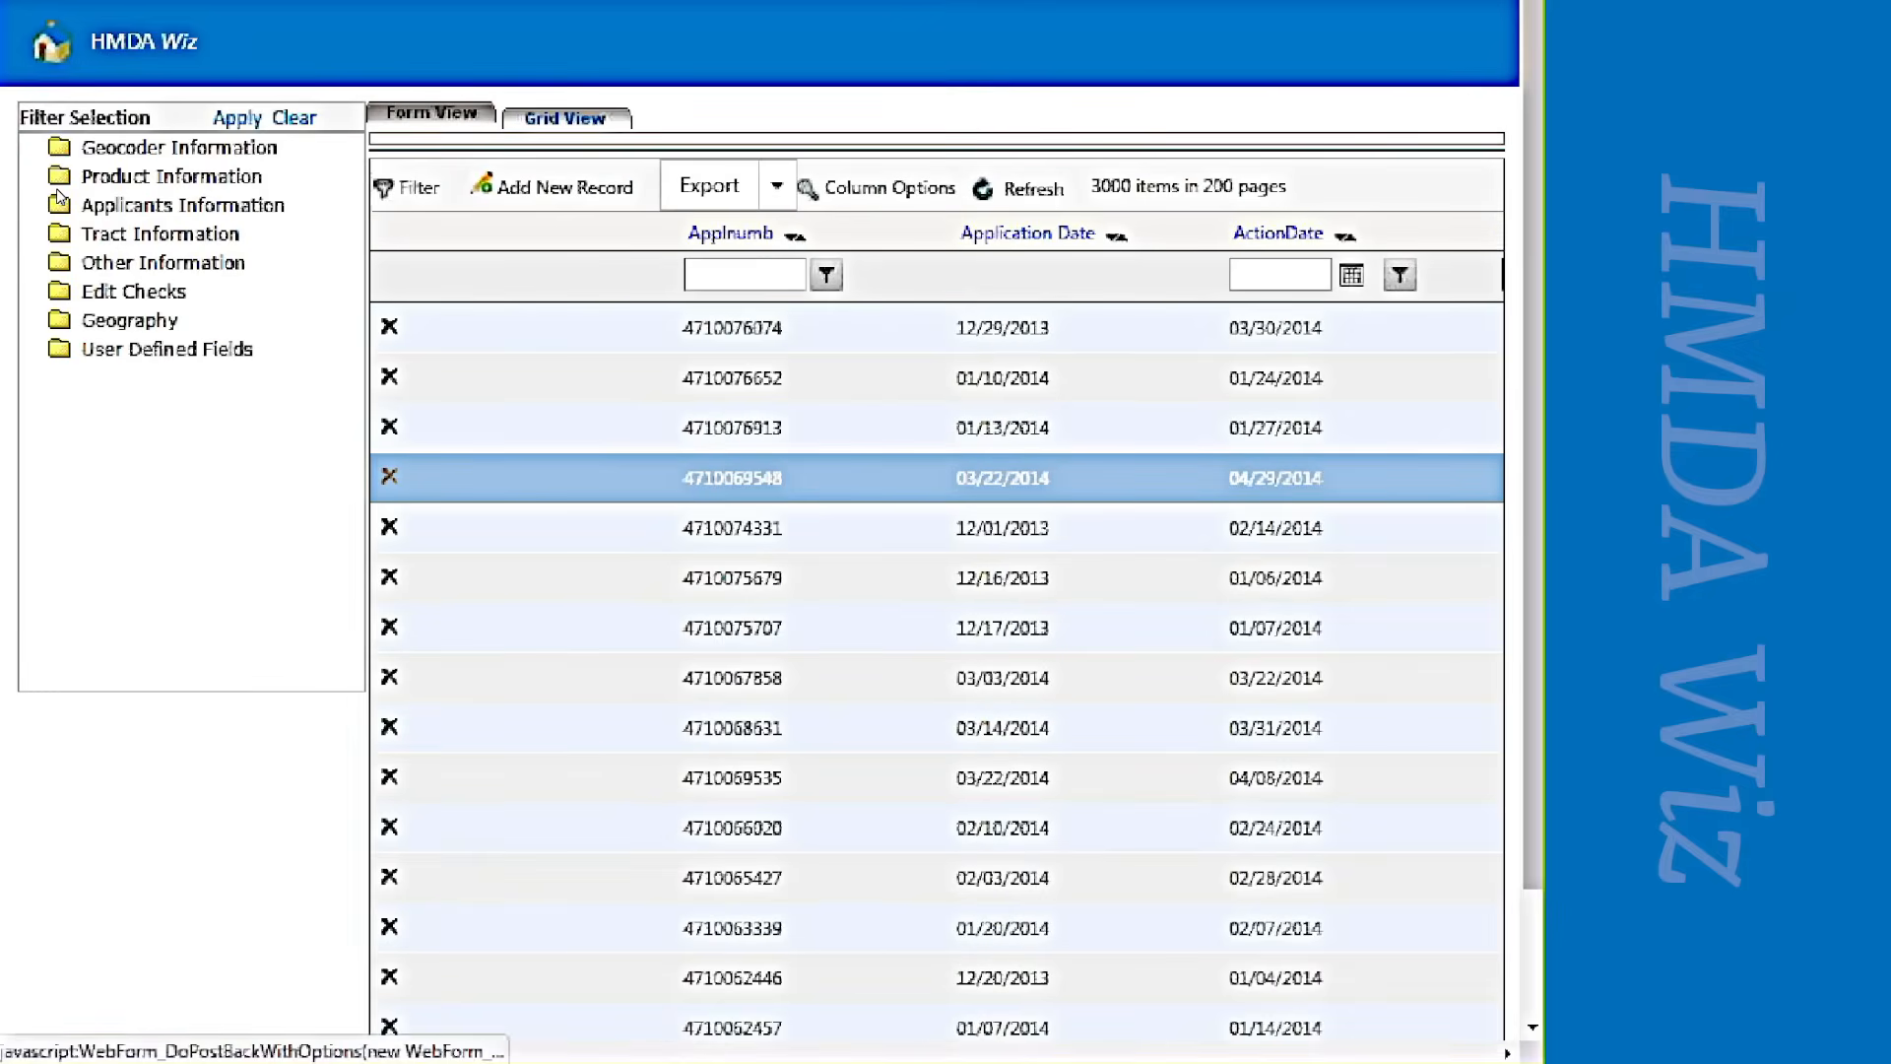
left_click(89, 181)
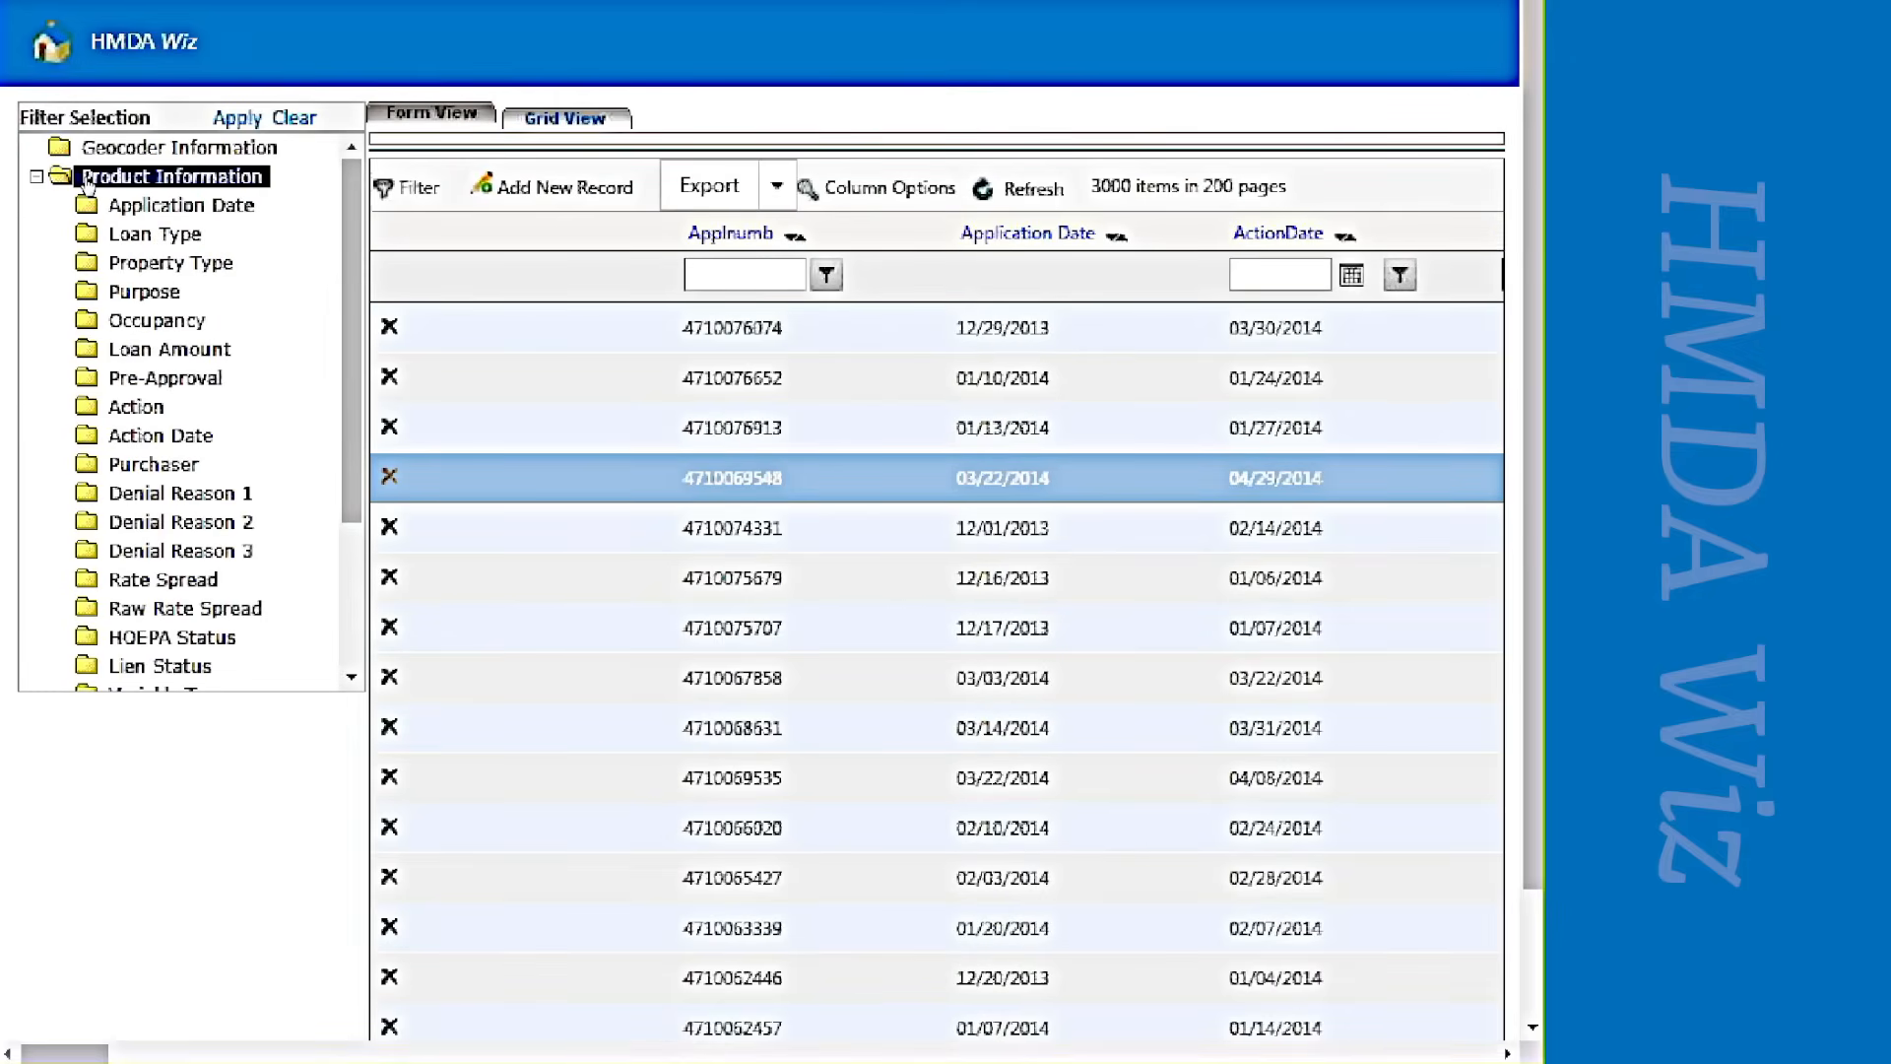
left_click(137, 408)
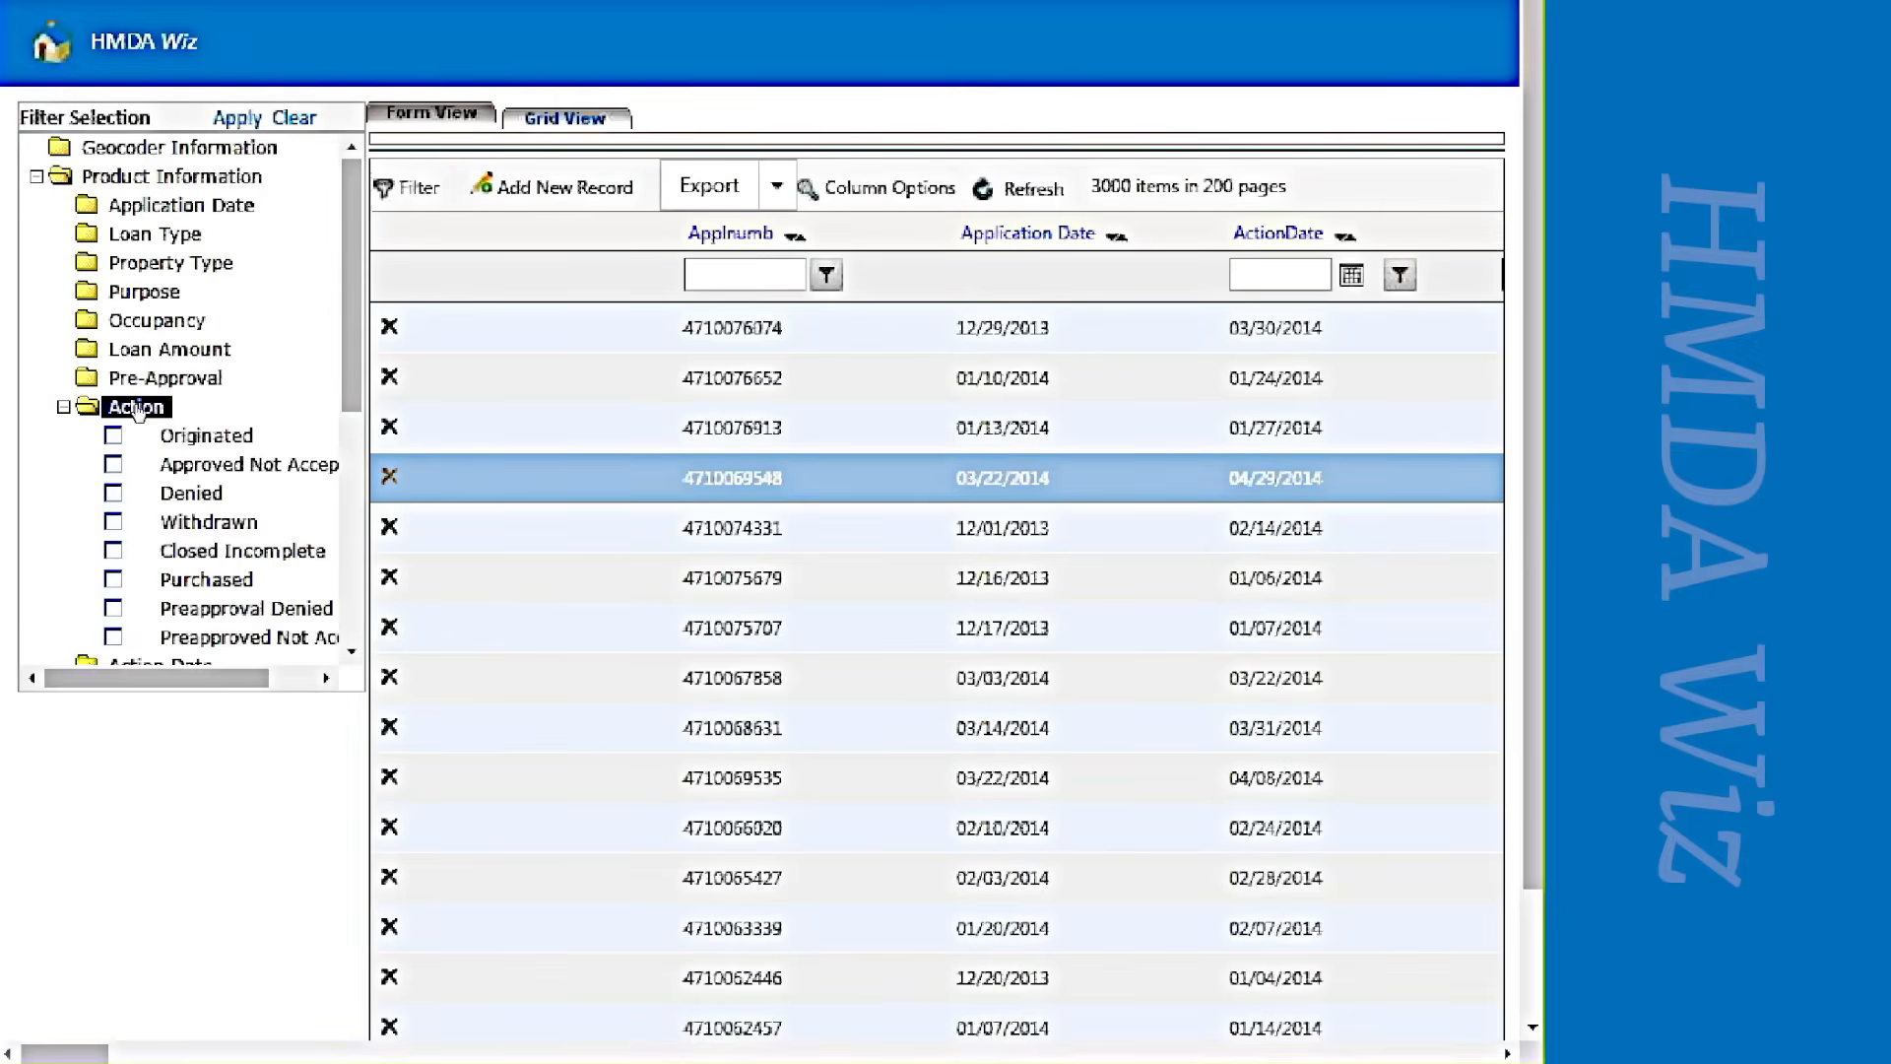
left_click(114, 494)
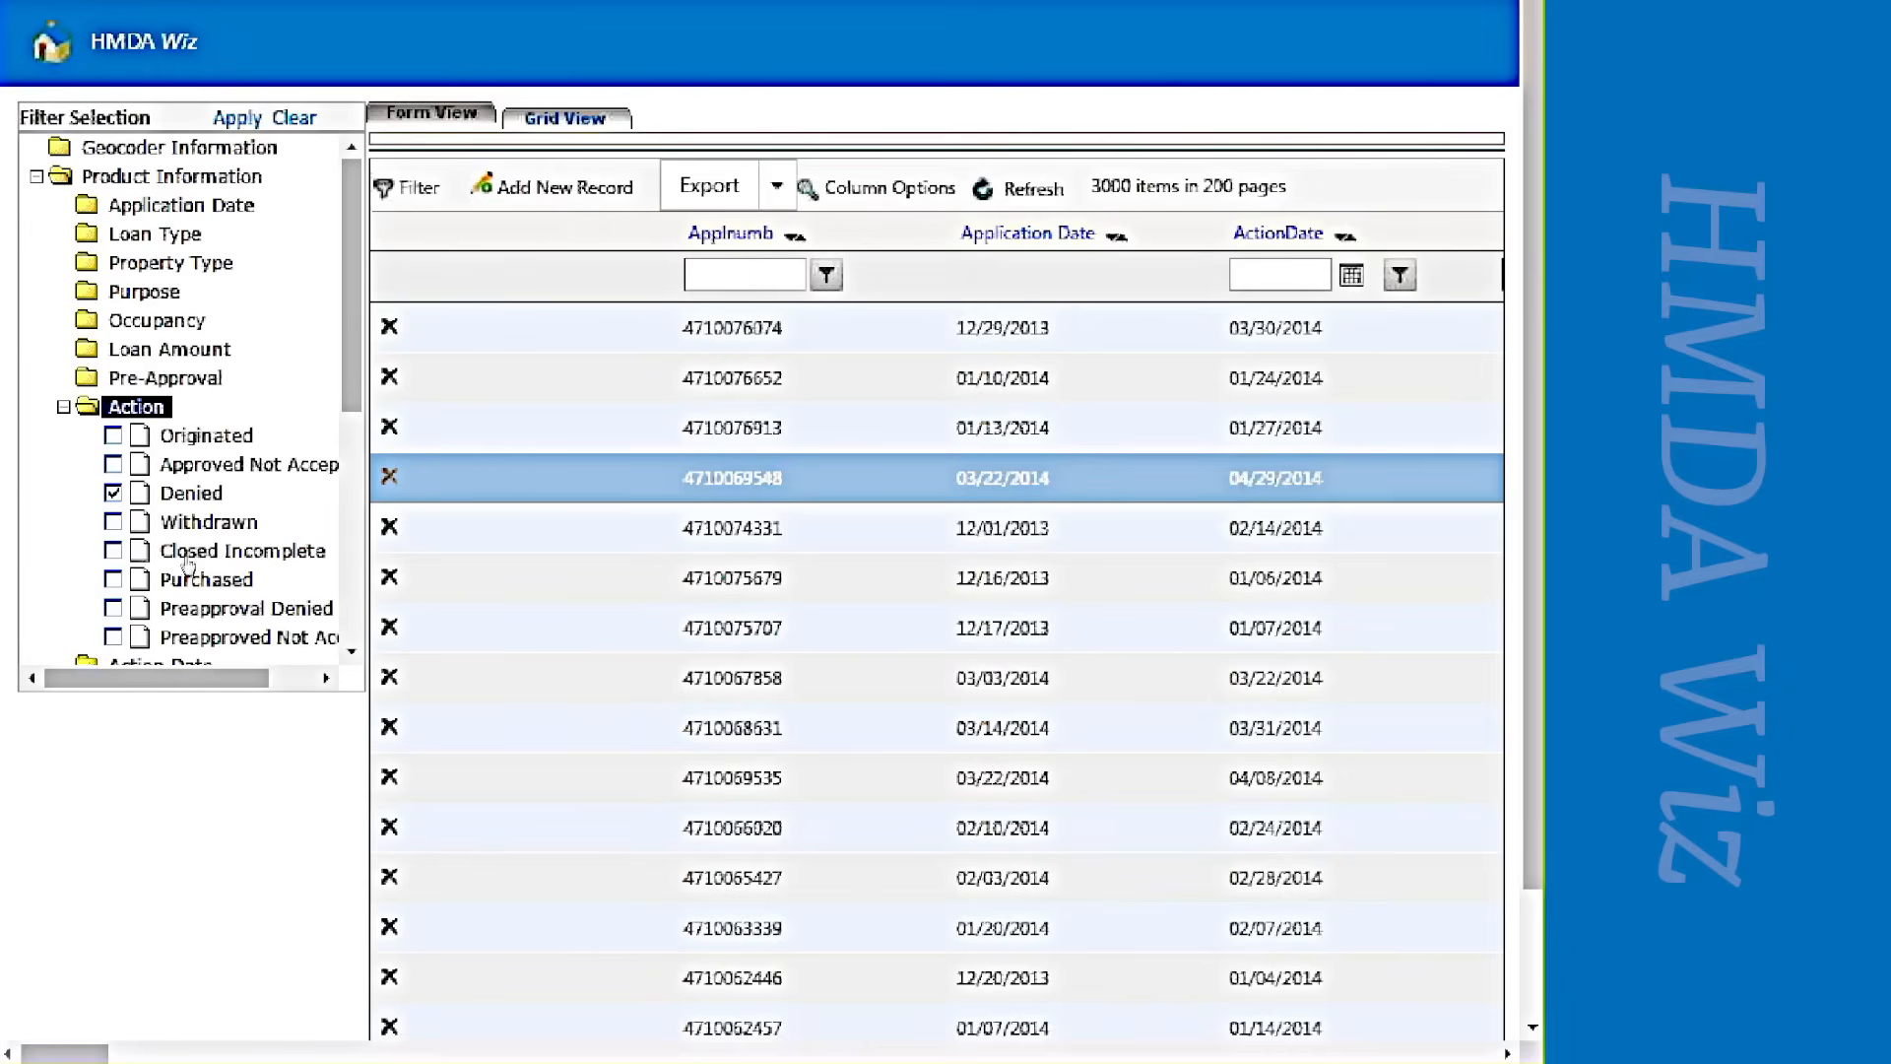
left_click(238, 120)
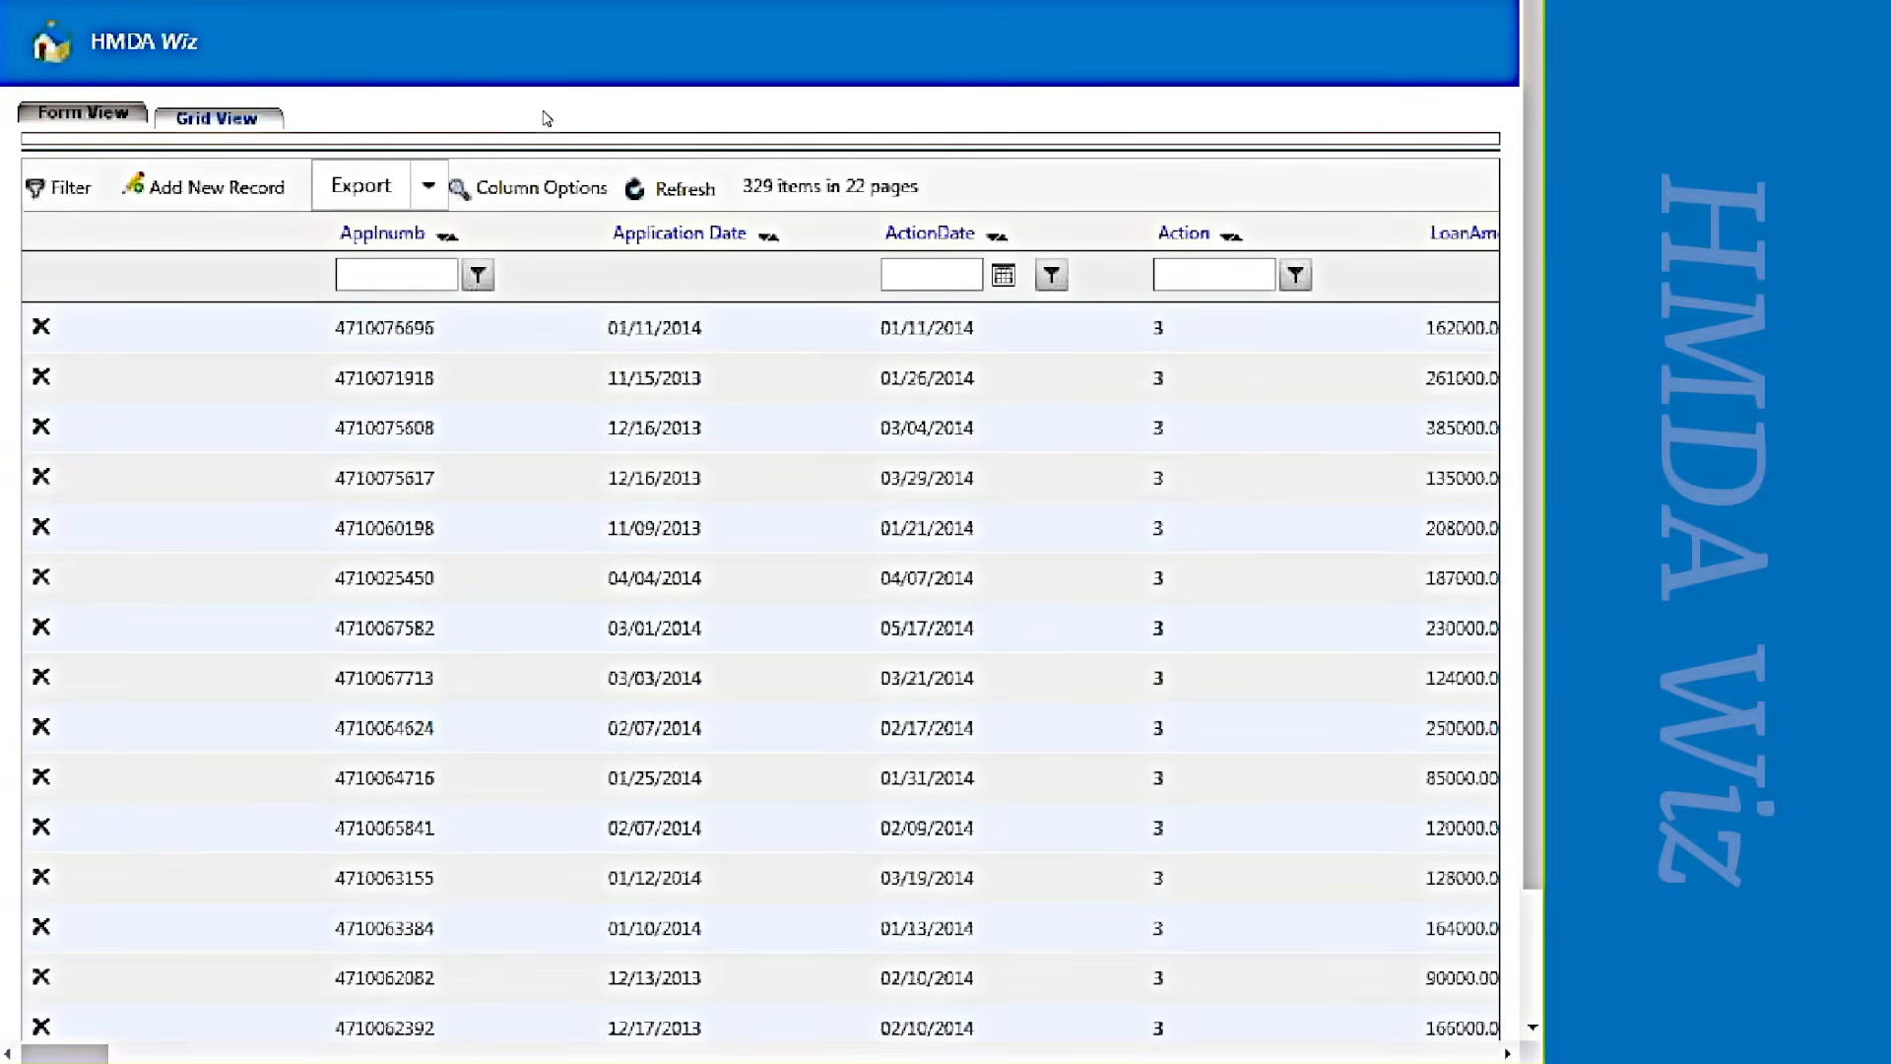
Start a submission of type HMDA with the HMDA LAR 2014 file and advance to the respondent information step
mouse_move(434, 2)
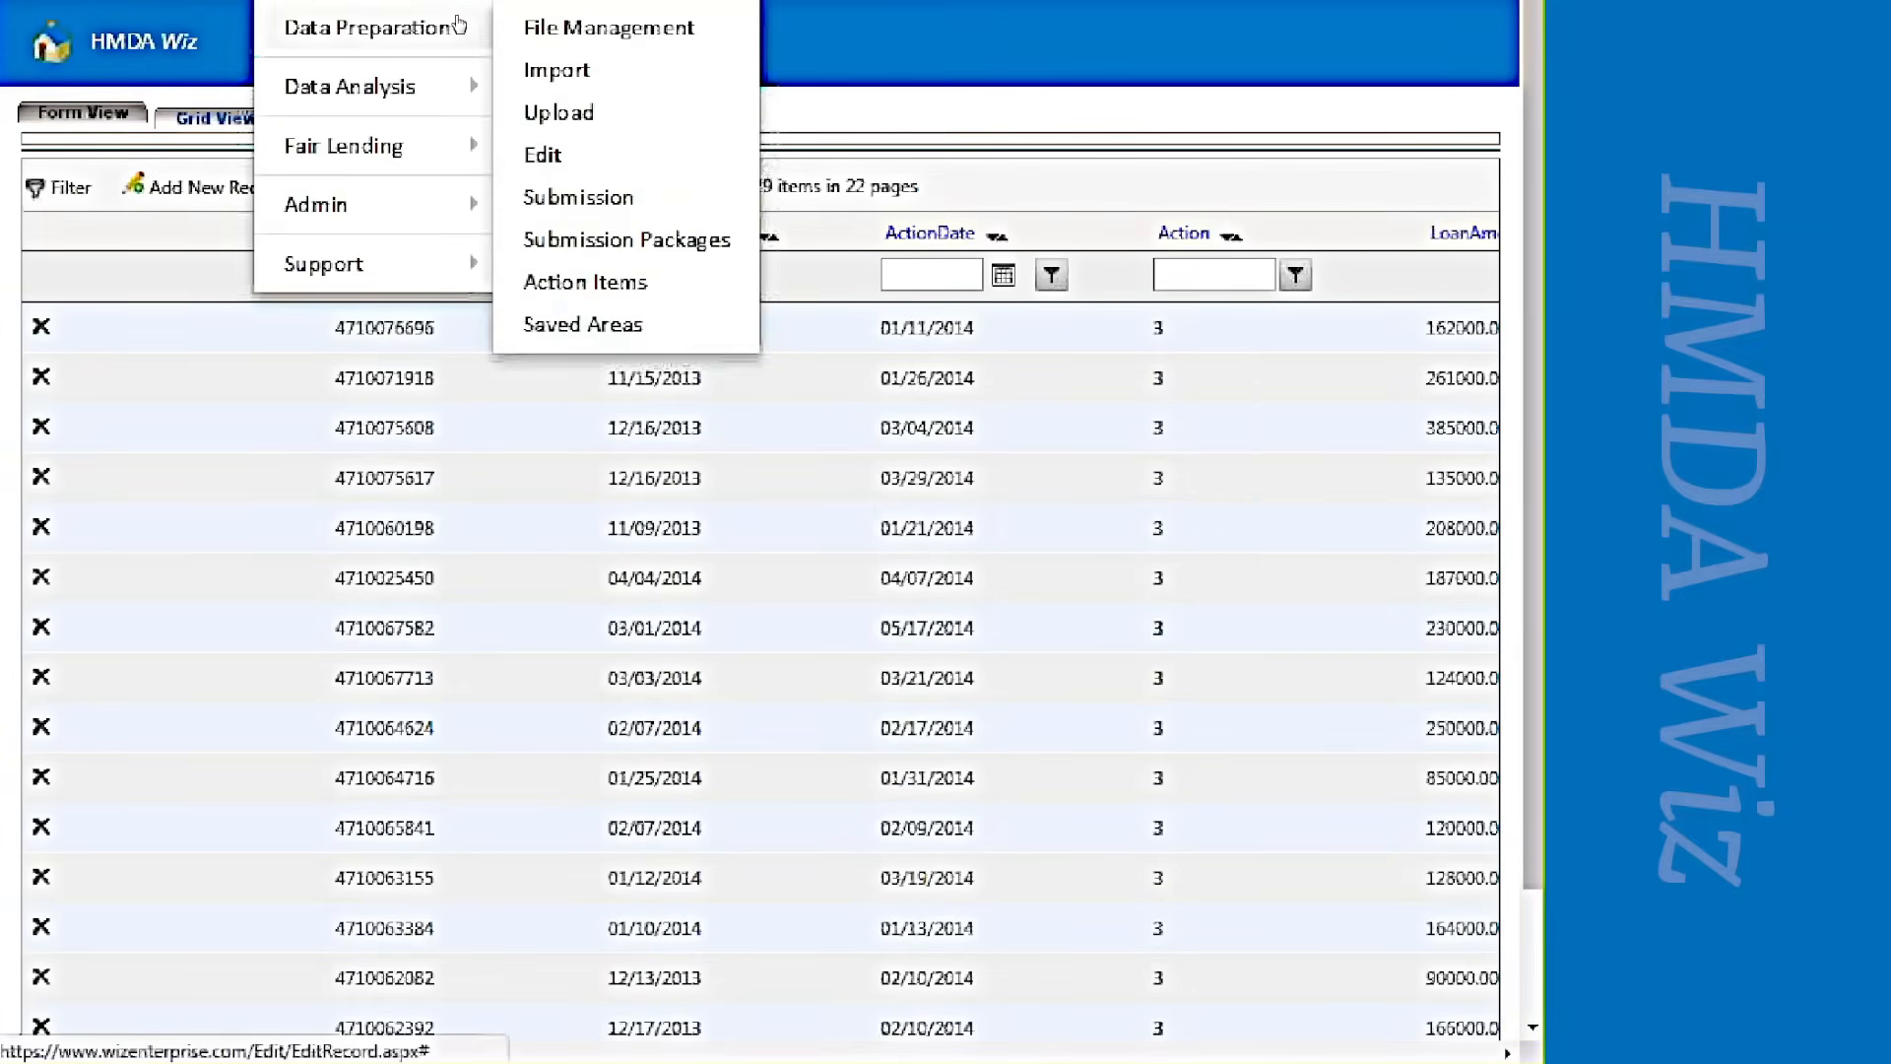
left_click(603, 202)
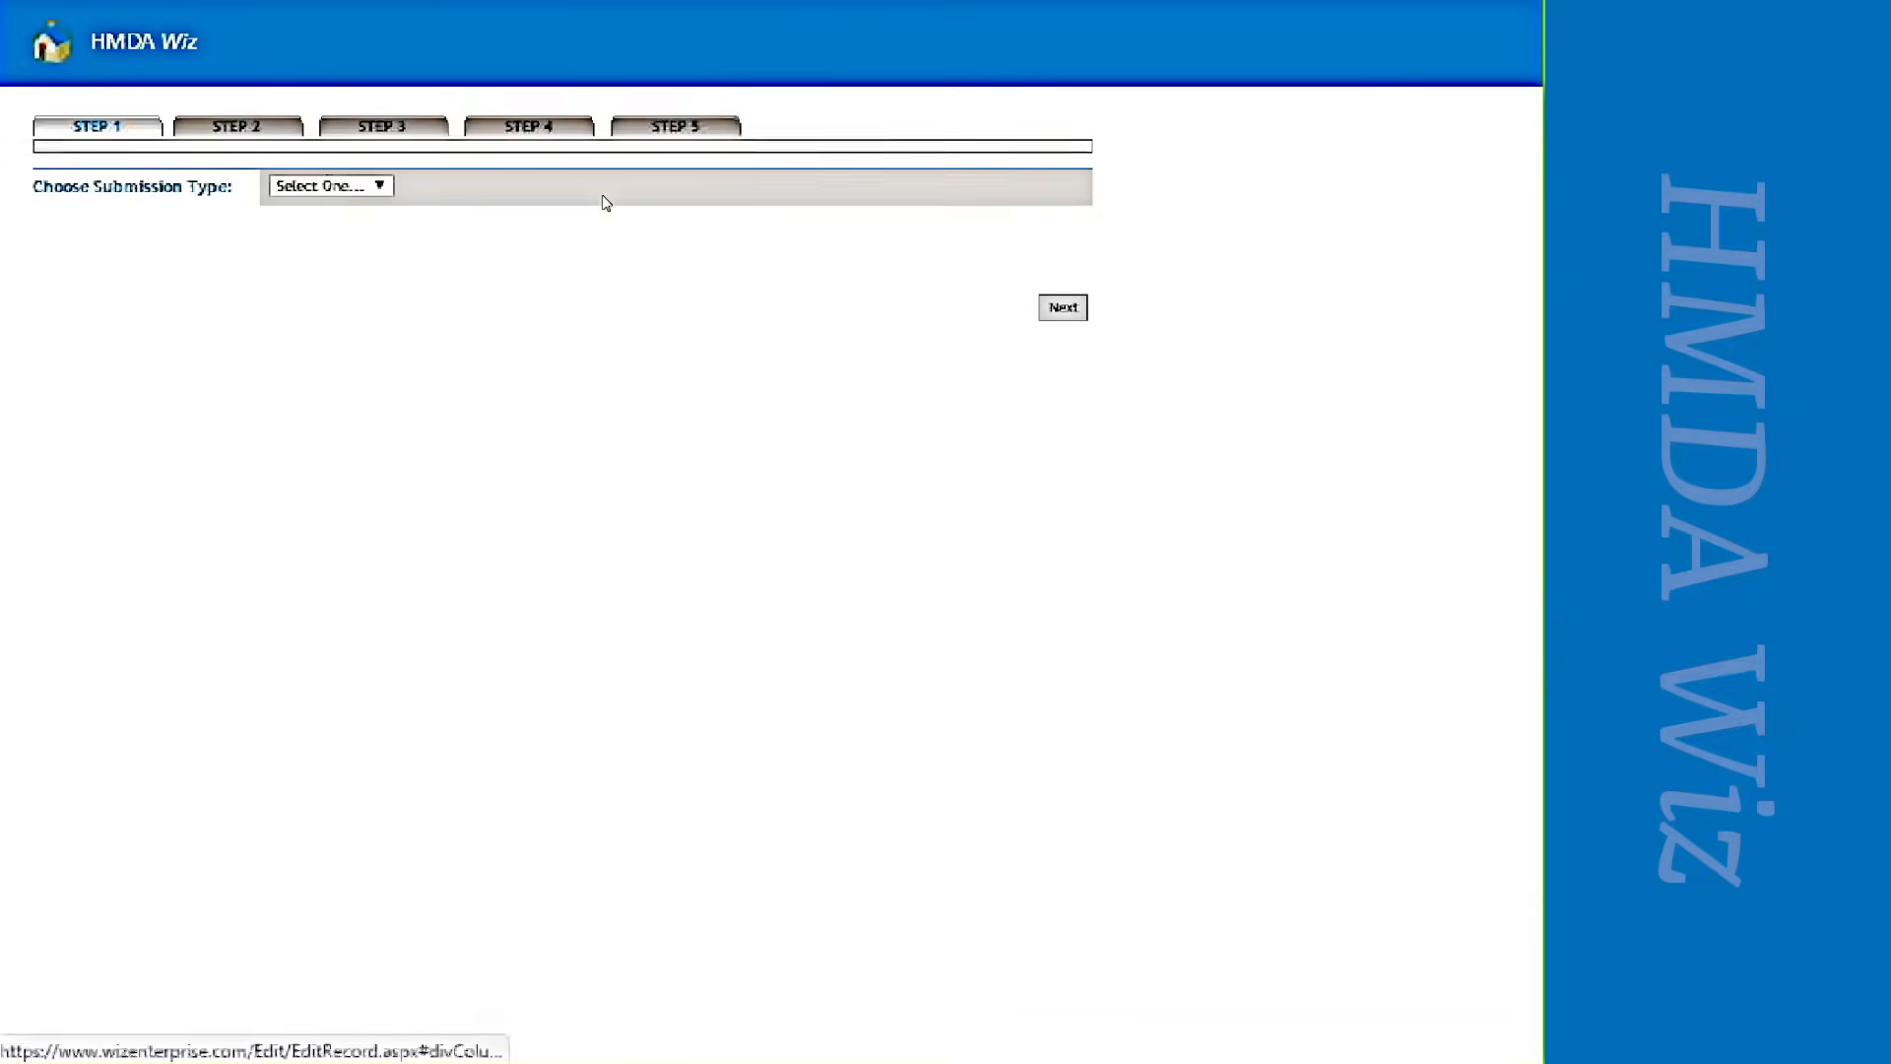
left_click(383, 188)
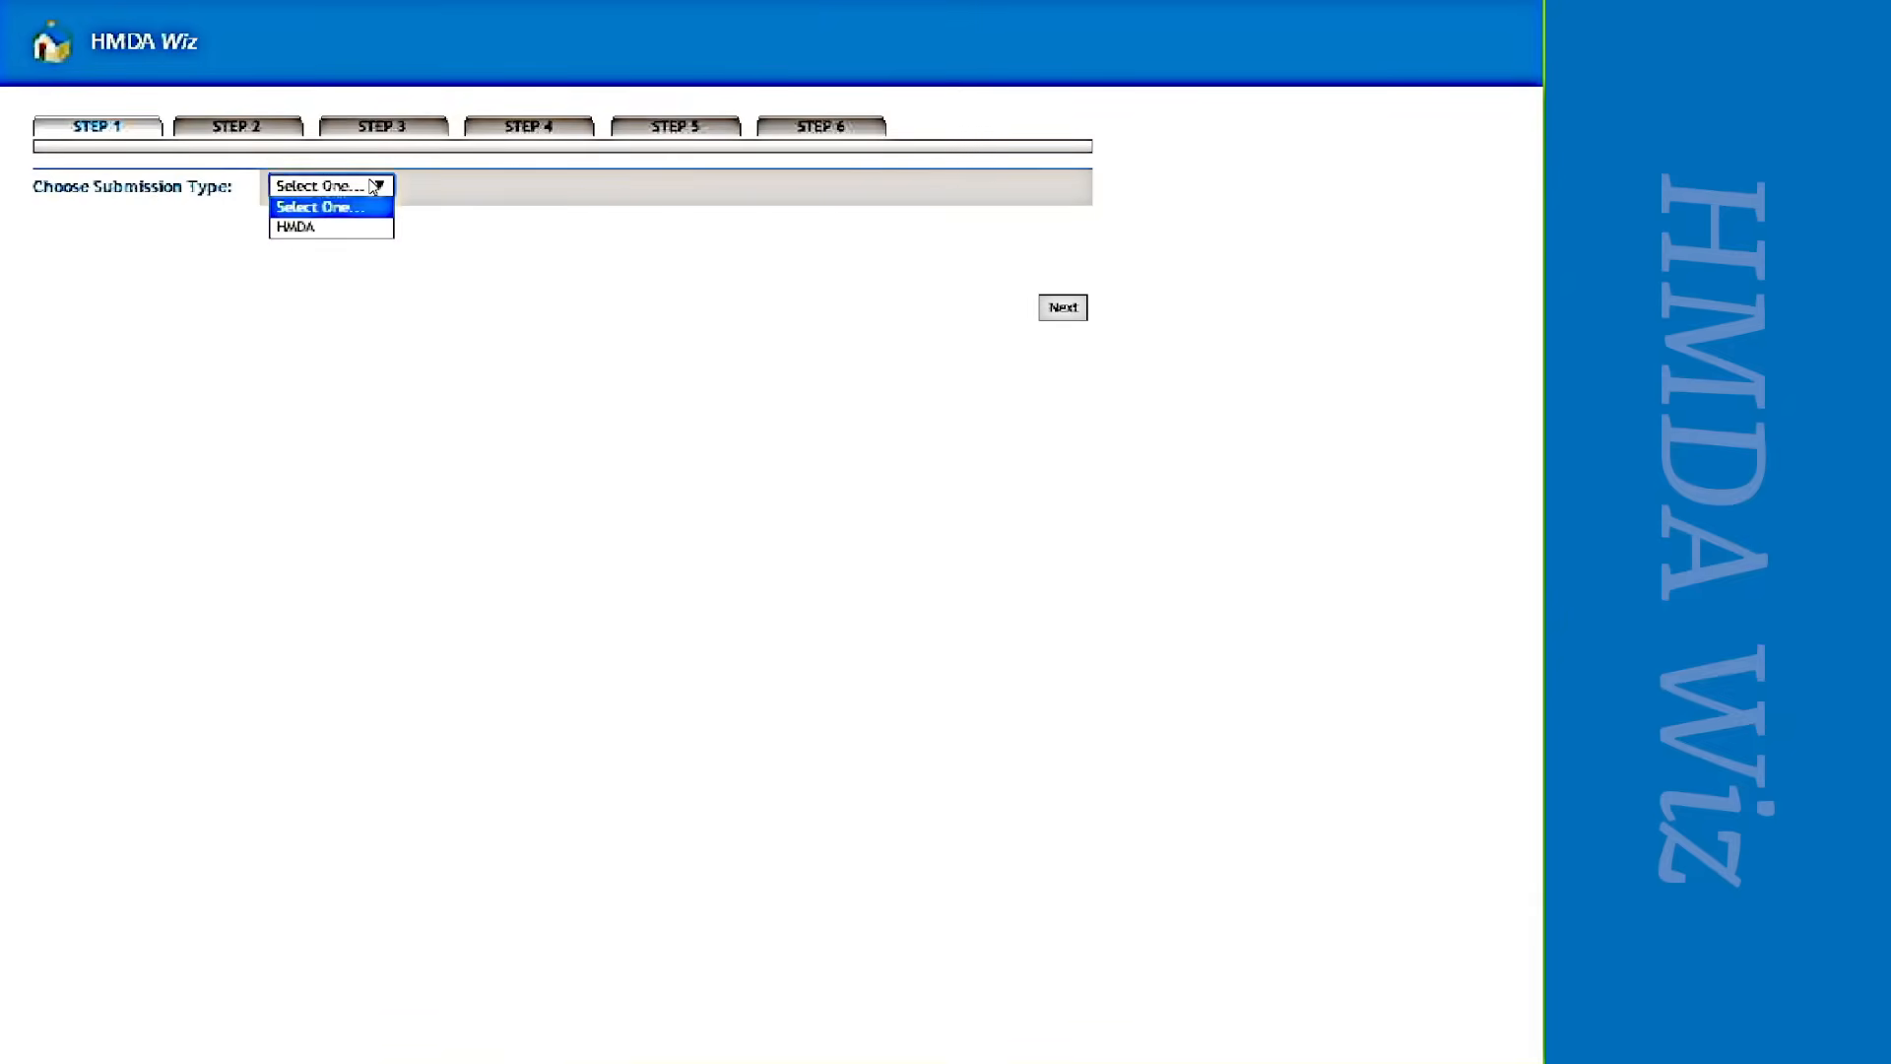
left_click(374, 229)
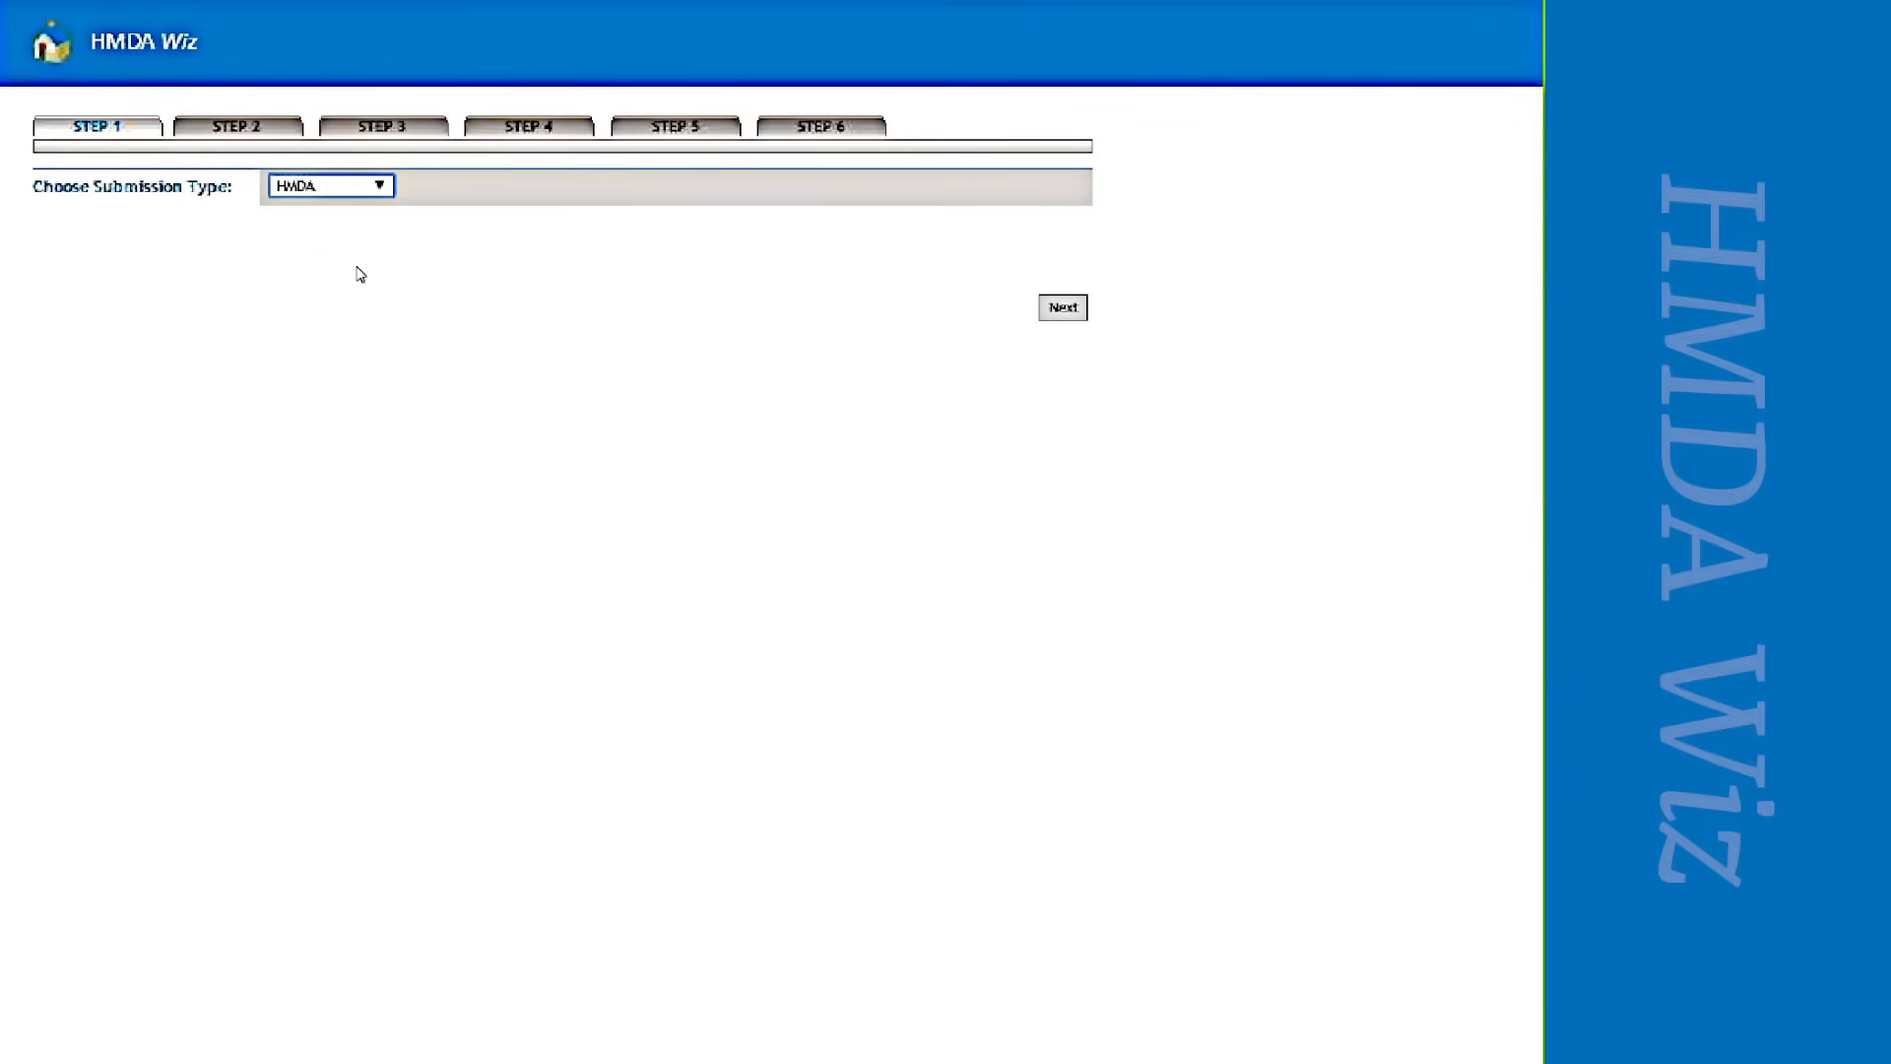
left_click(1056, 313)
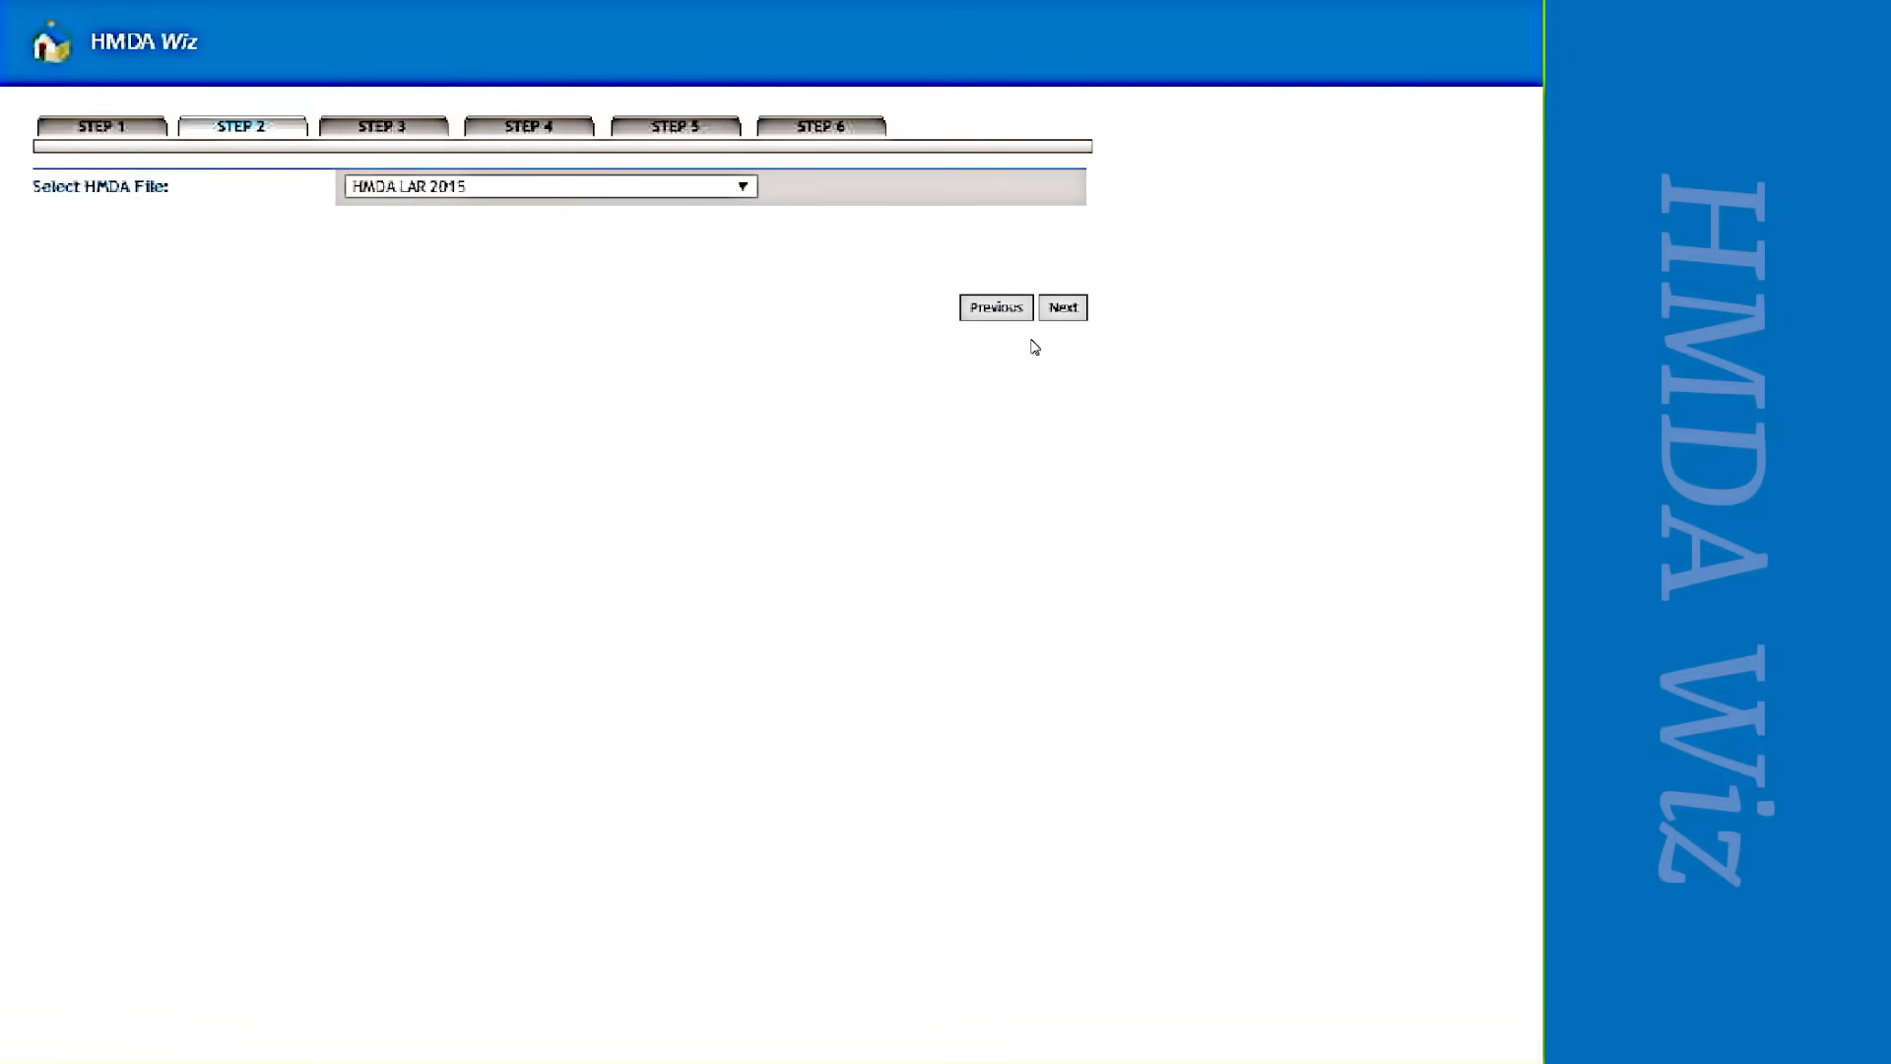
left_click(748, 196)
left_click(729, 236)
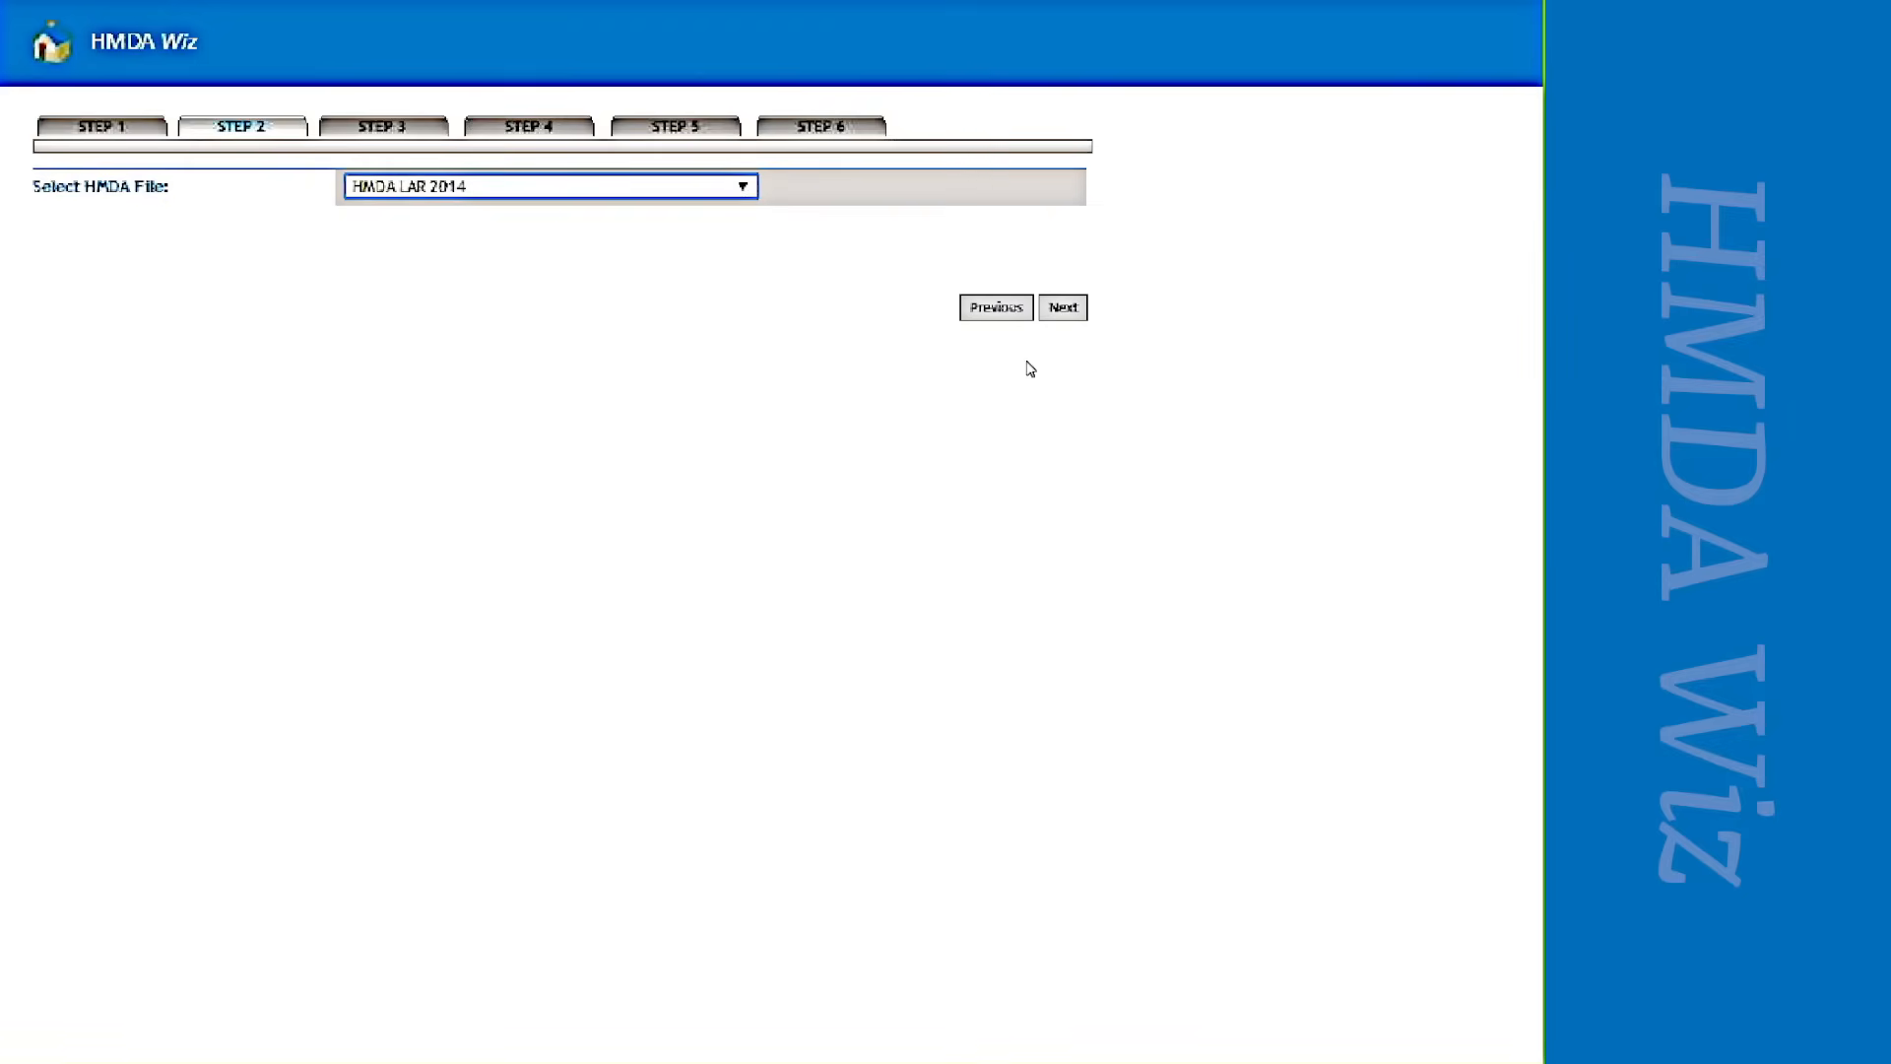
left_click(1065, 312)
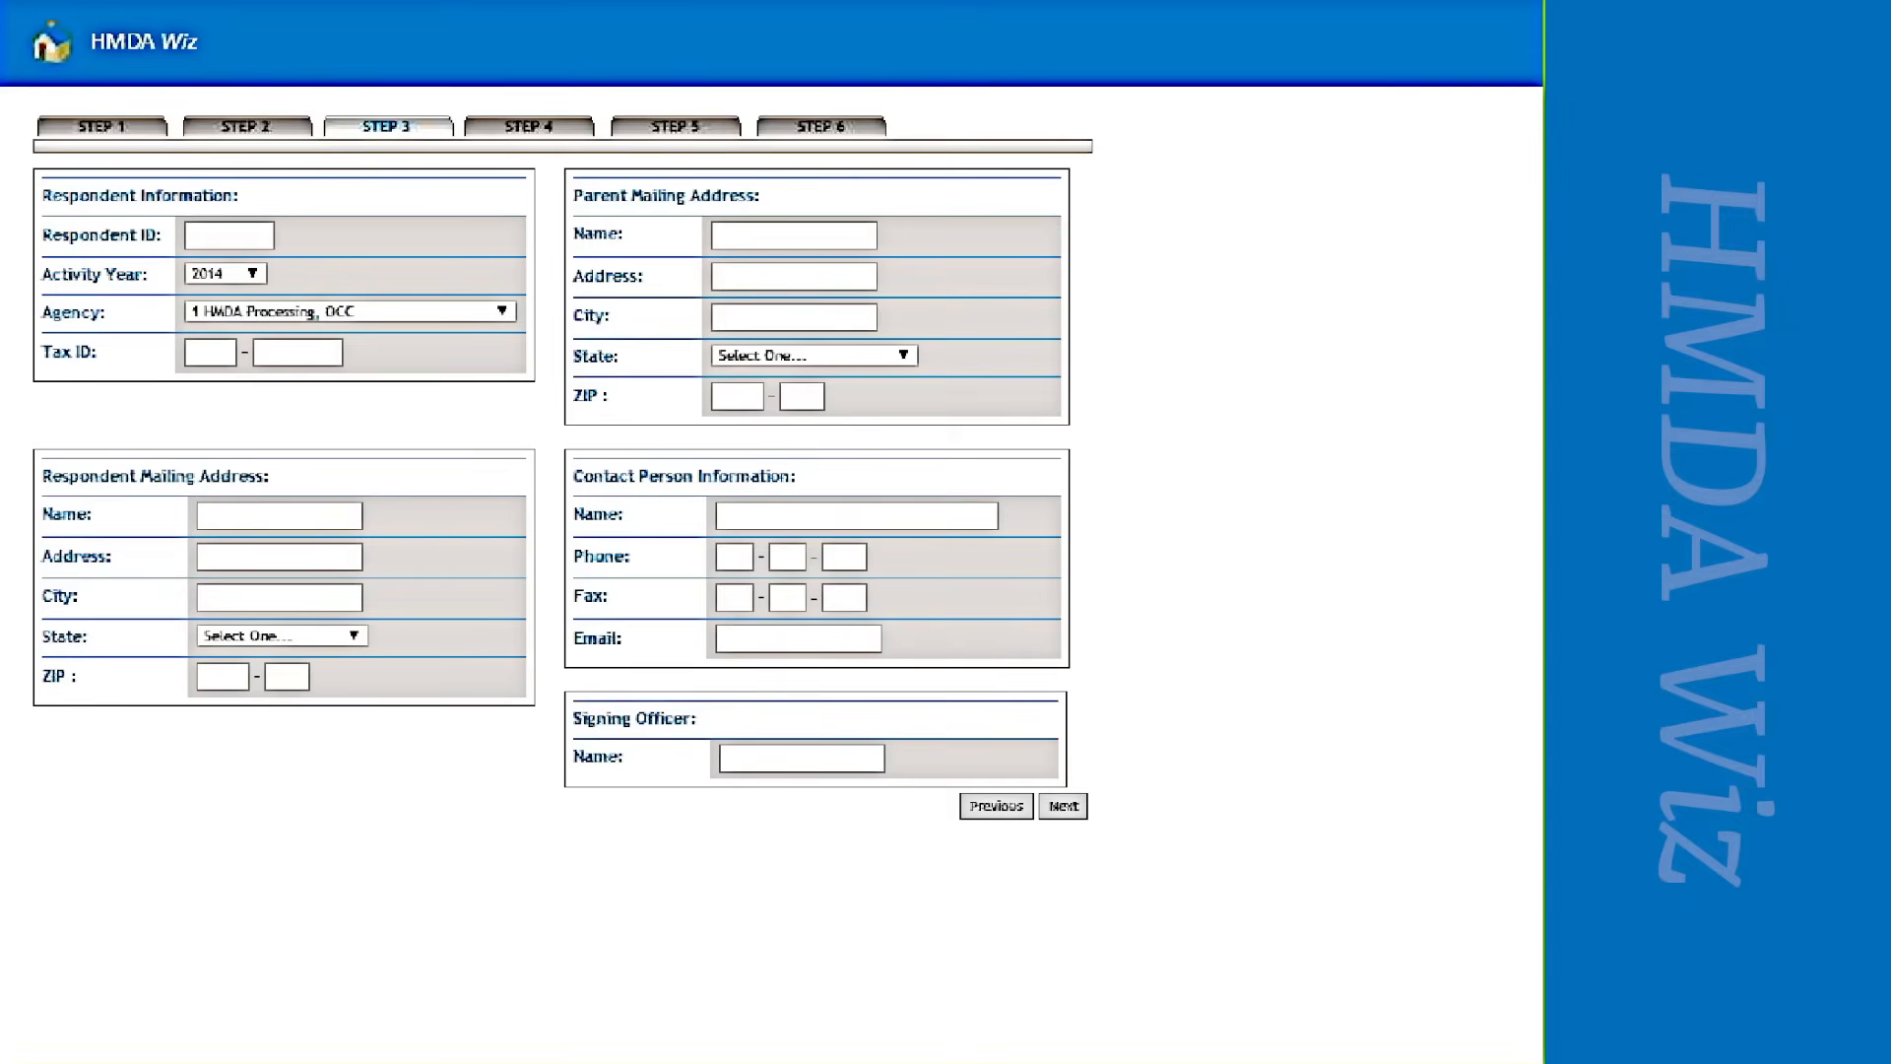
Open Create Areas and add Garland from the Hot Springs, AR MSA to the area definition, expanding its AR entry
mouse_move(315, 2)
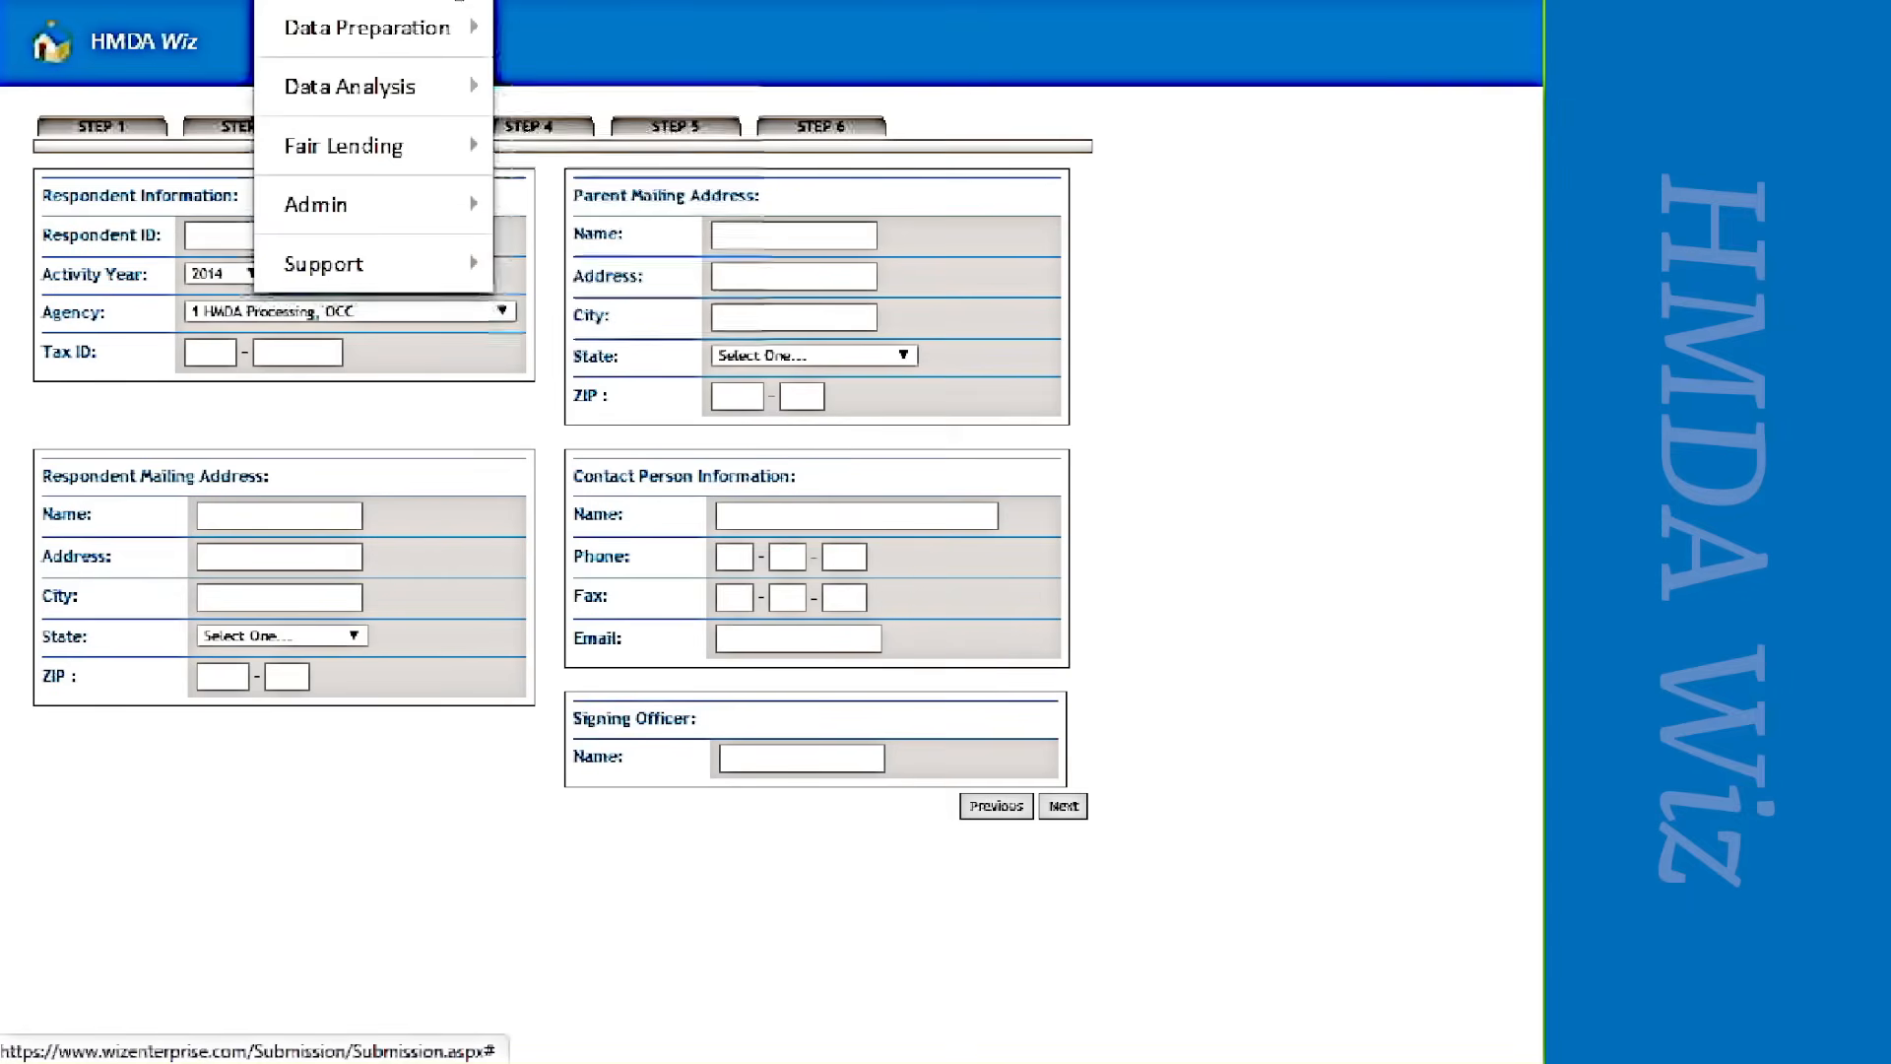
mouse_move(449, 93)
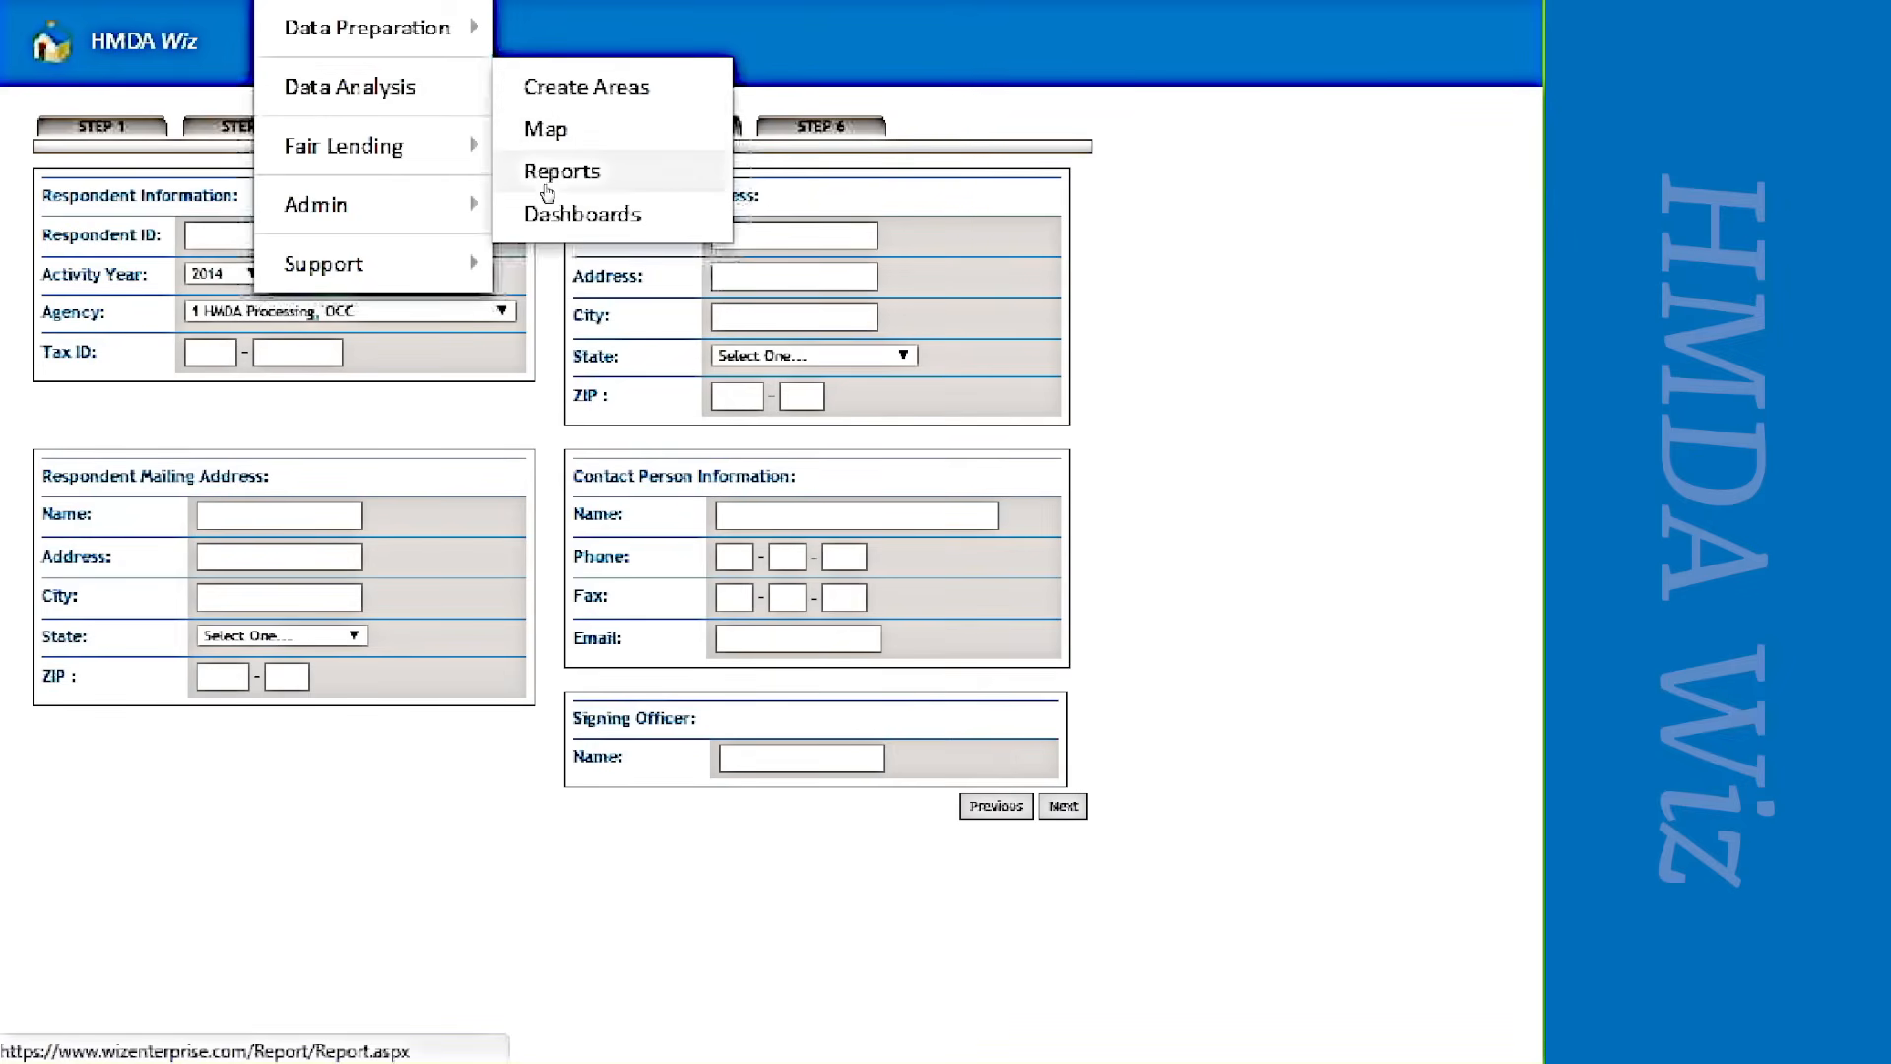
left_click(589, 88)
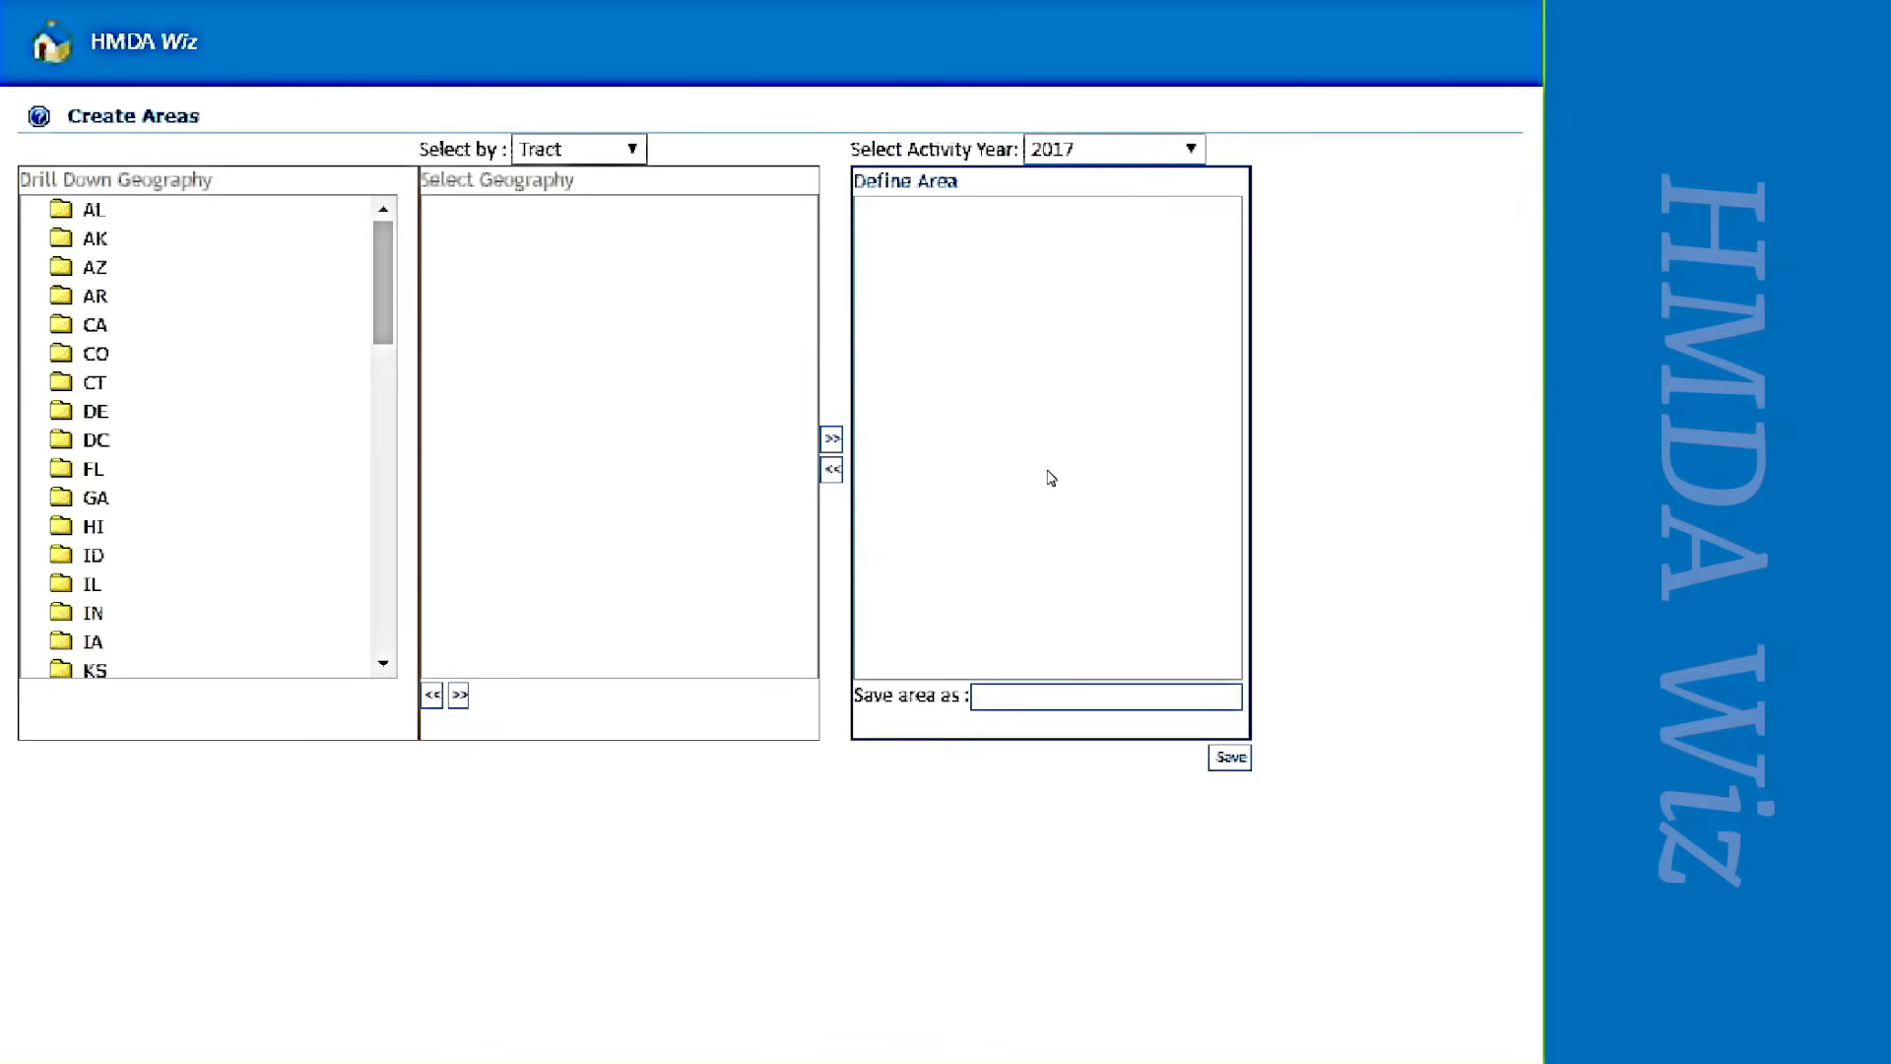
left_click(95, 297)
left_click(132, 386)
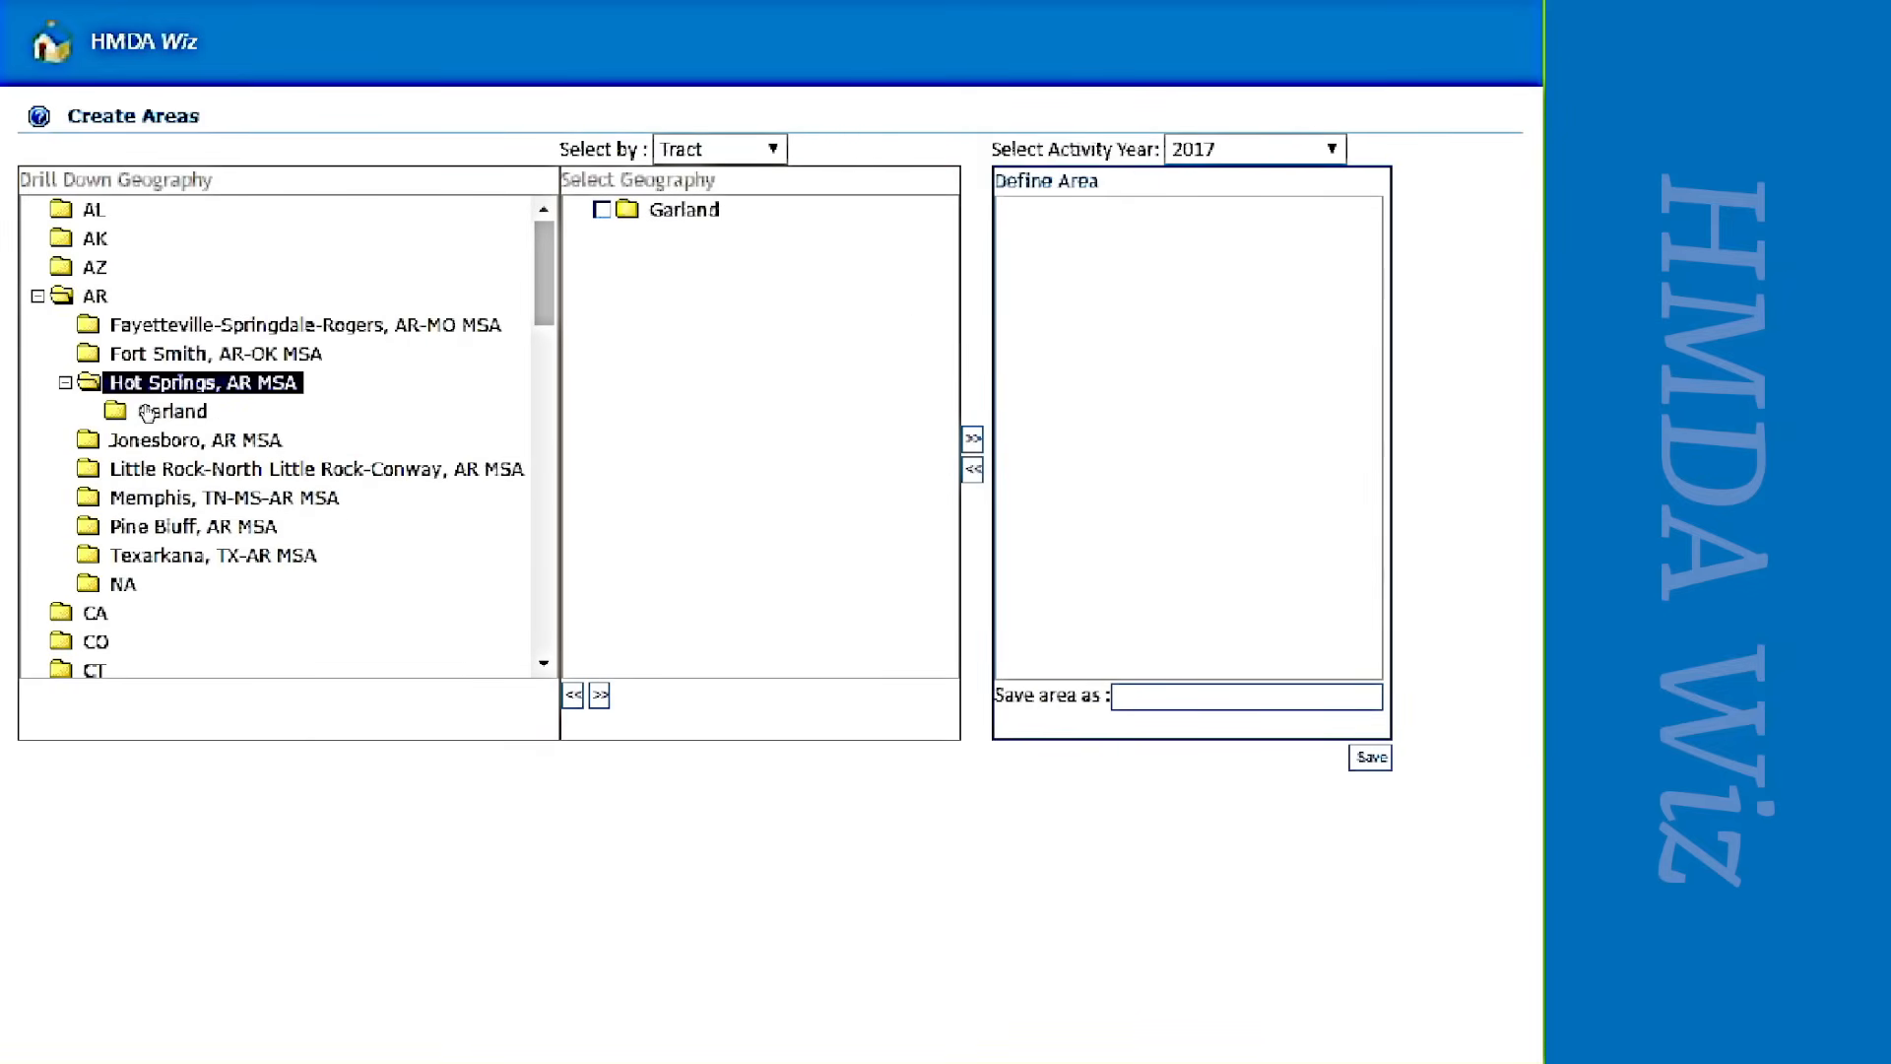
left_click(638, 213)
left_click(602, 209)
left_click(971, 440)
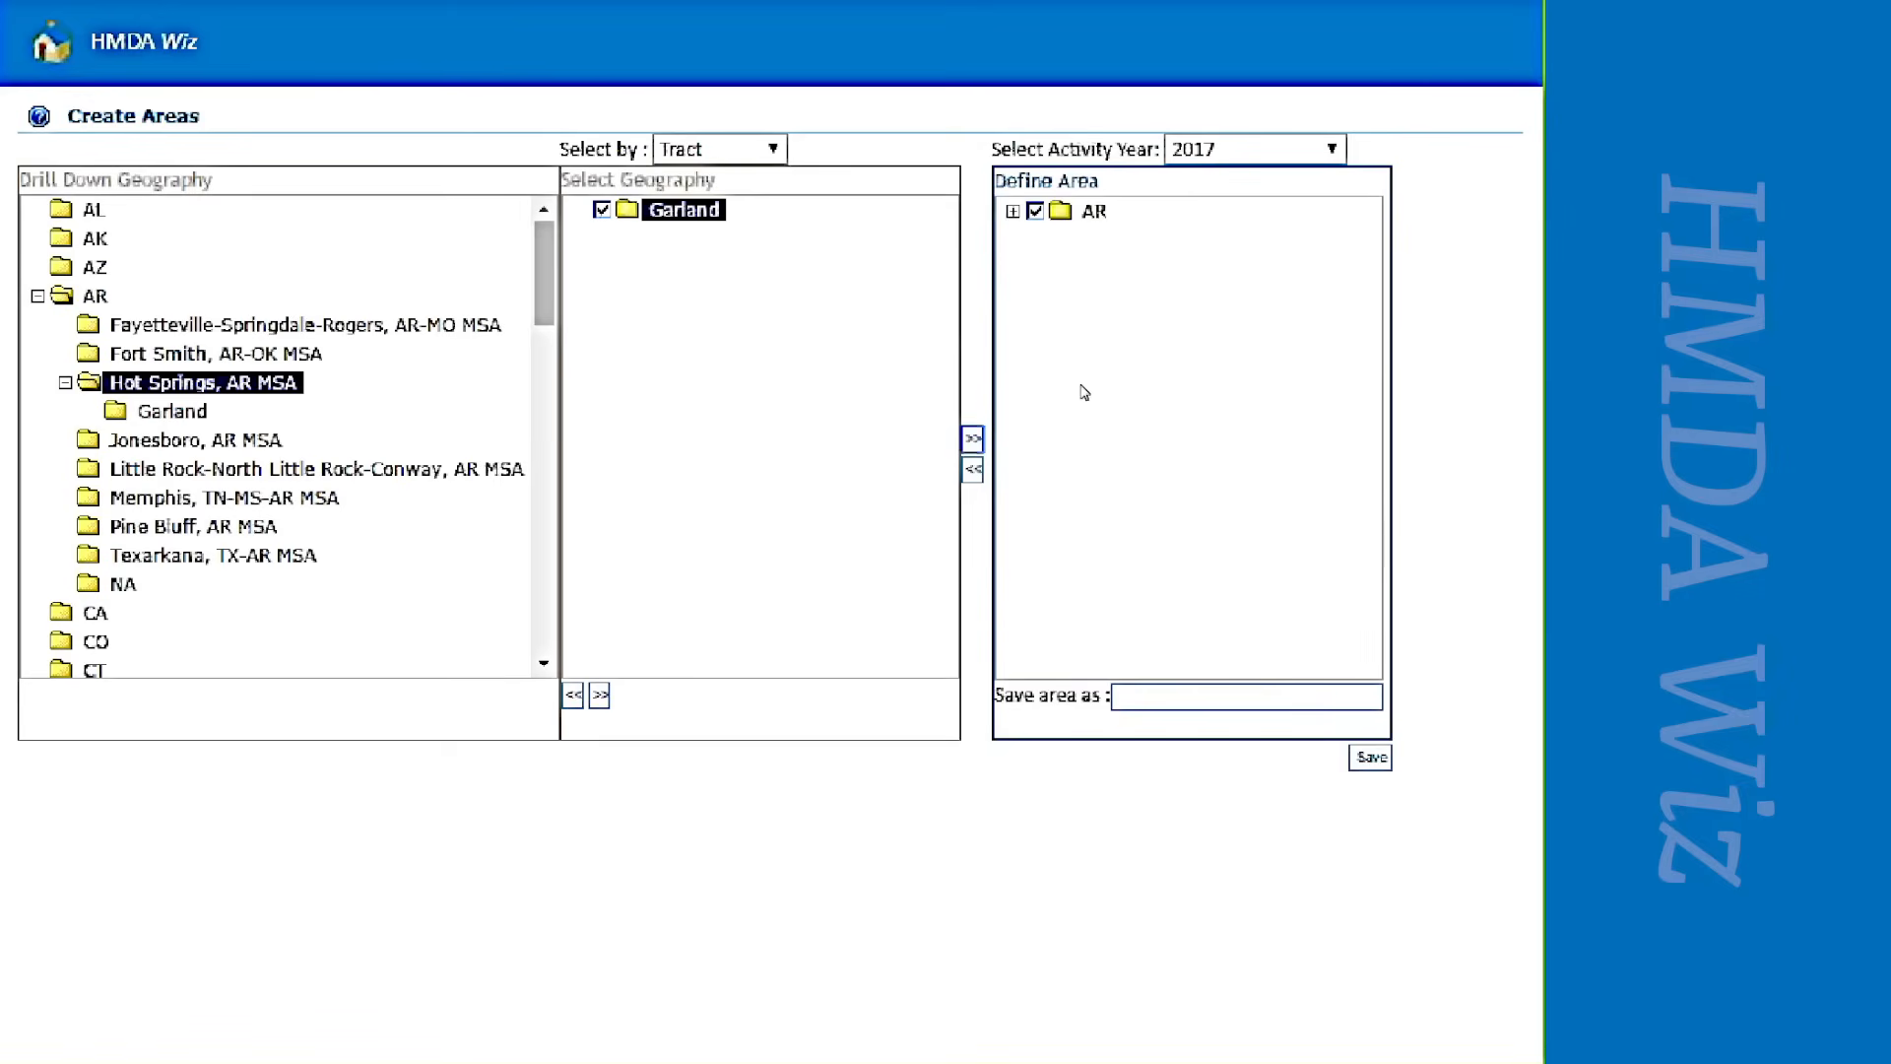
left_click(1013, 211)
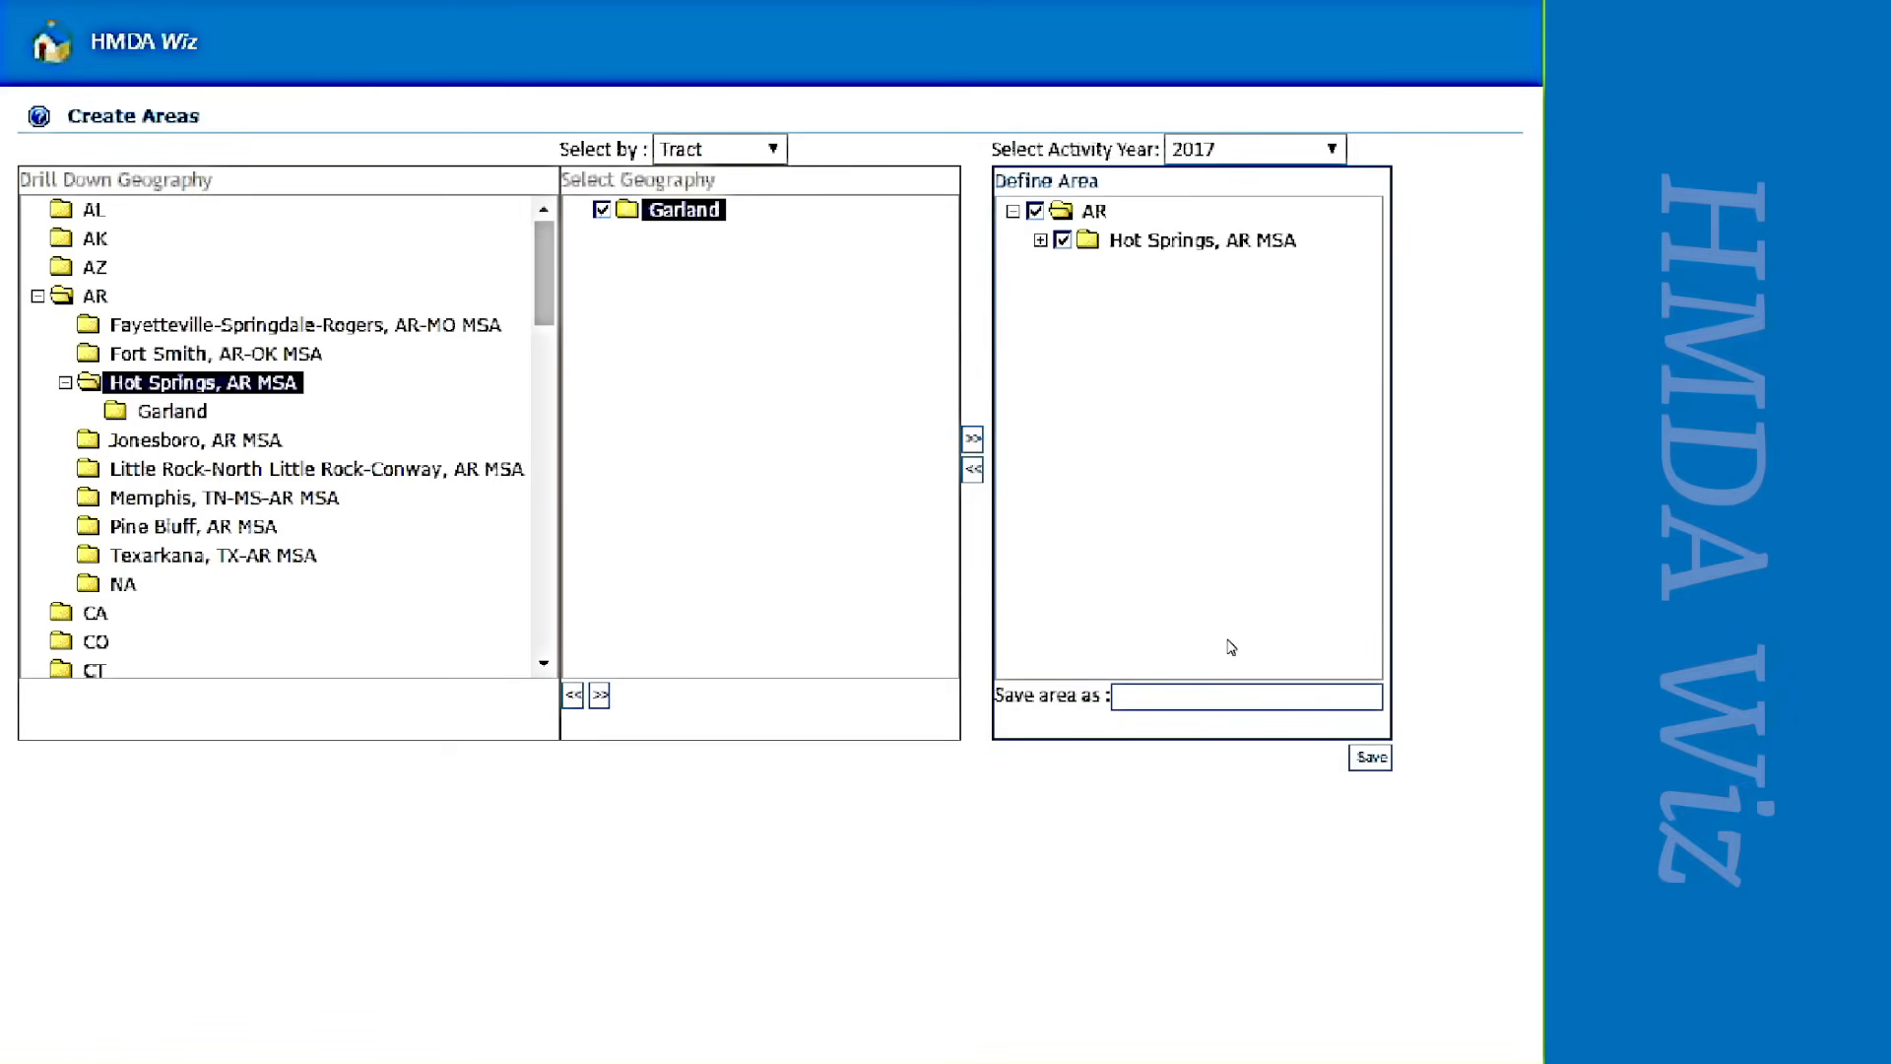
Name the area Hot Springs, AR, set its activity year to 2016 and save it
left_click(1195, 697)
type("Hot Springs, AR")
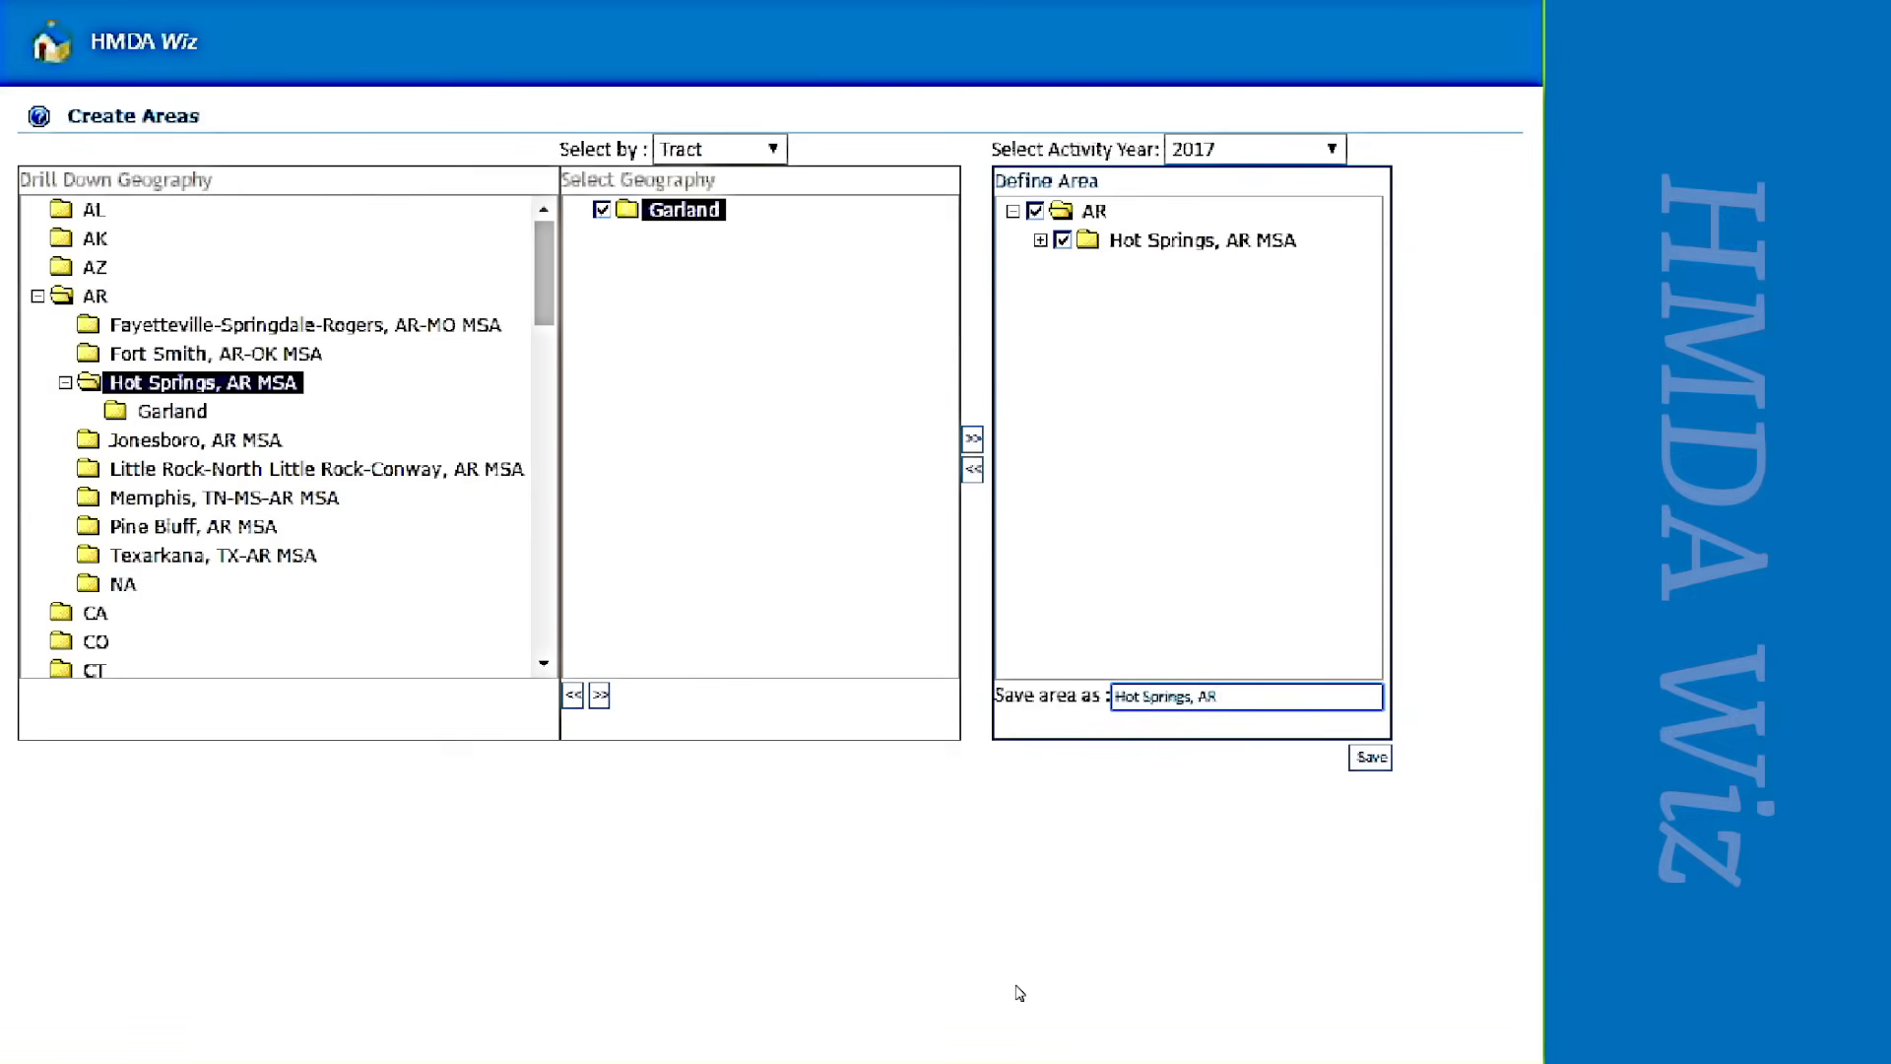
left_click(1332, 148)
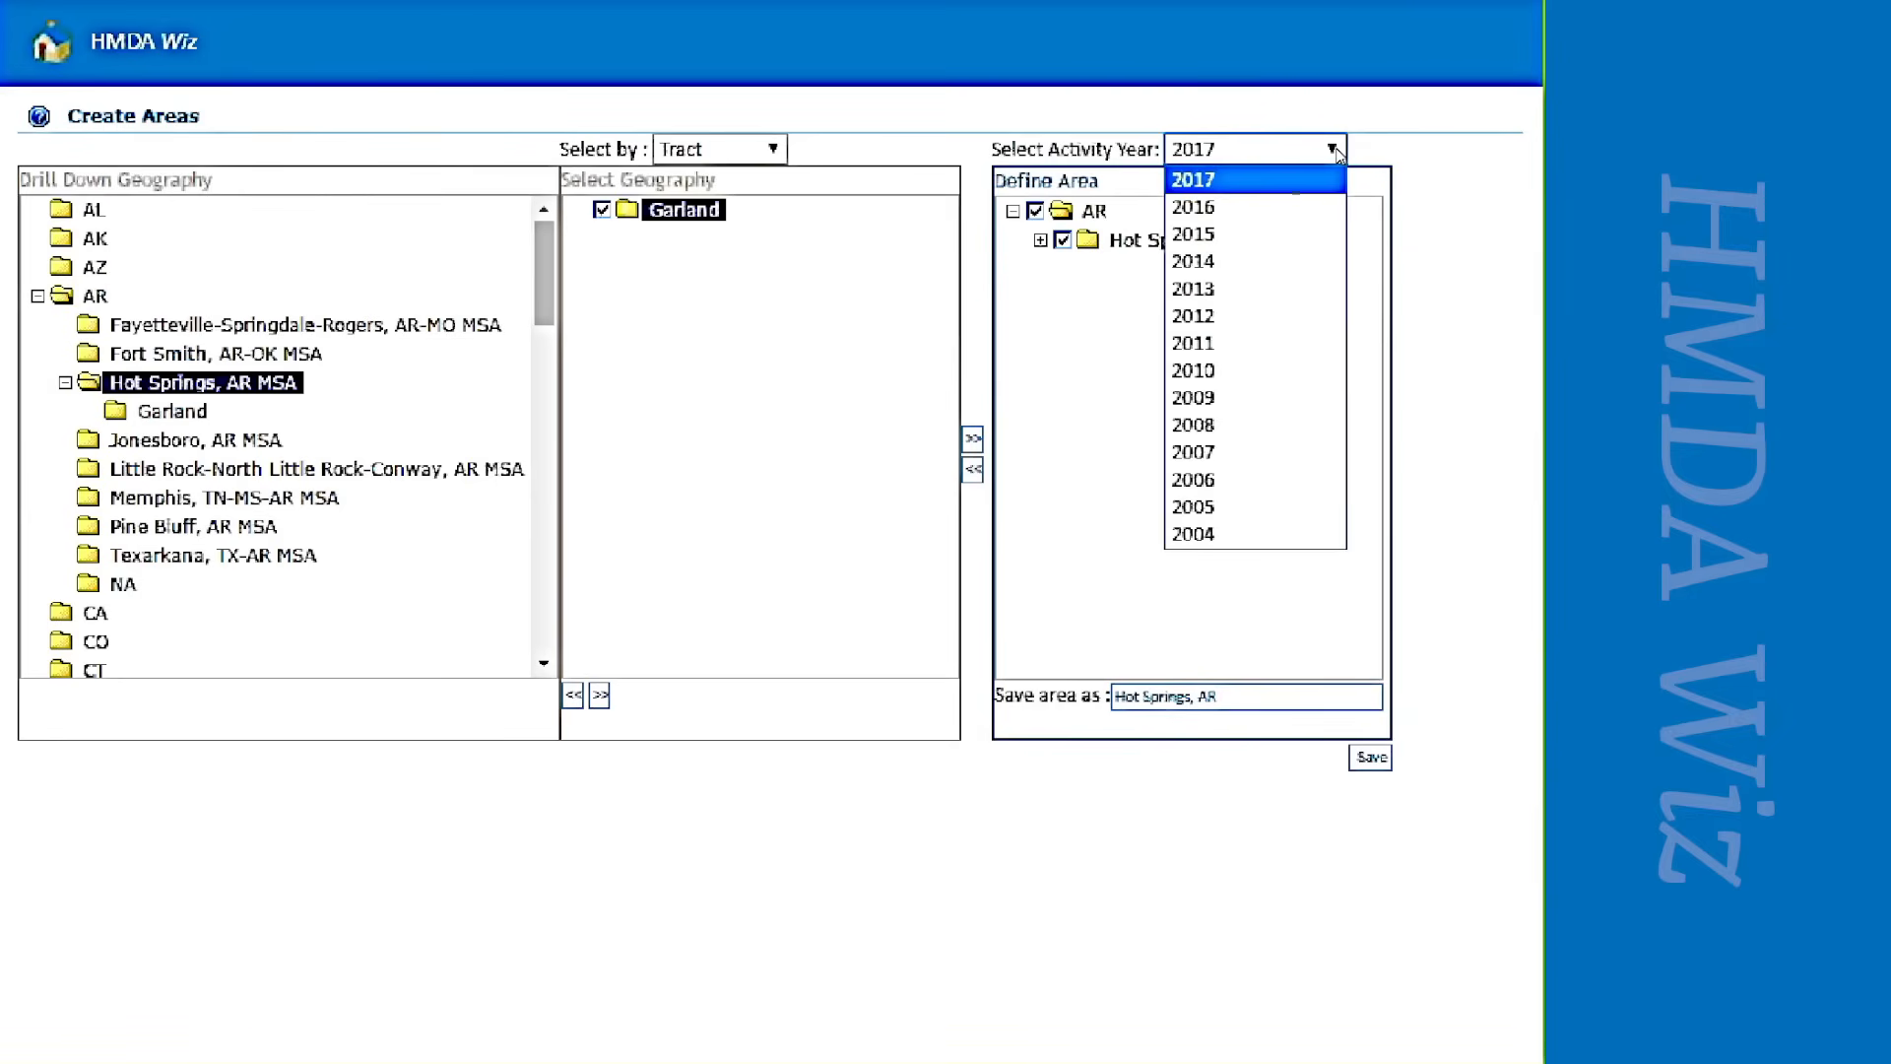
left_click(1292, 207)
left_click(1370, 758)
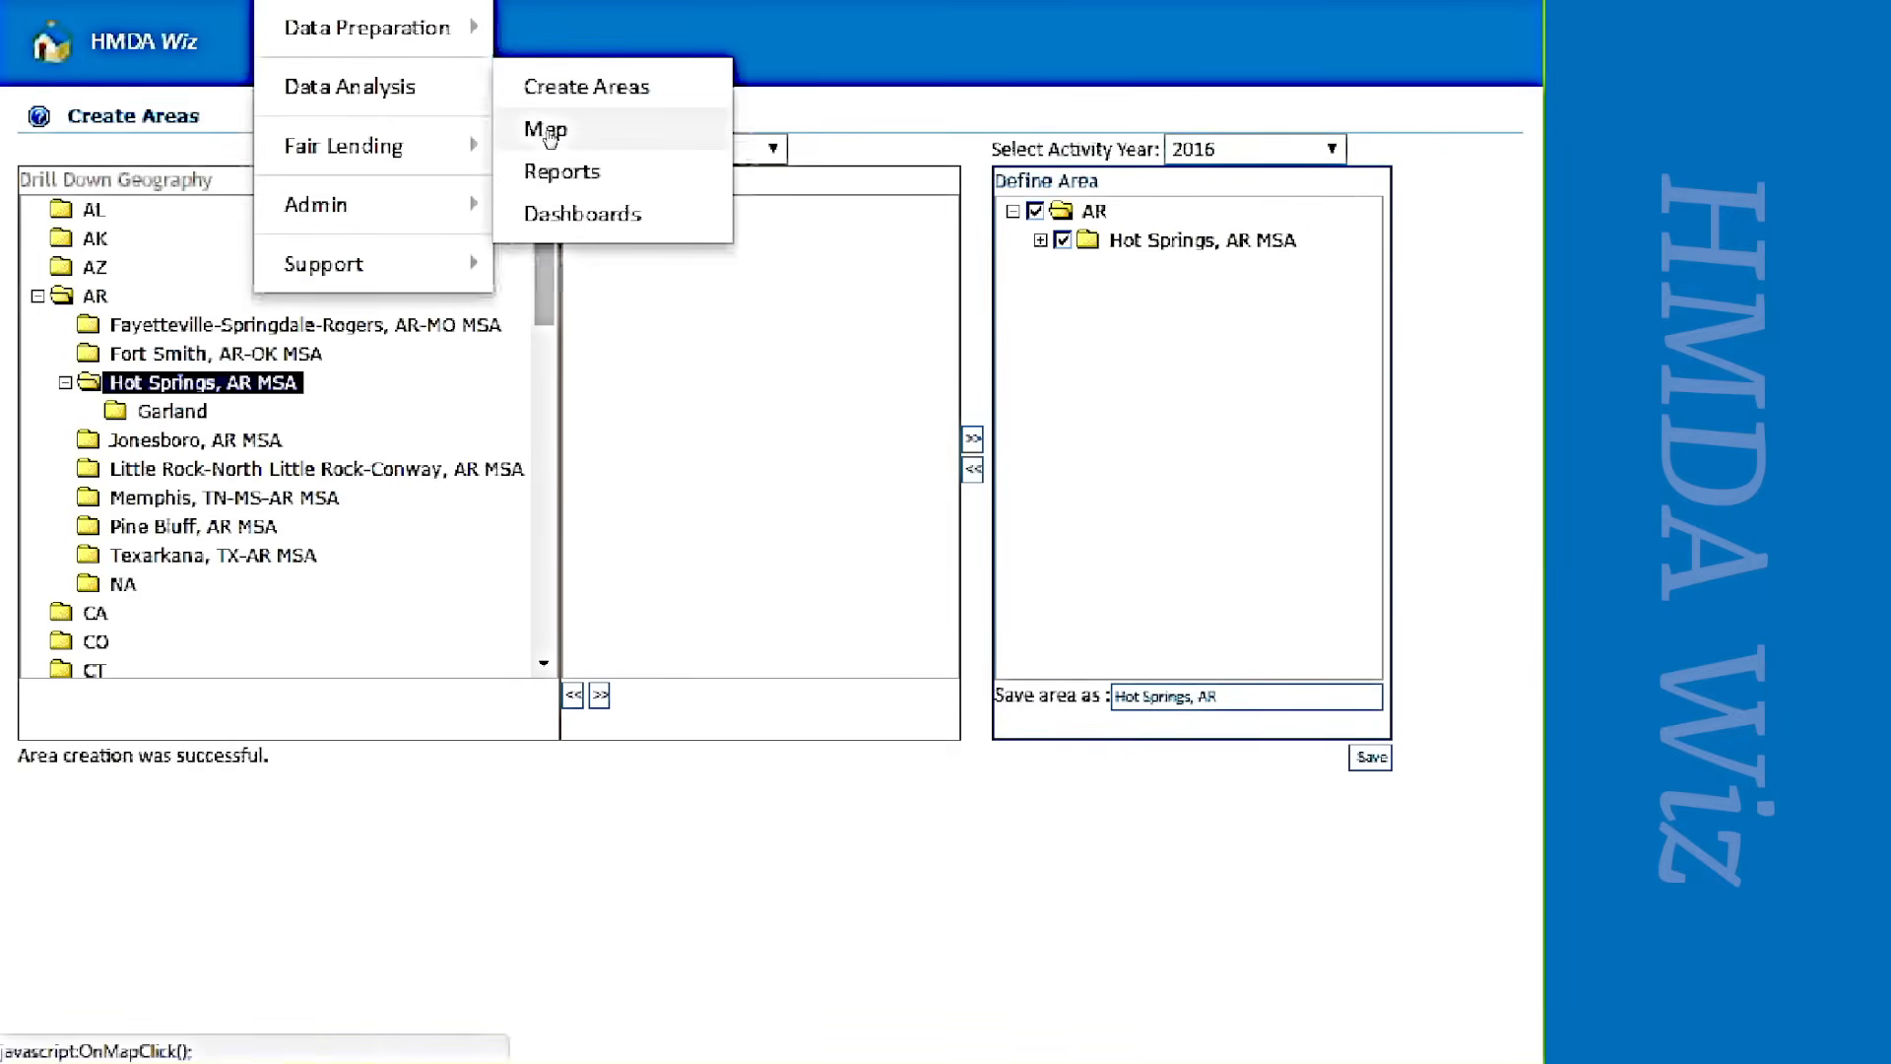
Open the data analysis map and locate the city of Chicago, IL
left_click(549, 134)
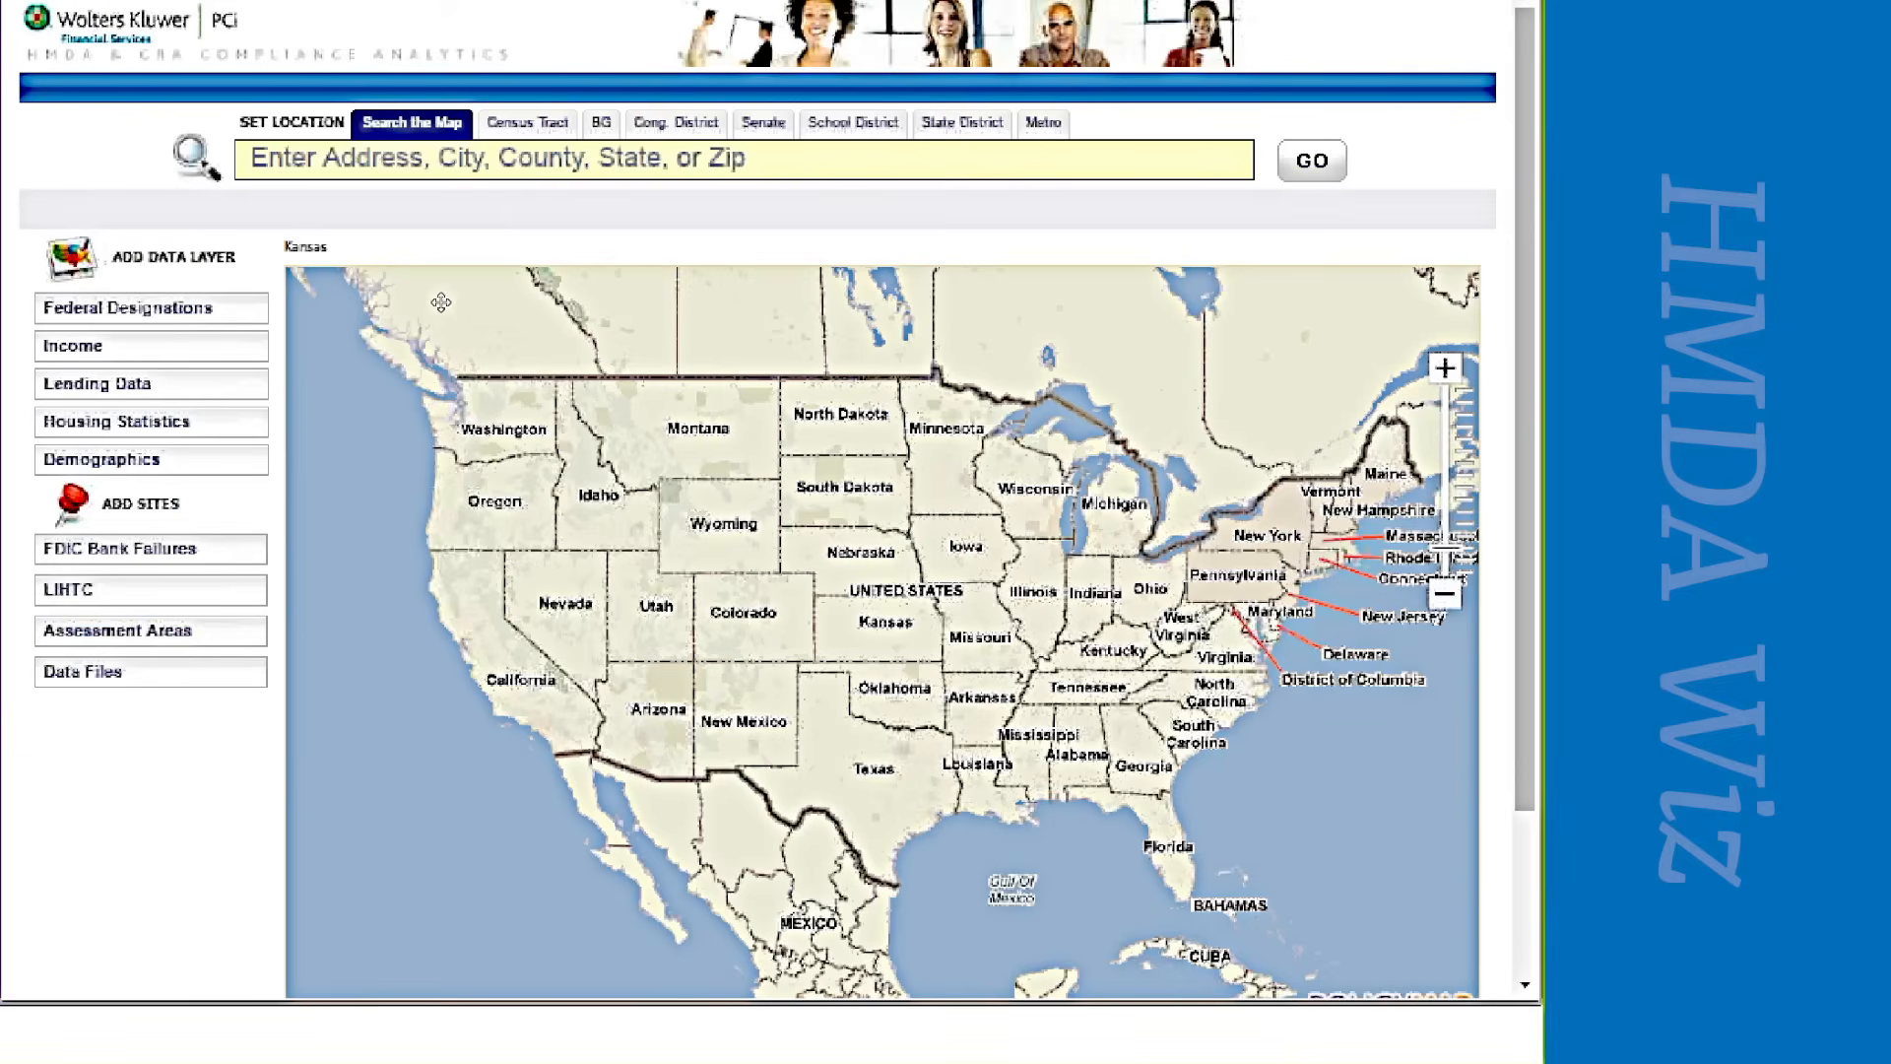
left_click(492, 160)
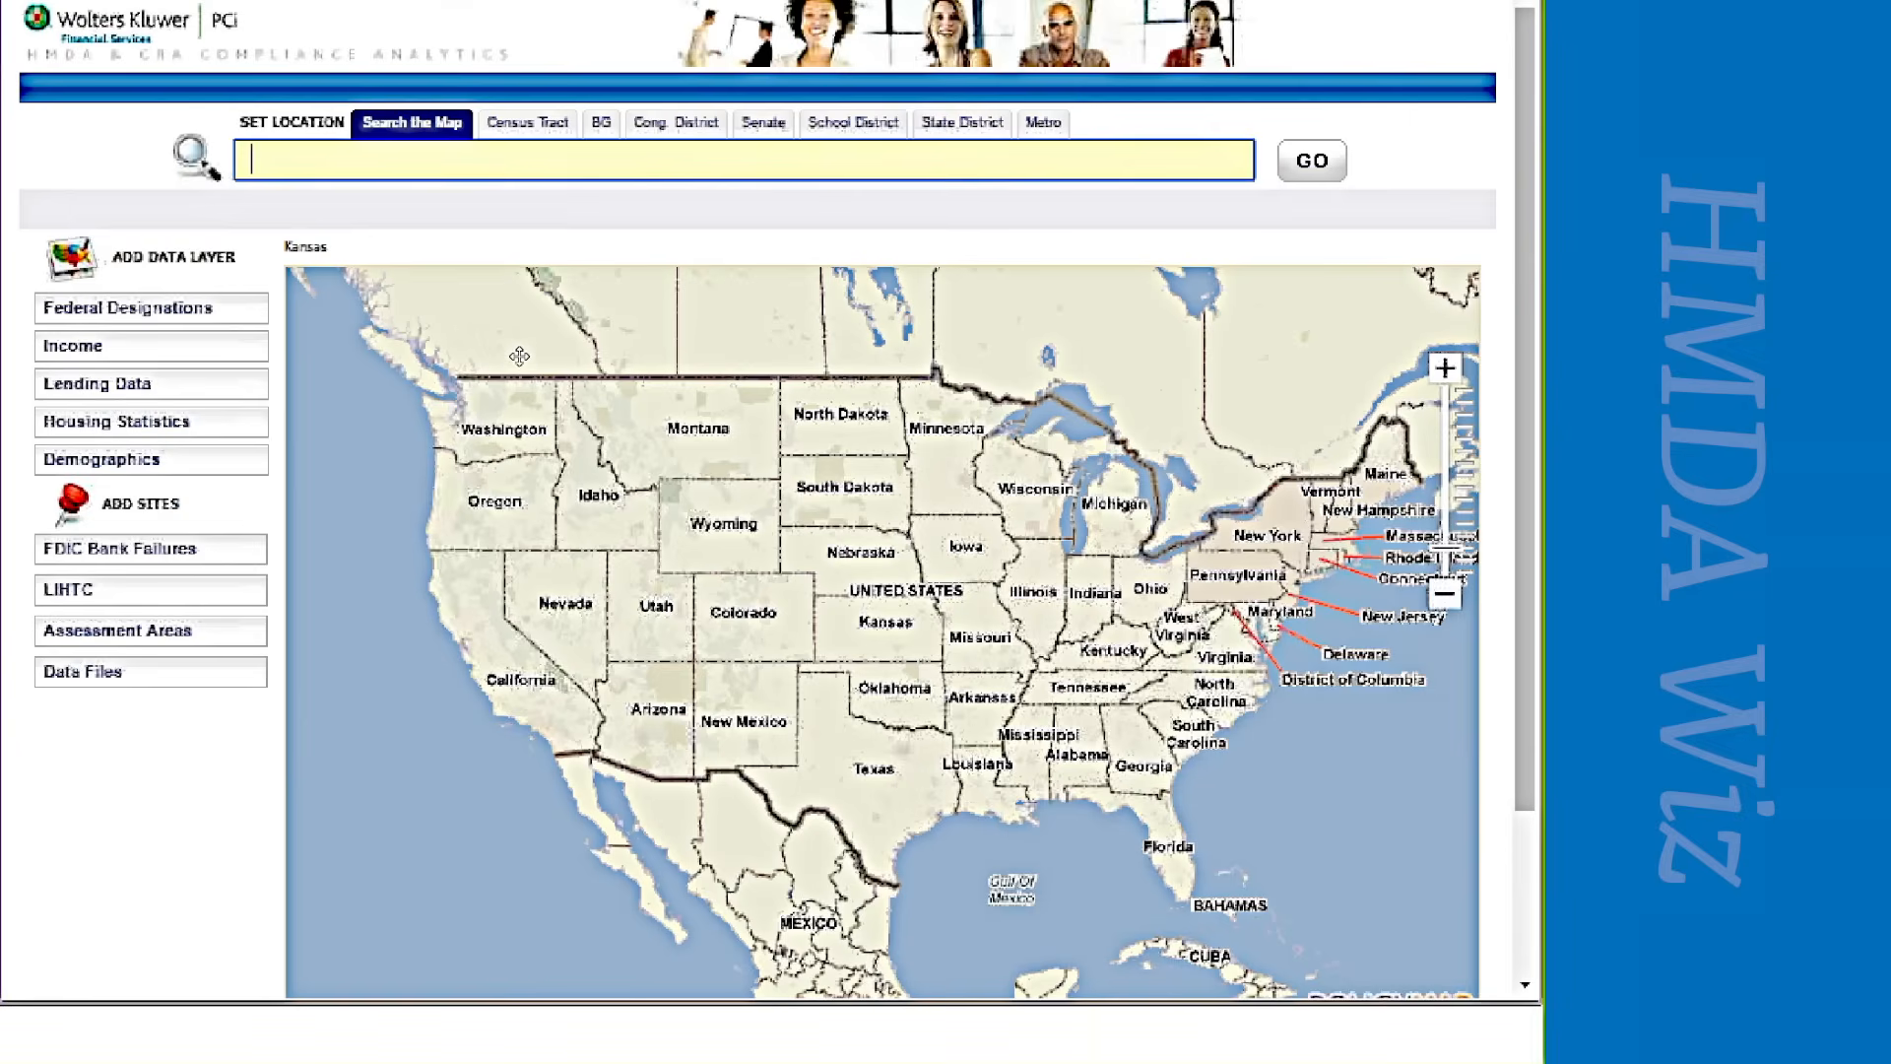
type("chicago")
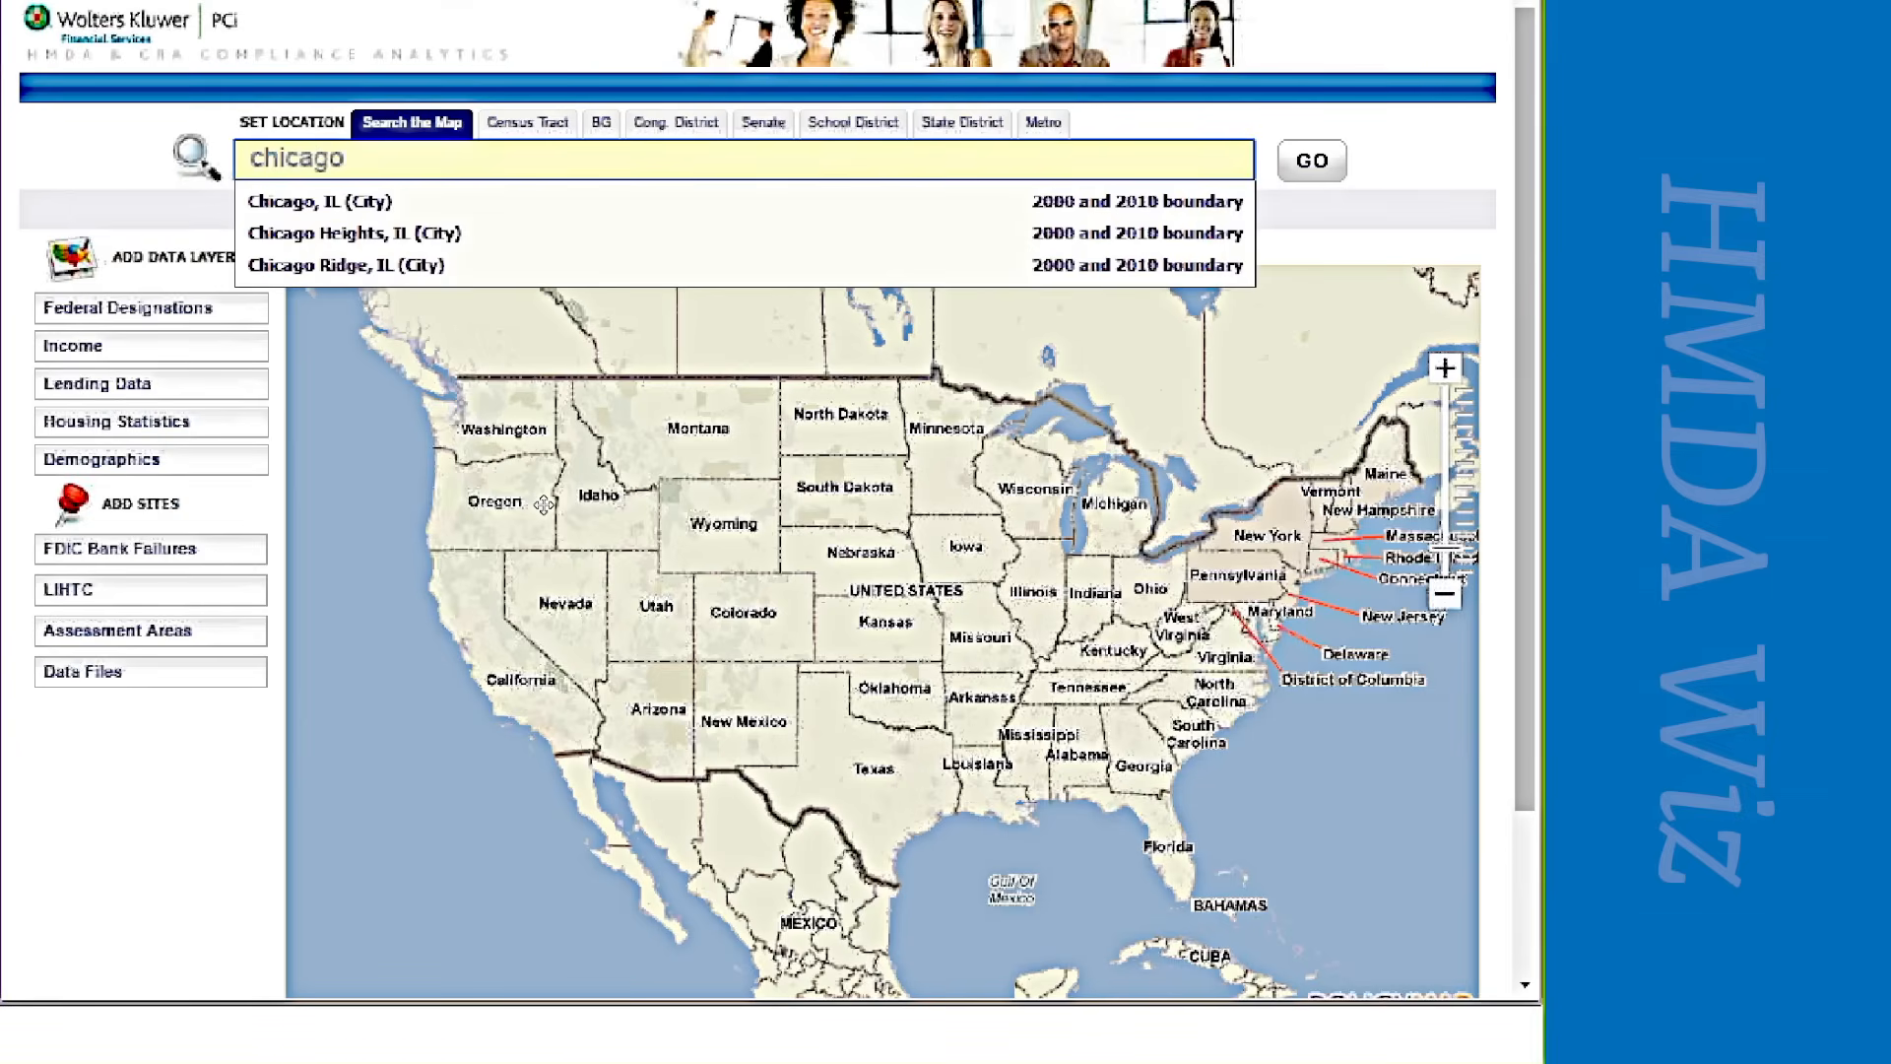
left_click(356, 202)
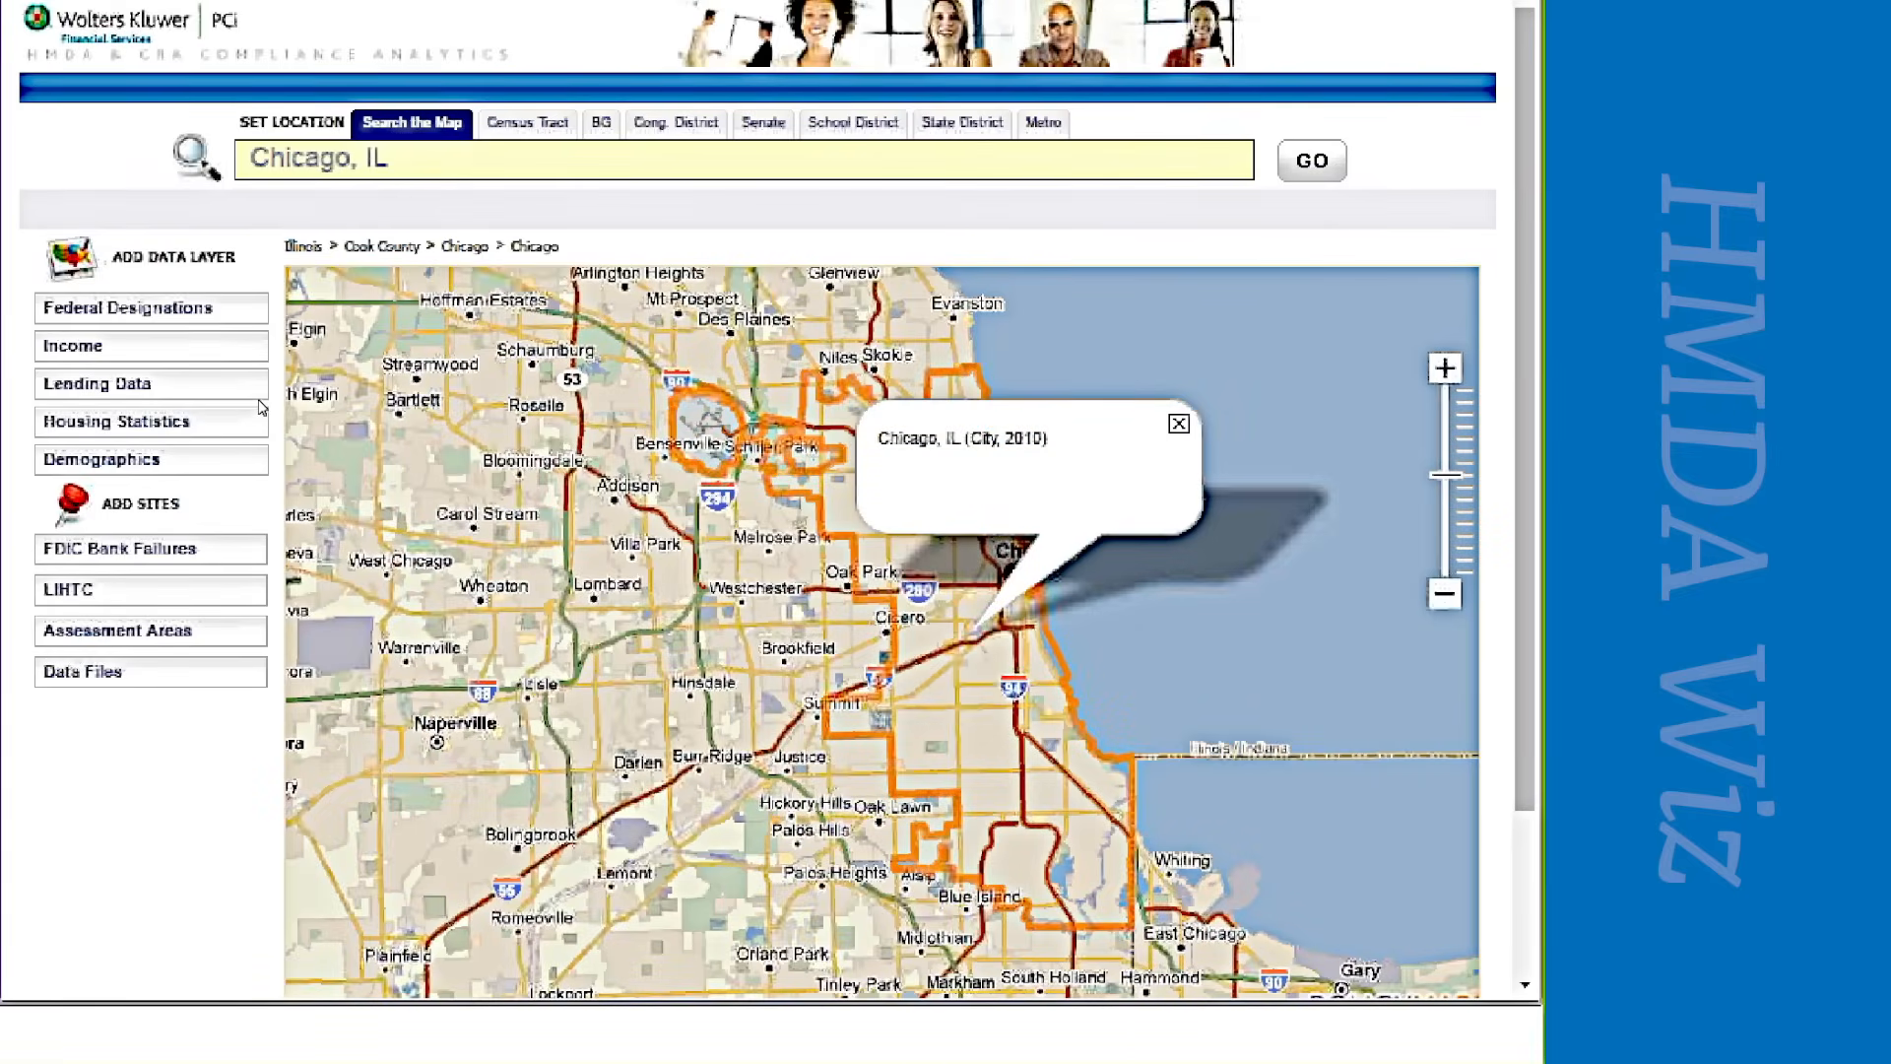
Browse the map's data layers and choose Loans to African Americans from the Lending Data on mortgage loans by race and ethnicity
mouse_move(253, 389)
mouse_move(253, 350)
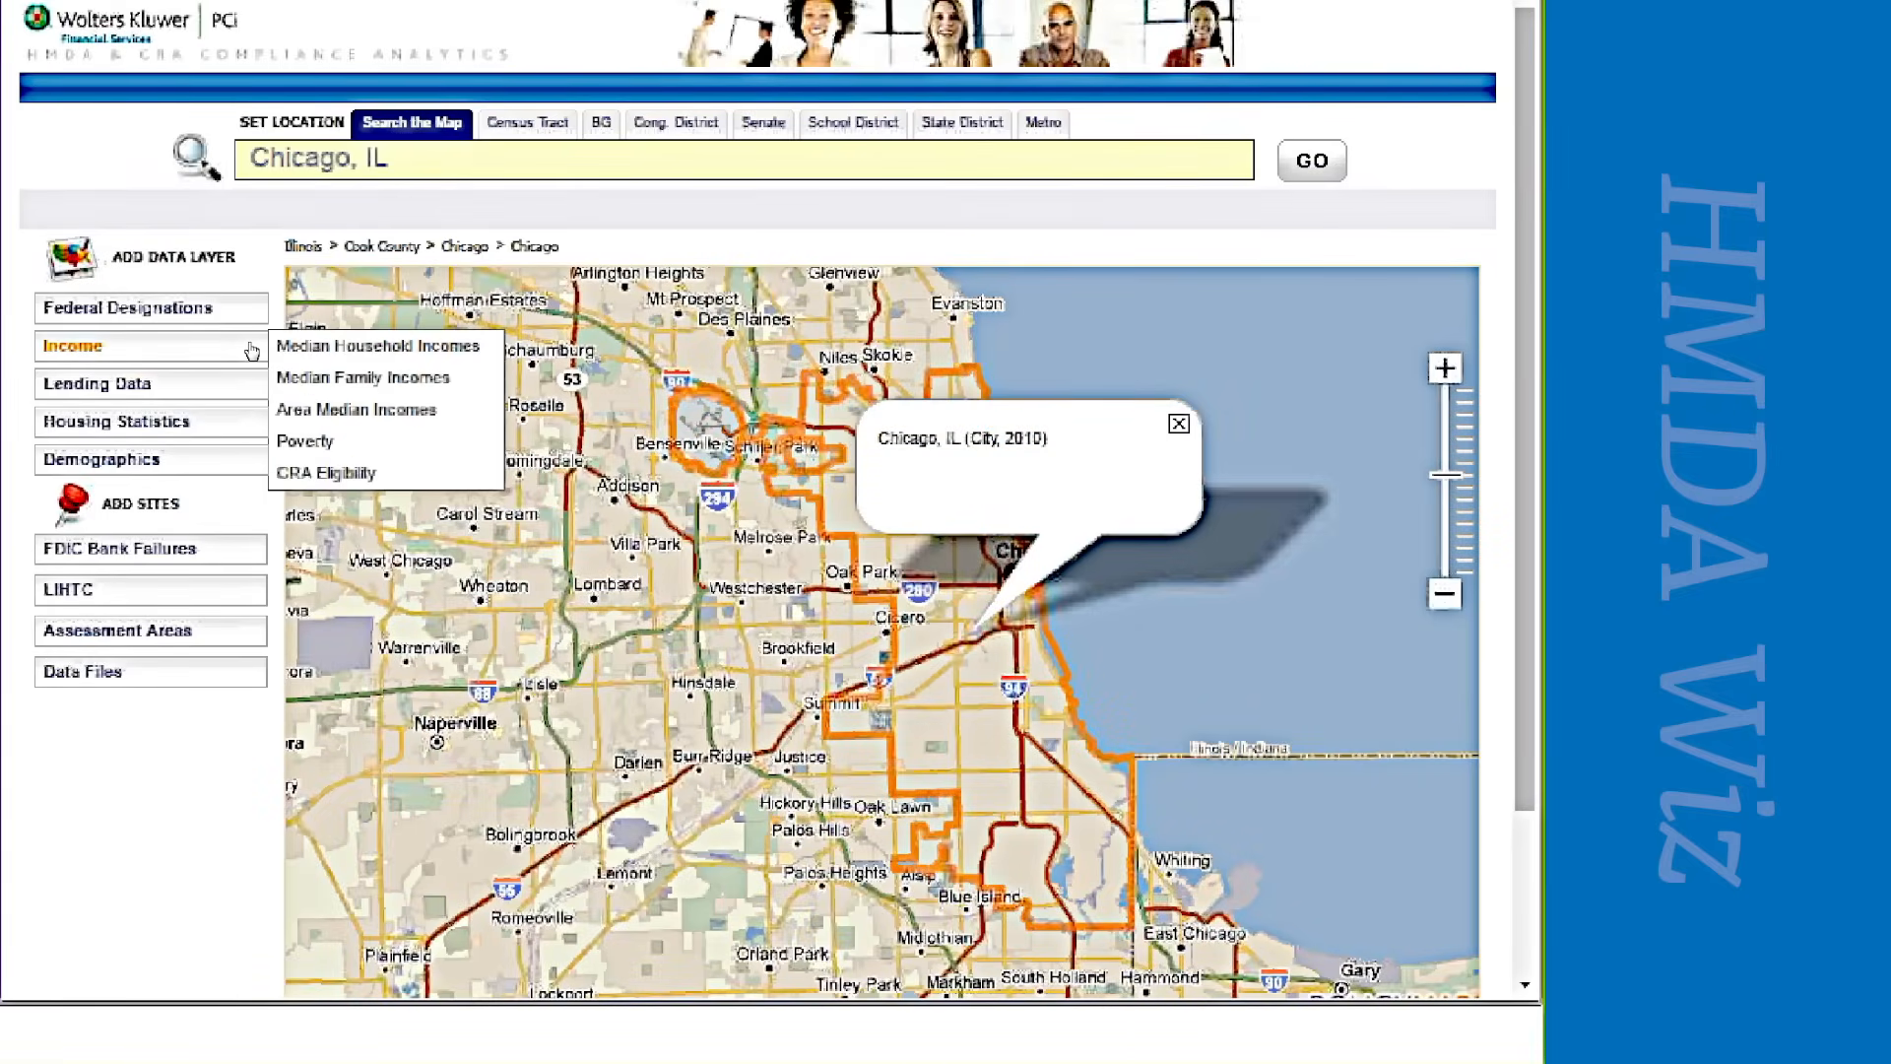
mouse_move(252, 435)
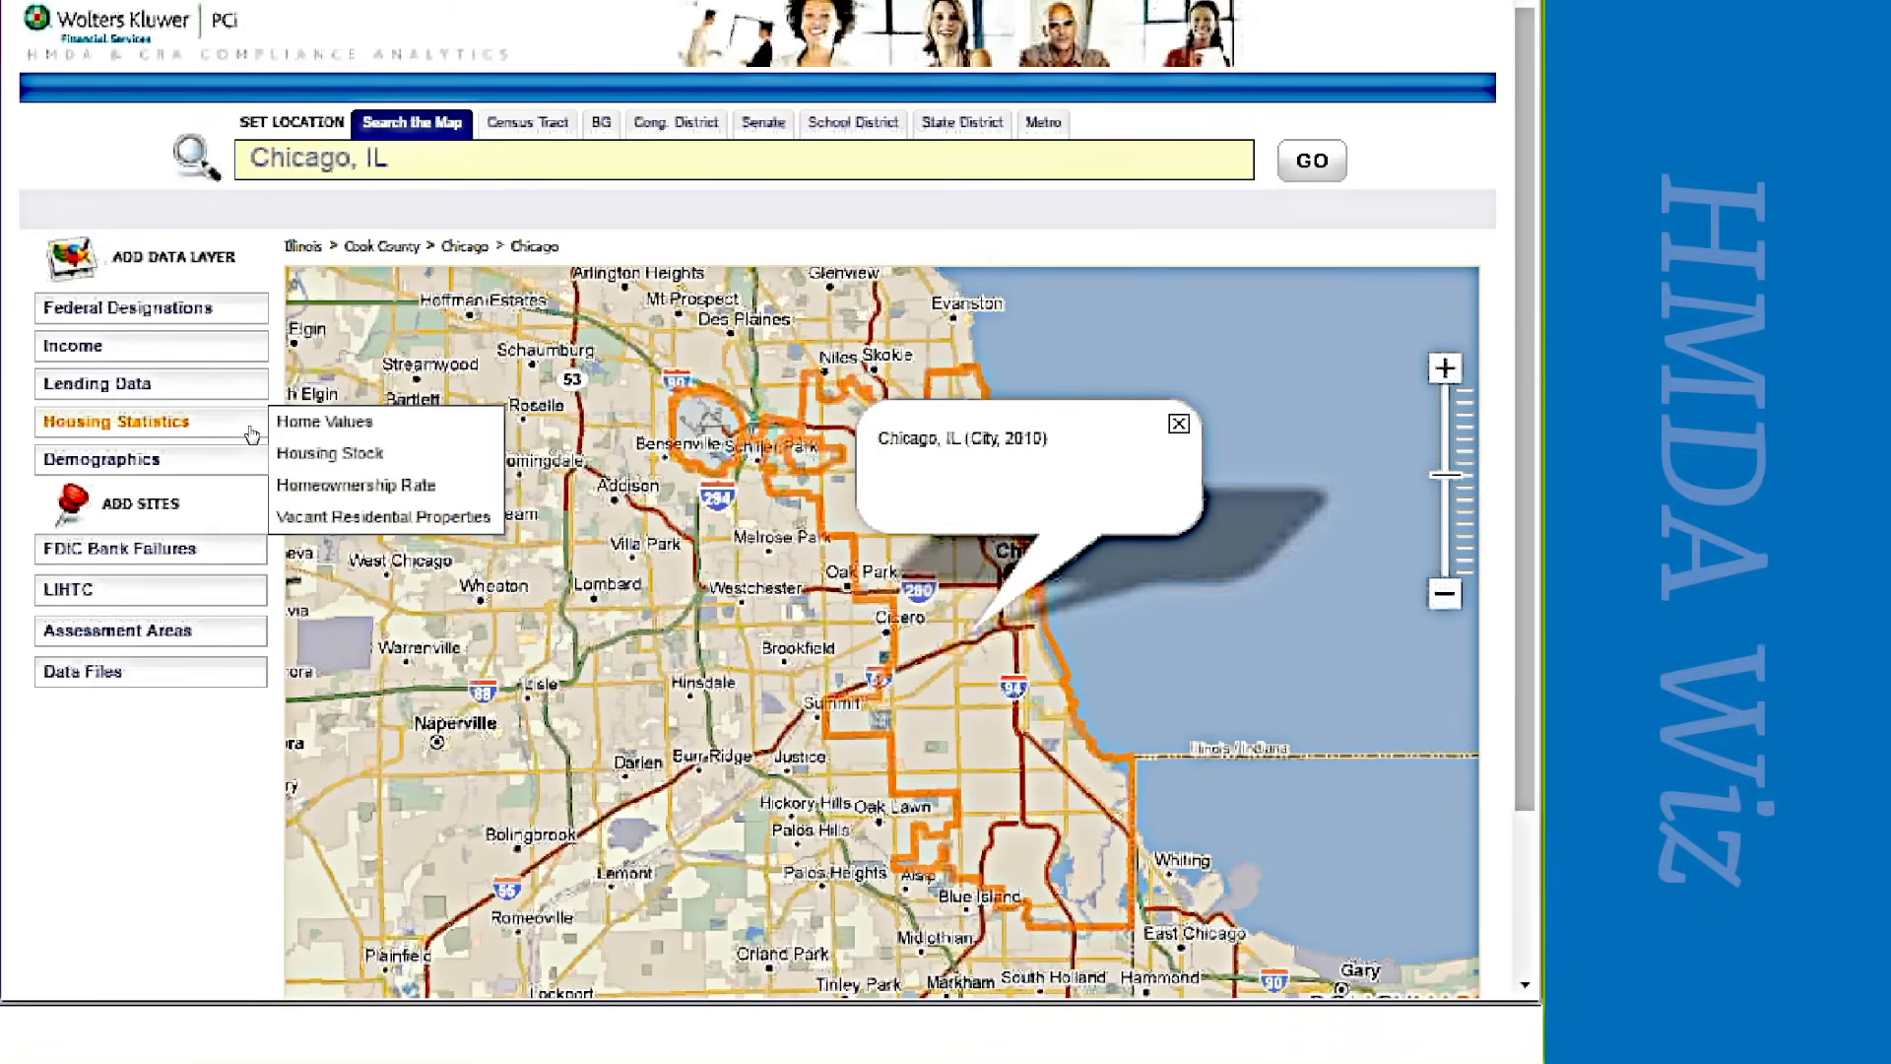
mouse_move(315, 424)
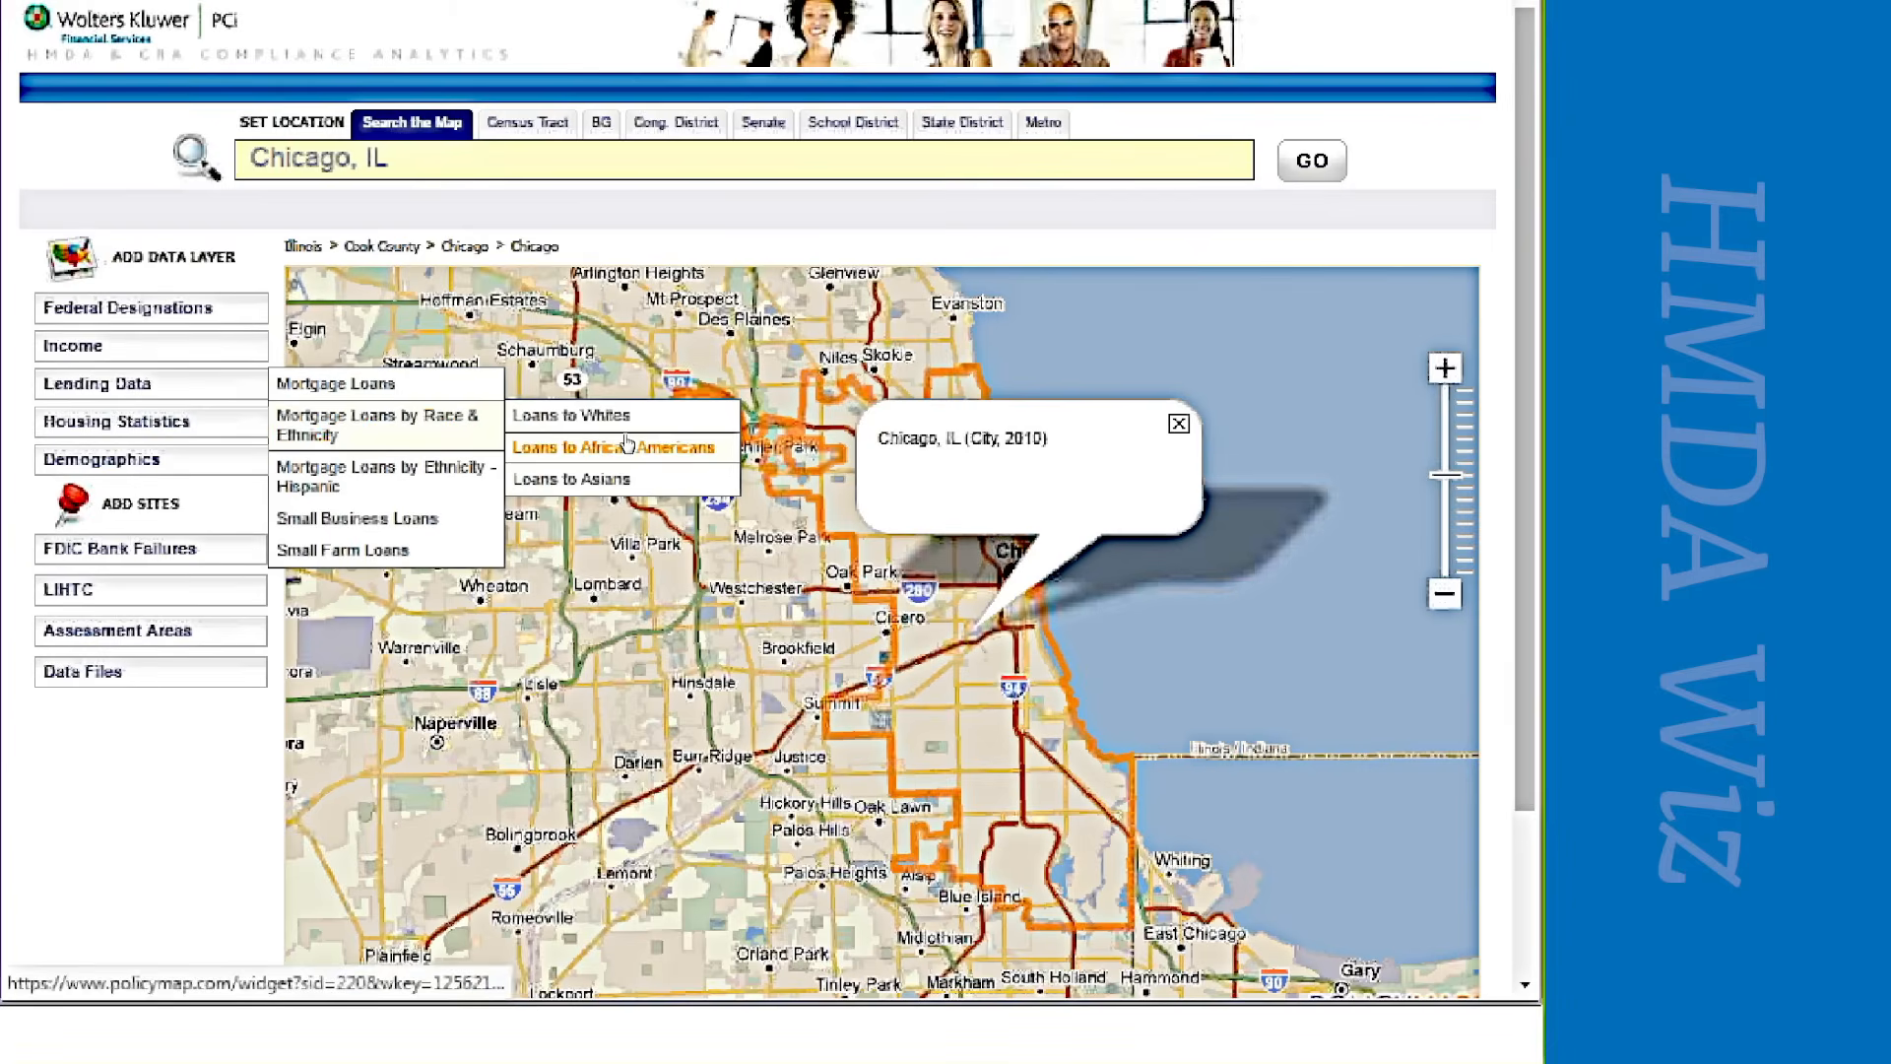
left_click(630, 449)
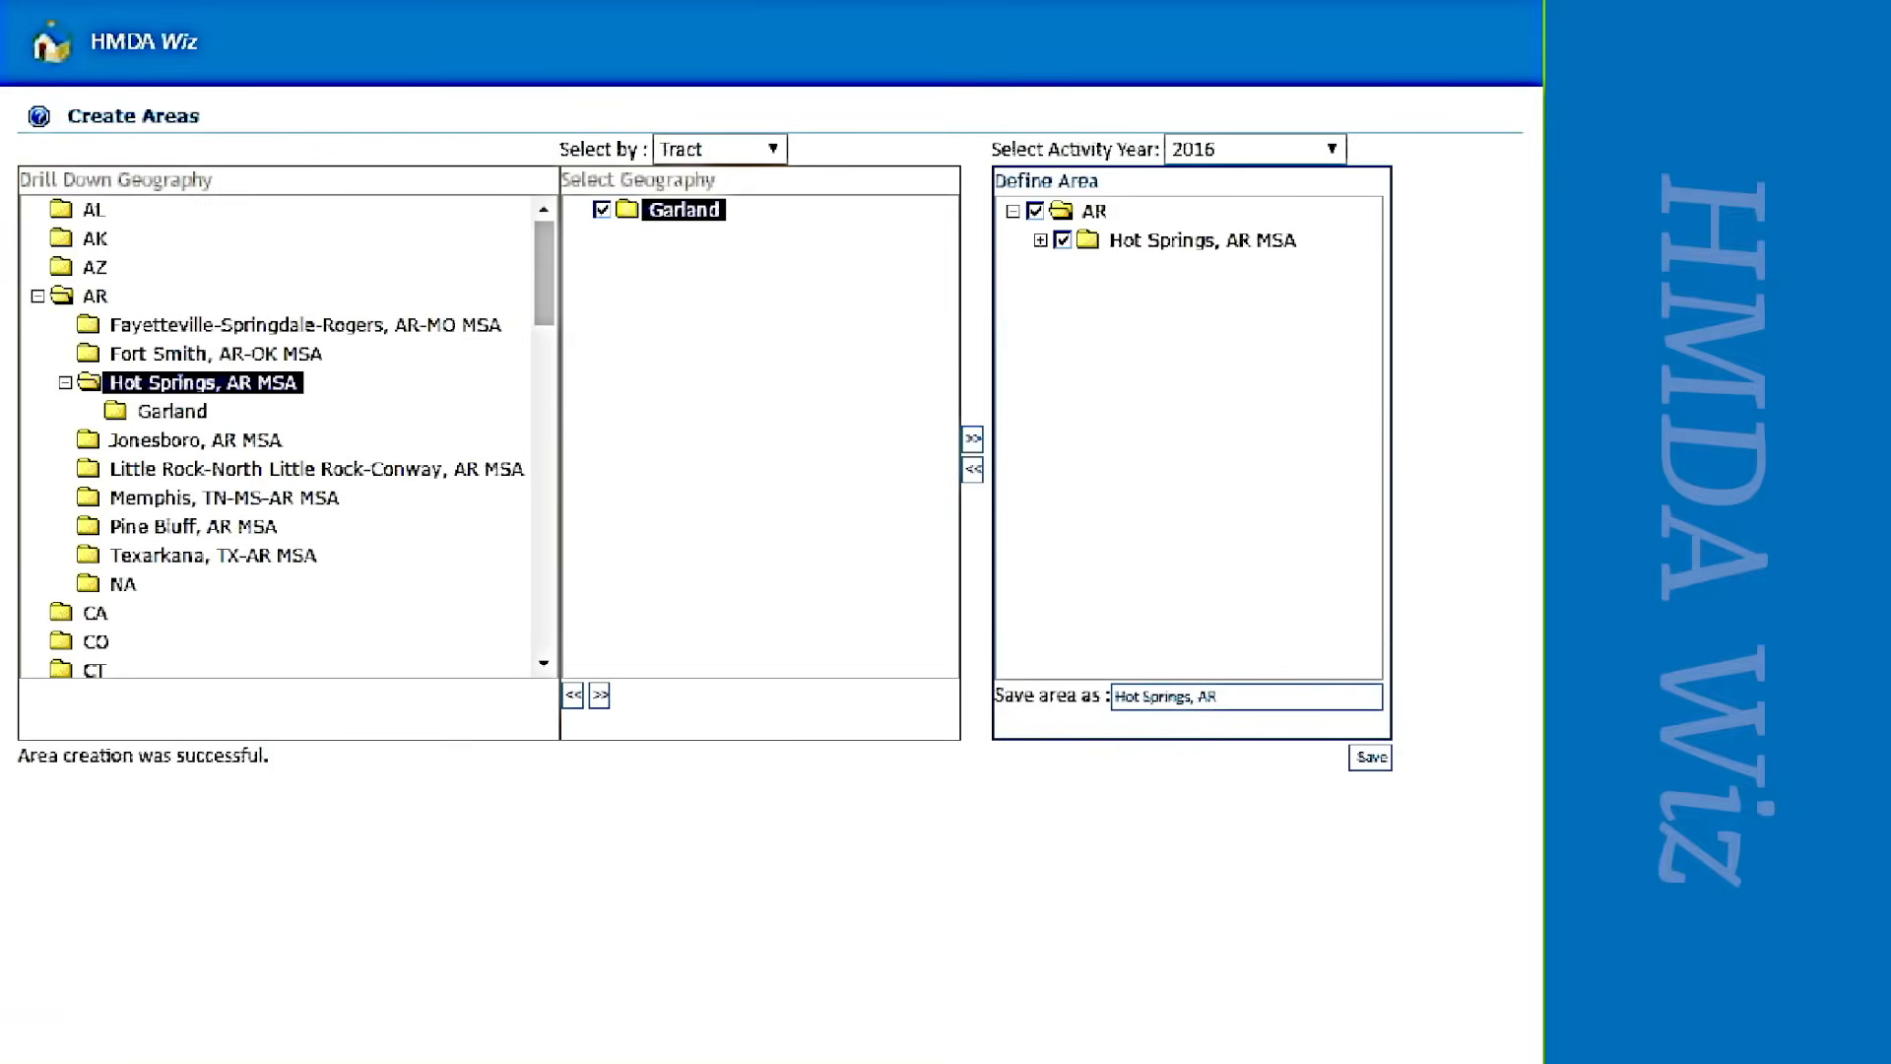
Open the data analysis reports and expand the HMDA/CRA Submission category to show its reports
mouse_move(374, 29)
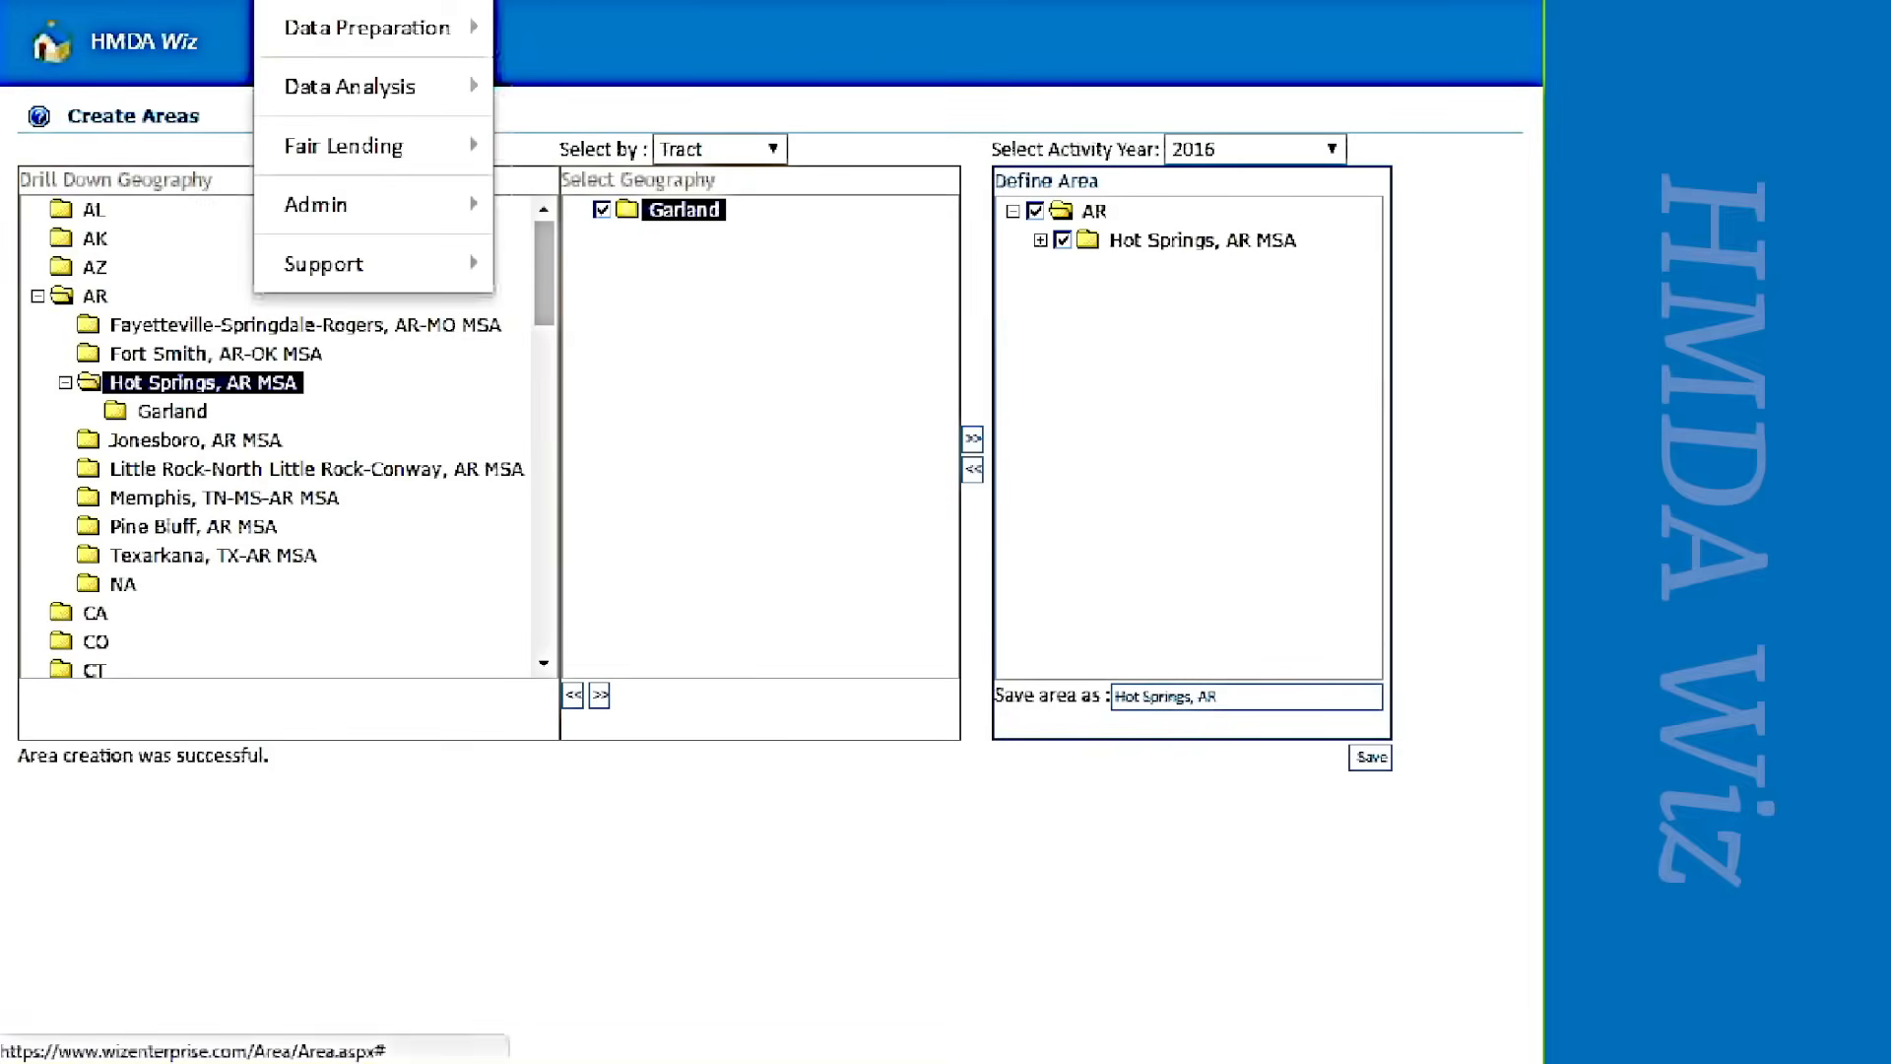
mouse_move(468, 93)
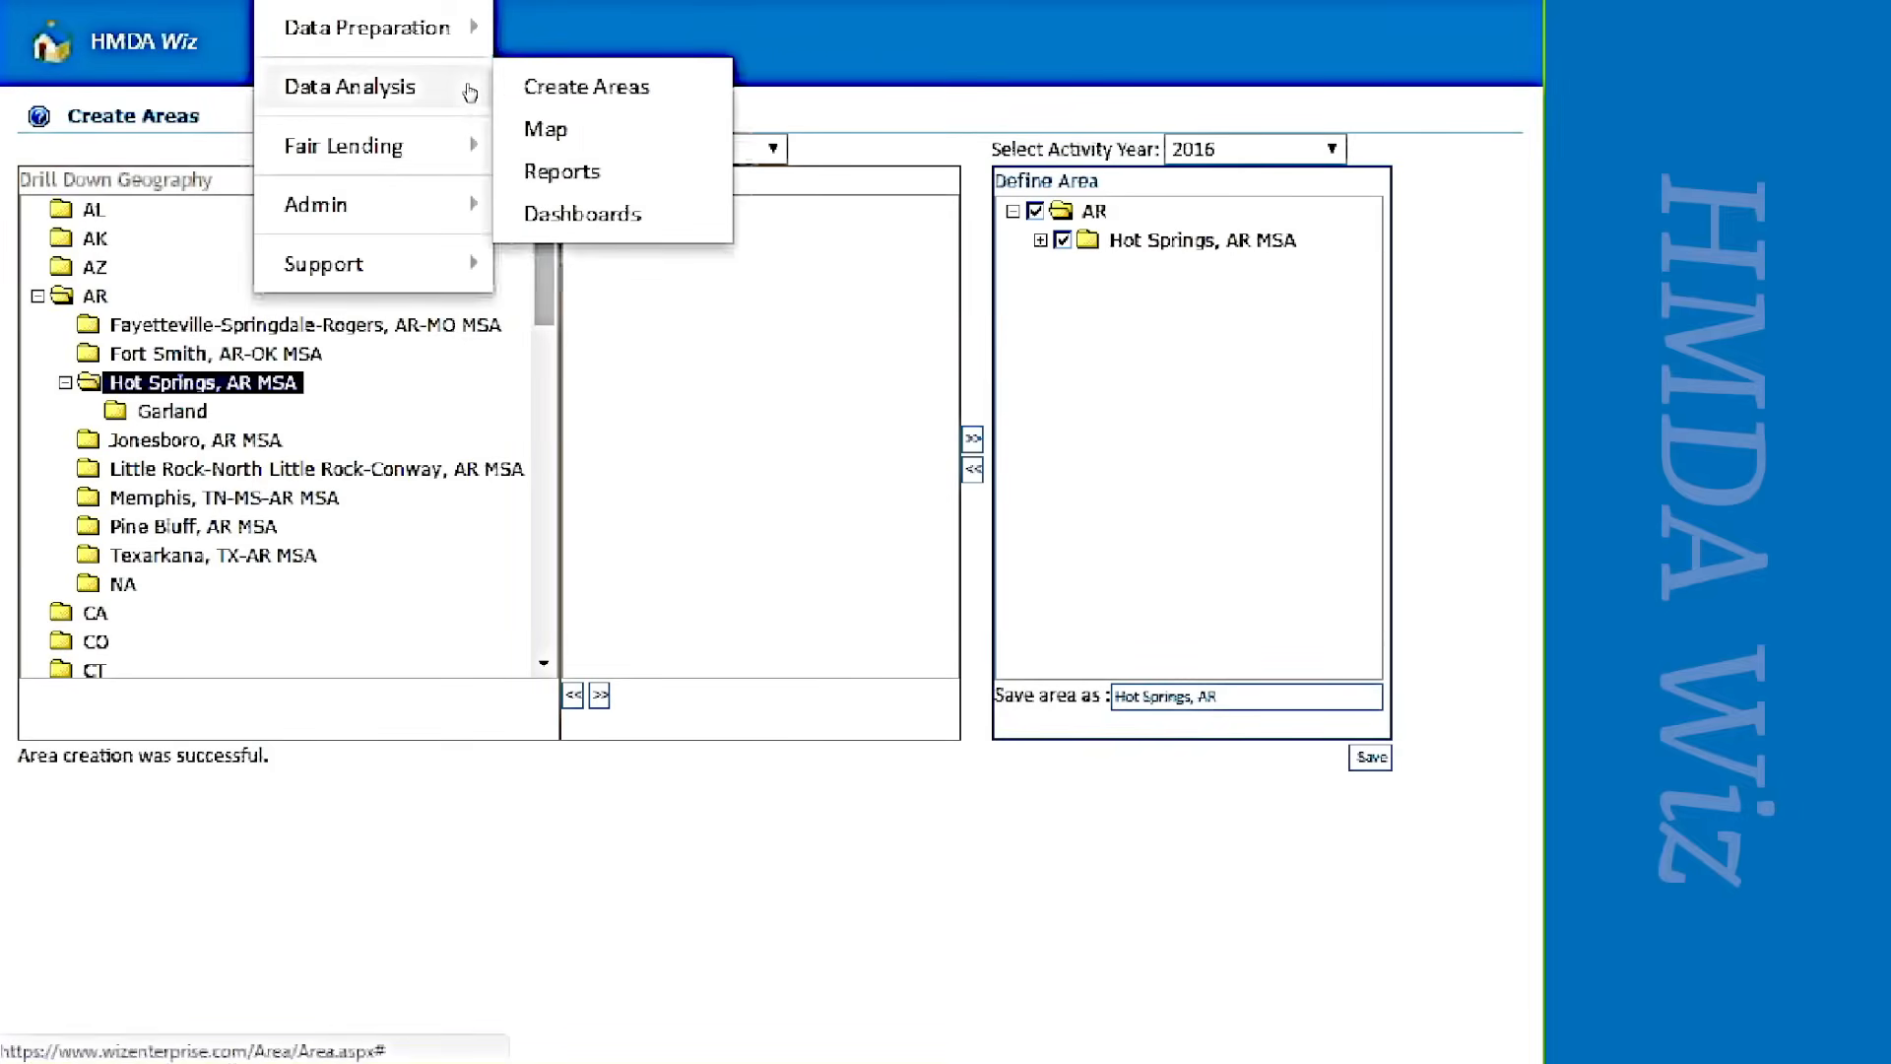
left_click(560, 172)
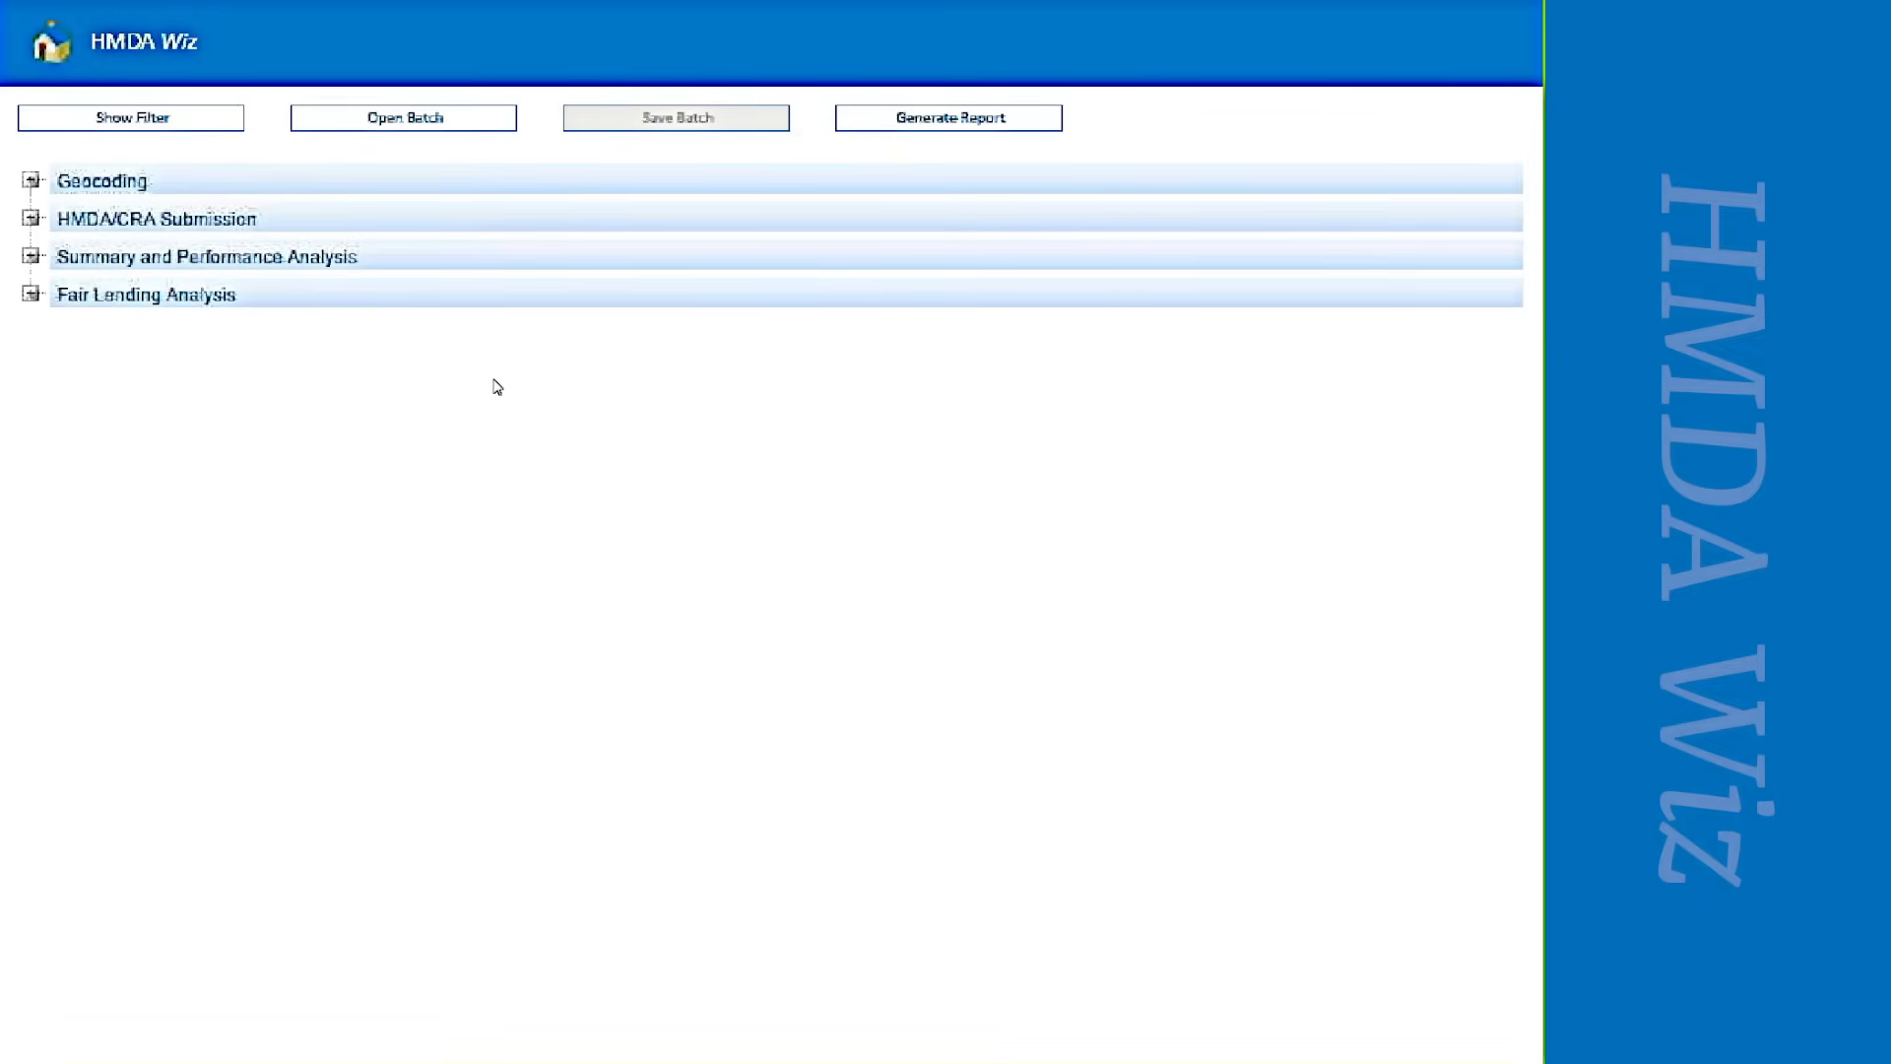
left_click(59, 307)
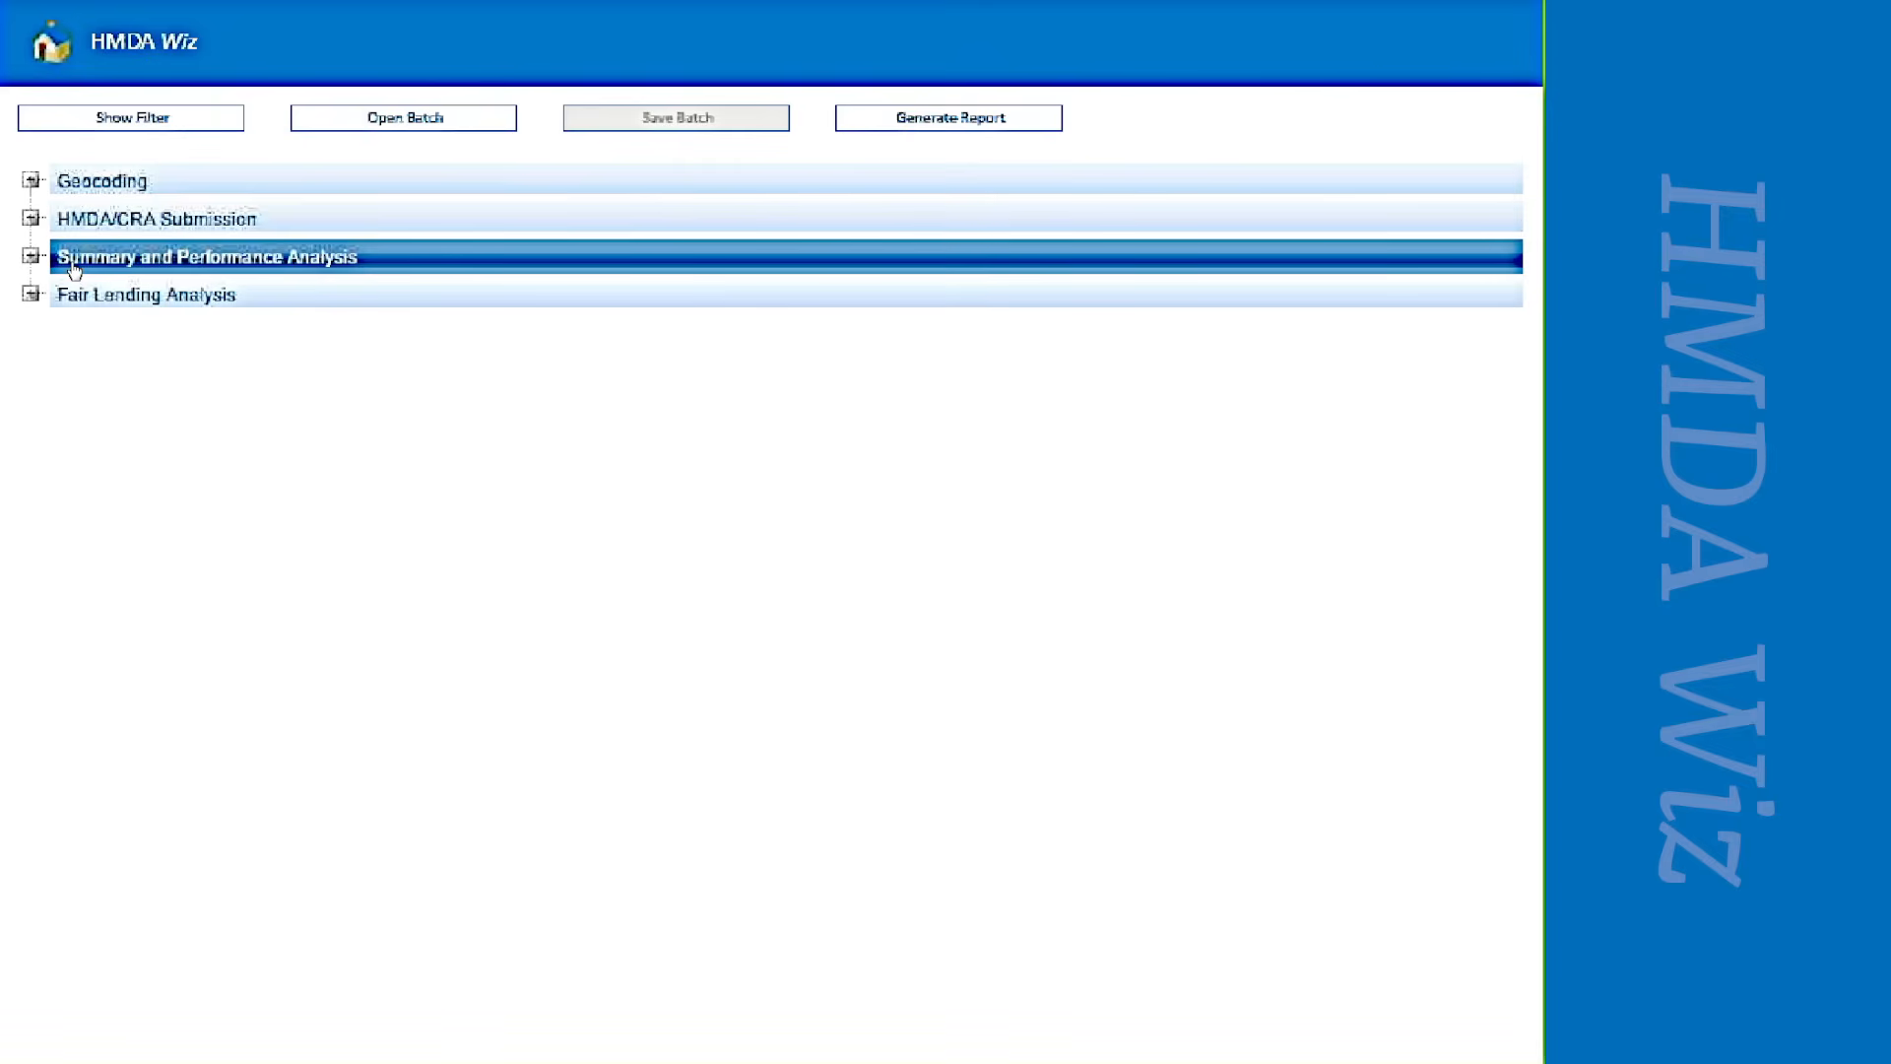
left_click(32, 219)
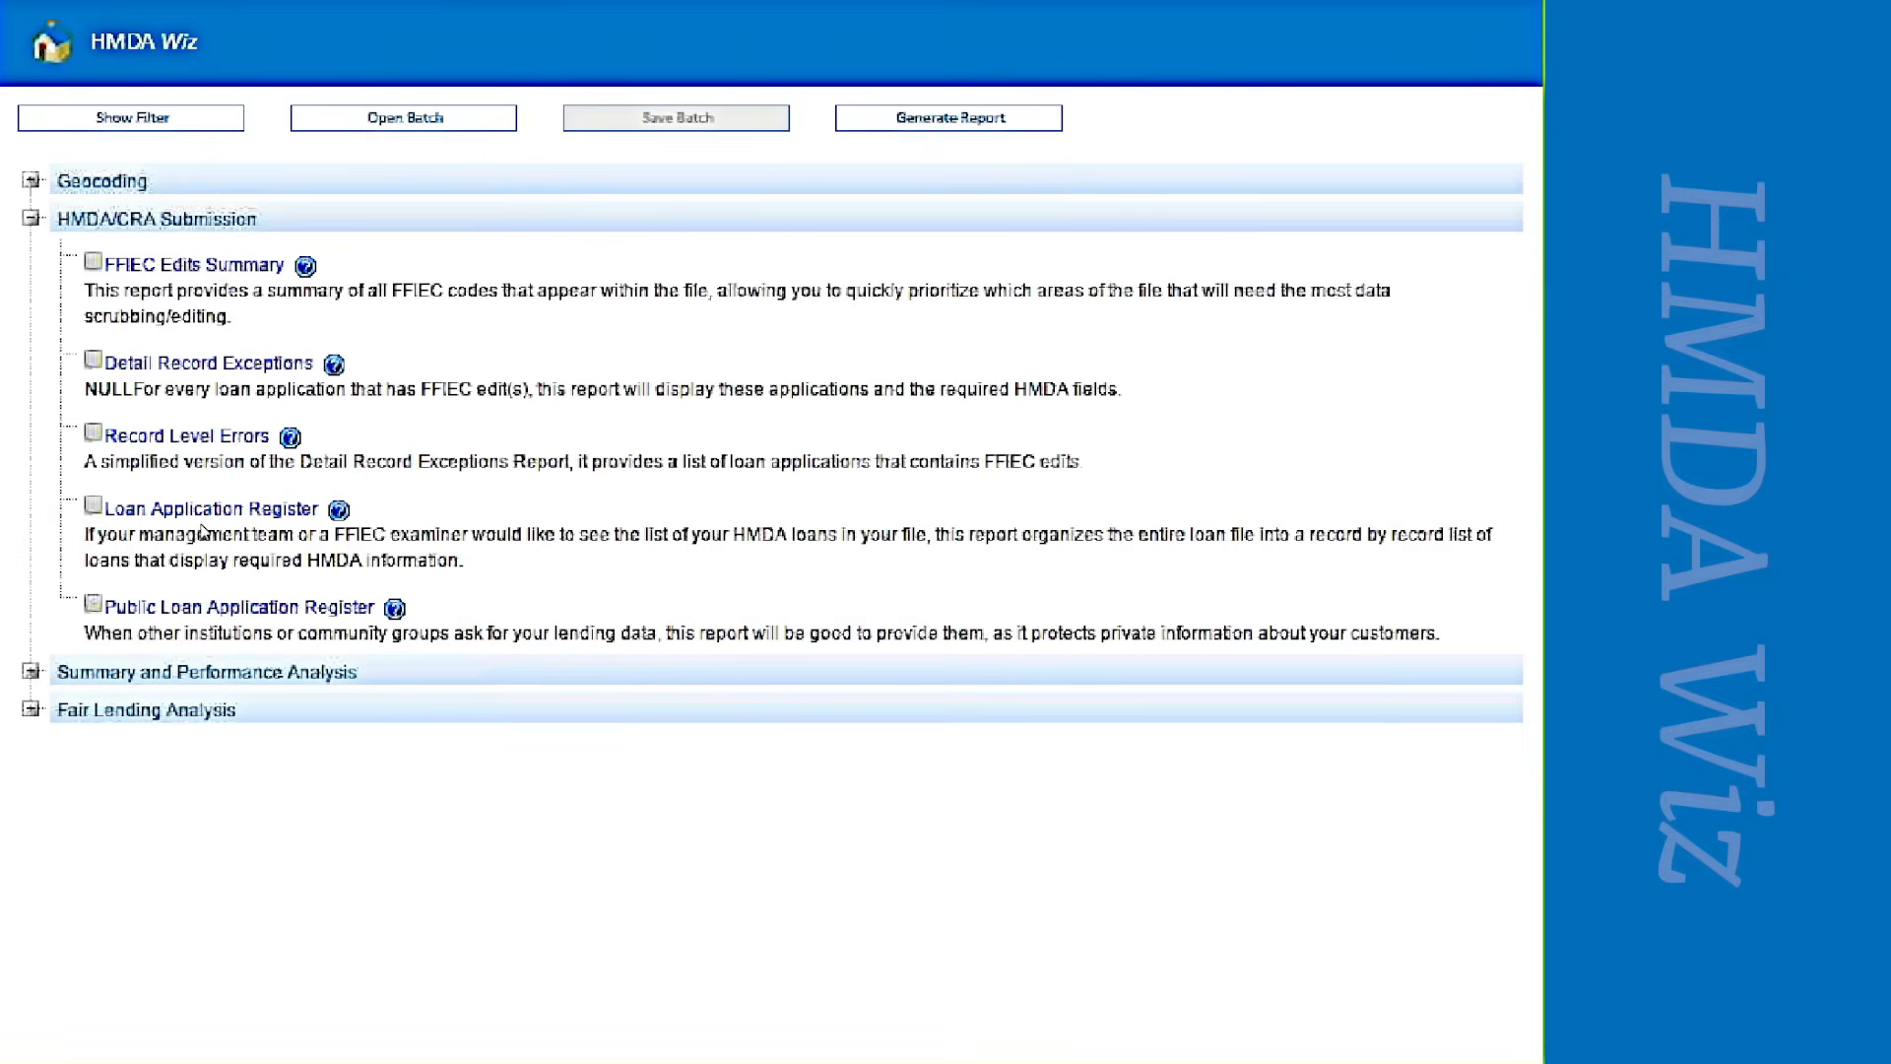
Expand the Summary and Performance Analysis category and look through its list of reports
left_click(31, 672)
scroll(40, 695, "down", 5)
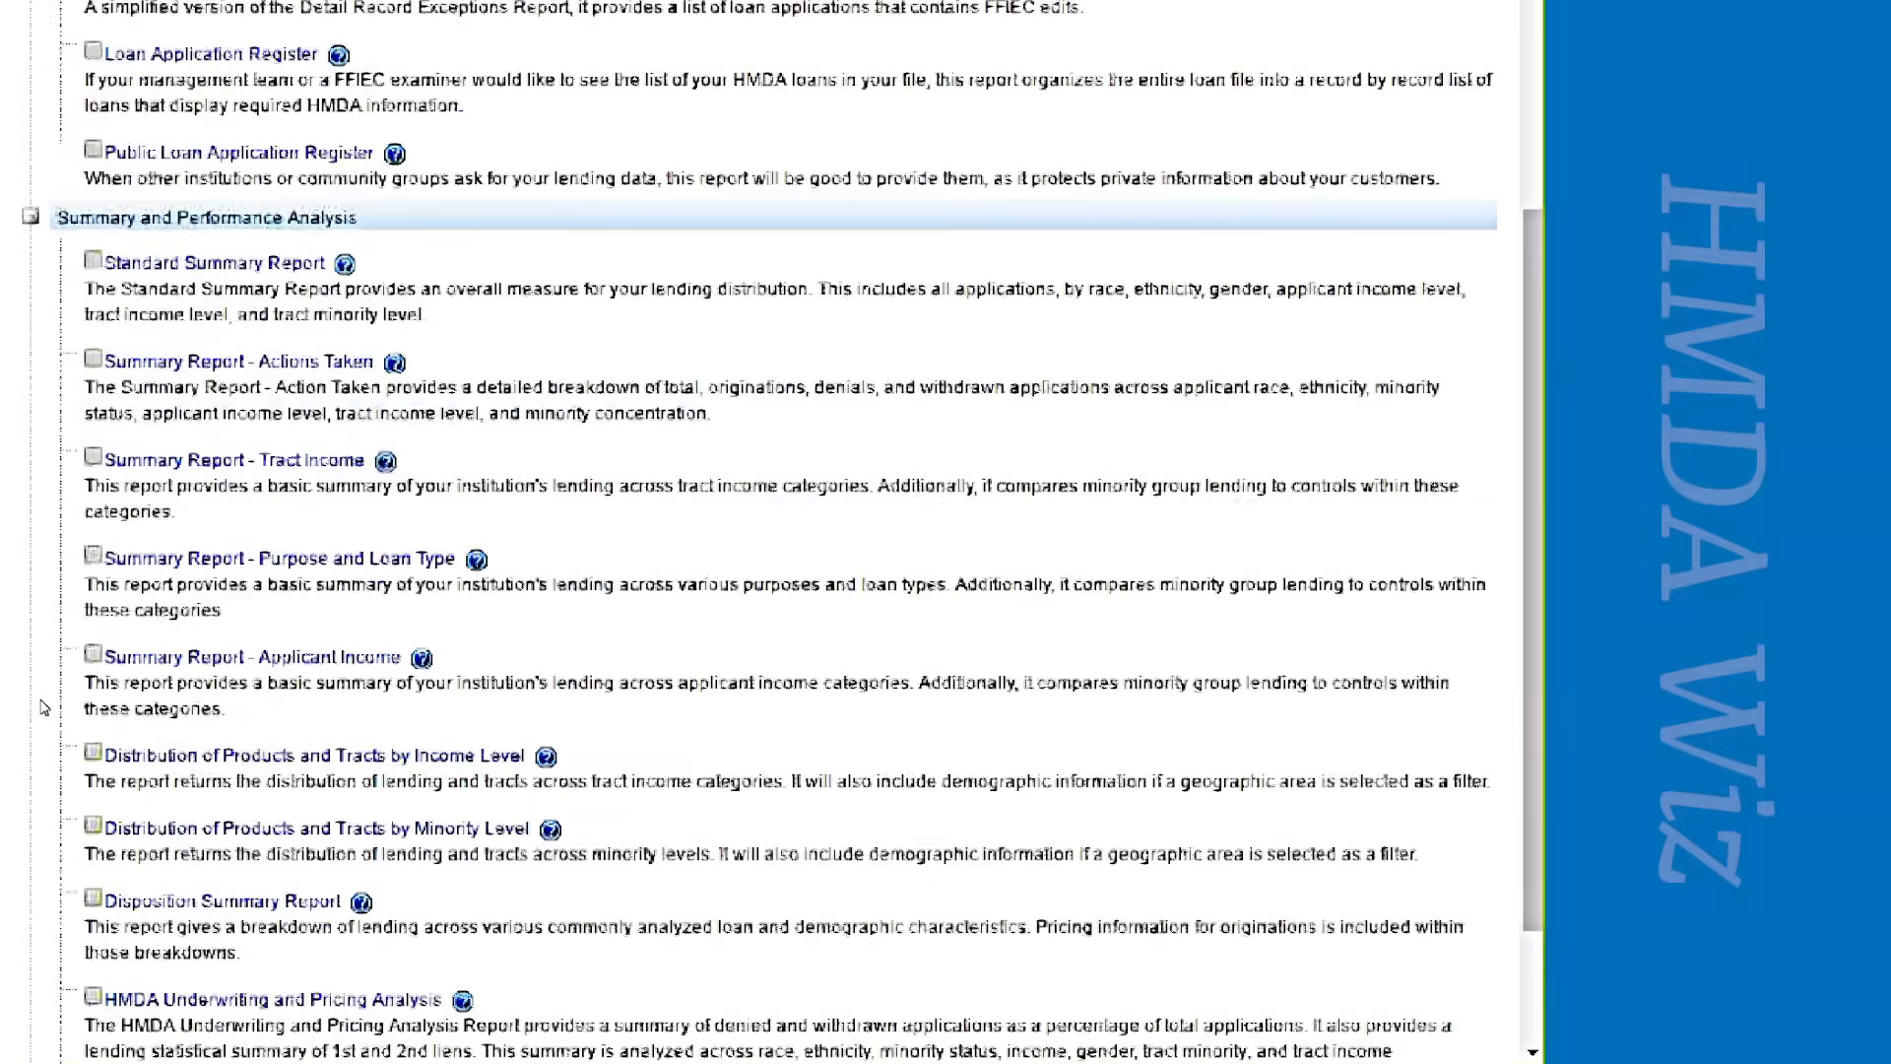
scroll(168, 133, "down", 2)
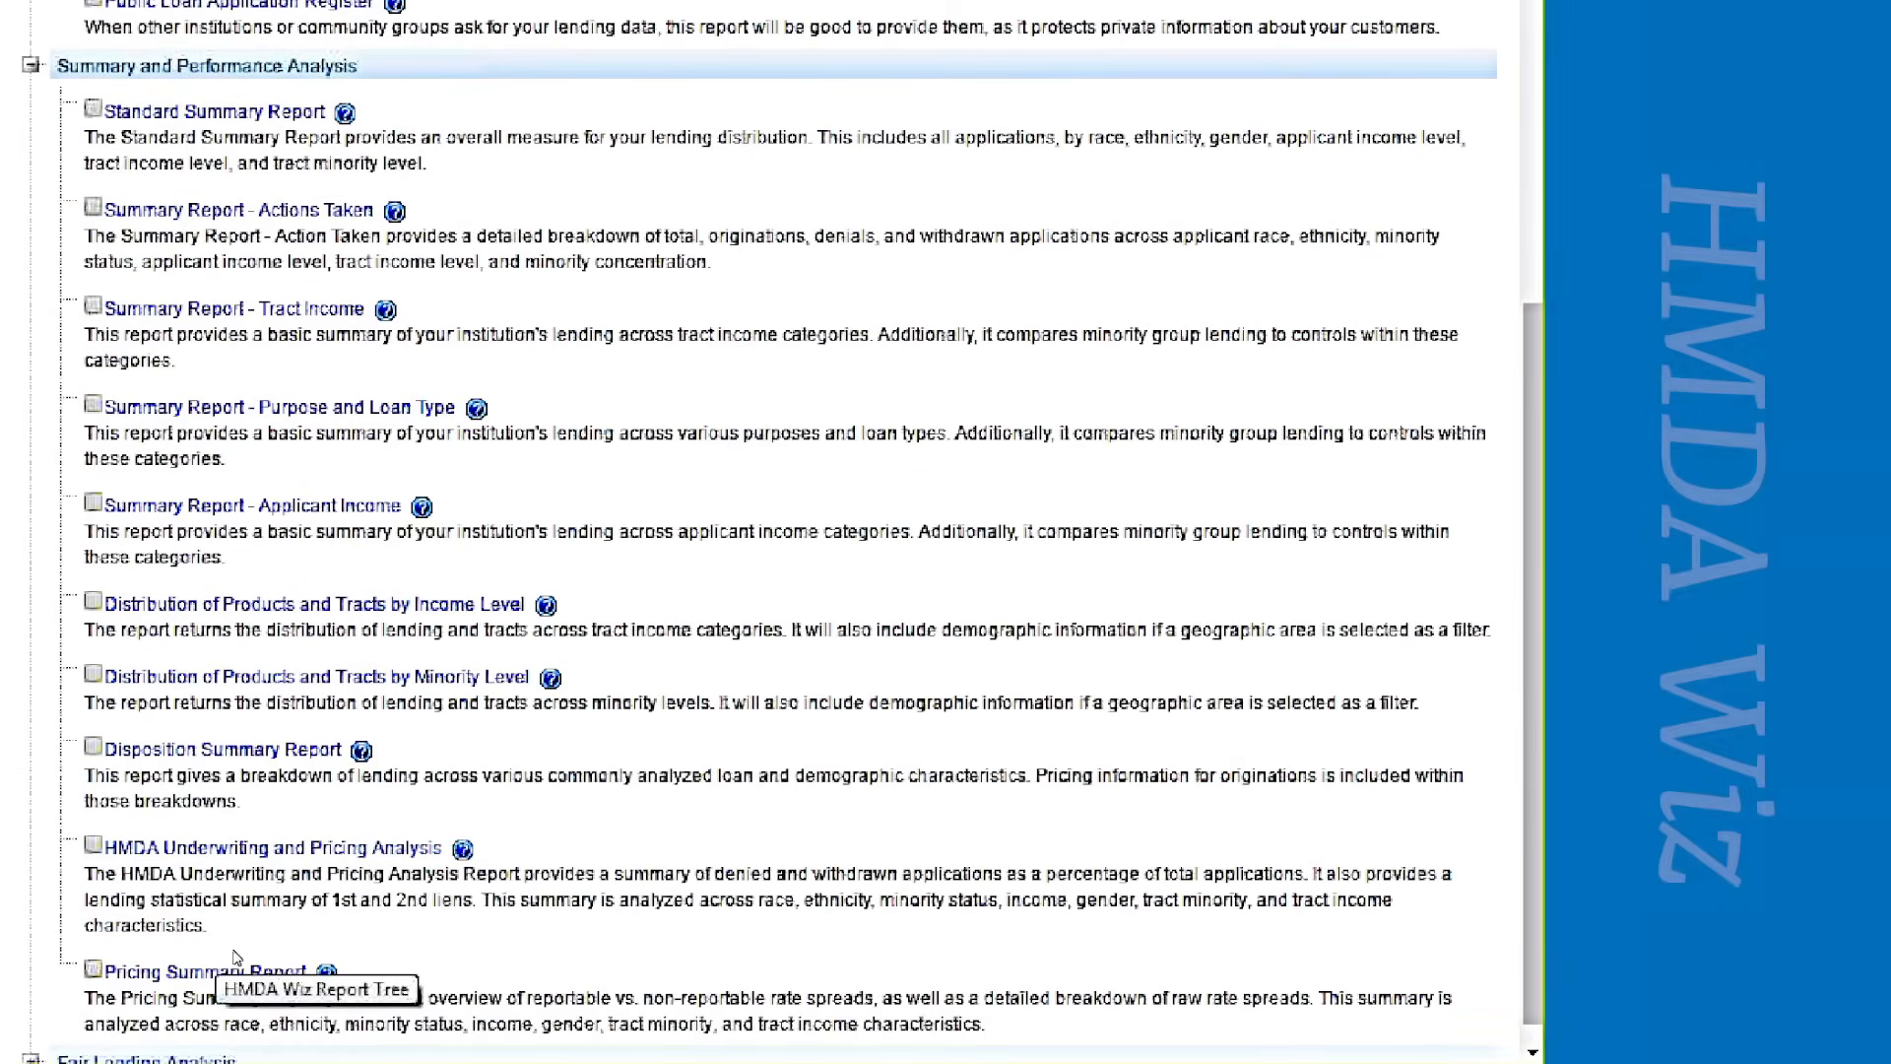
scroll(236, 957, "up", 7)
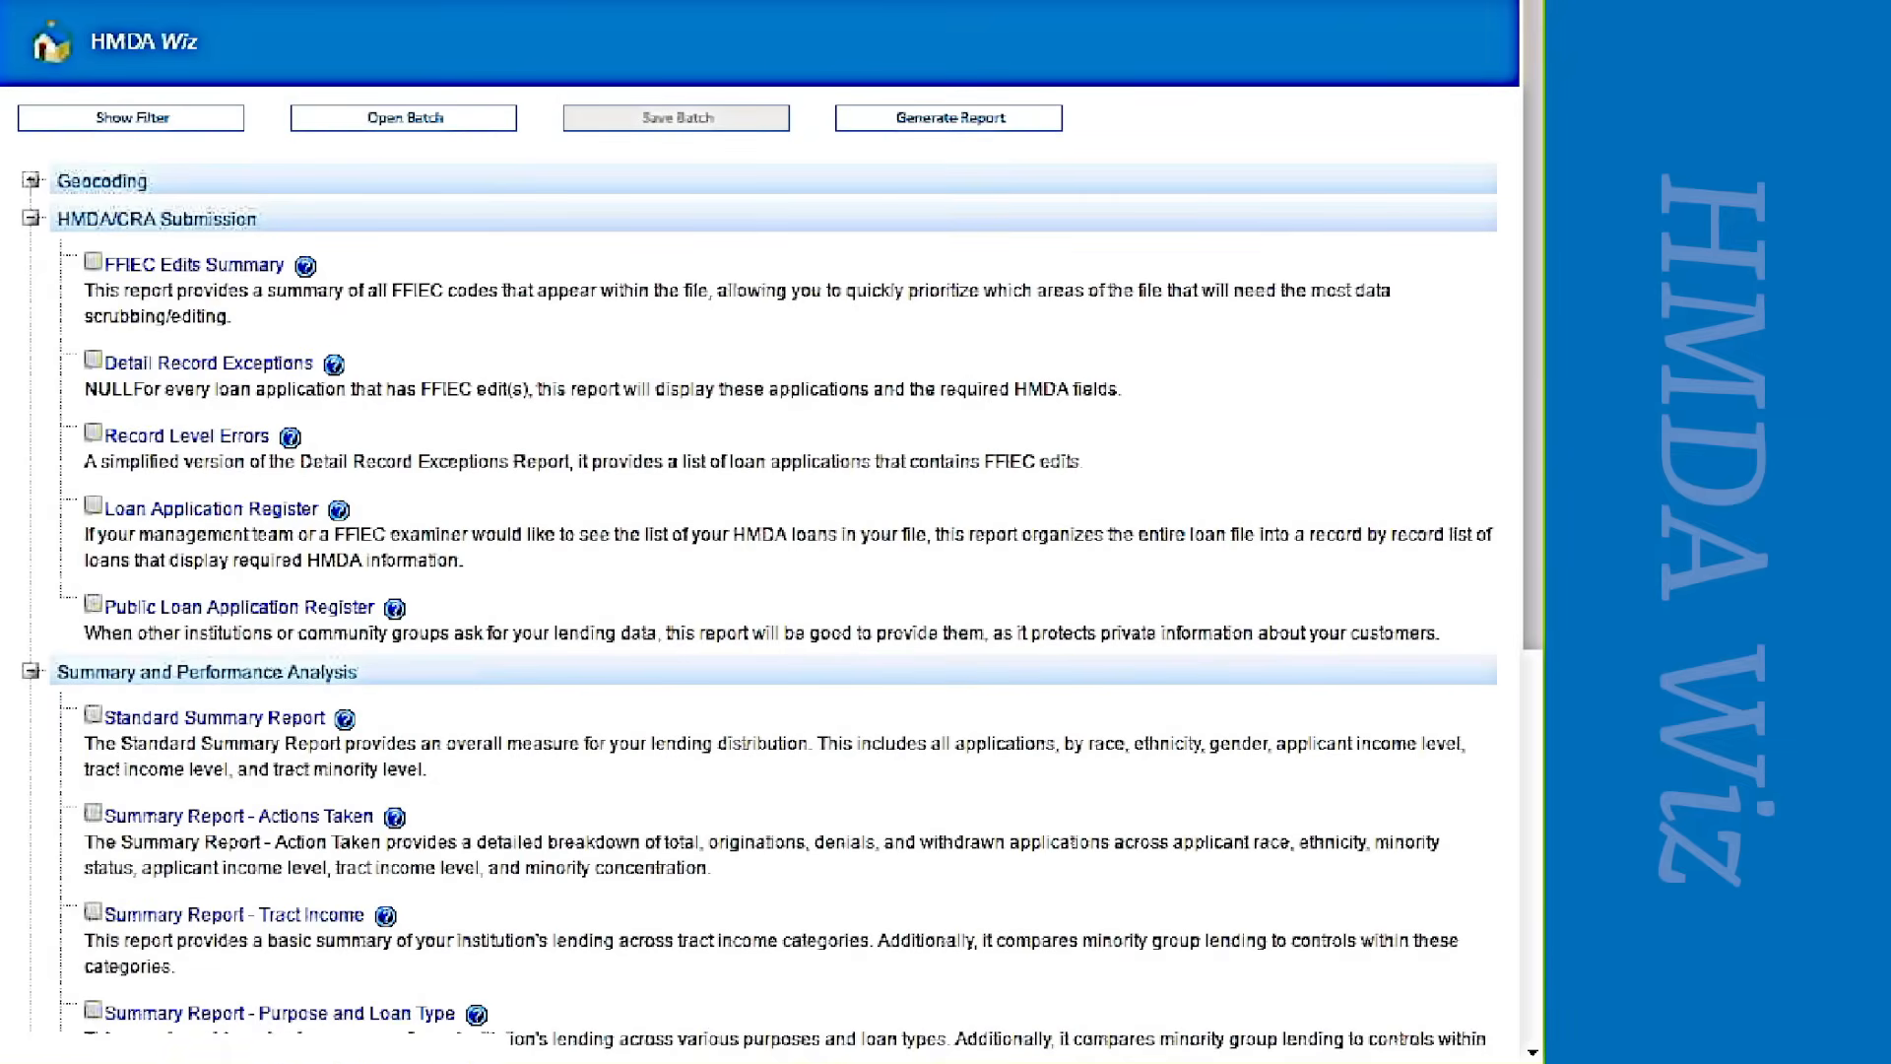
Open the data analysis dashboards
mouse_move(316, 2)
mouse_move(463, 108)
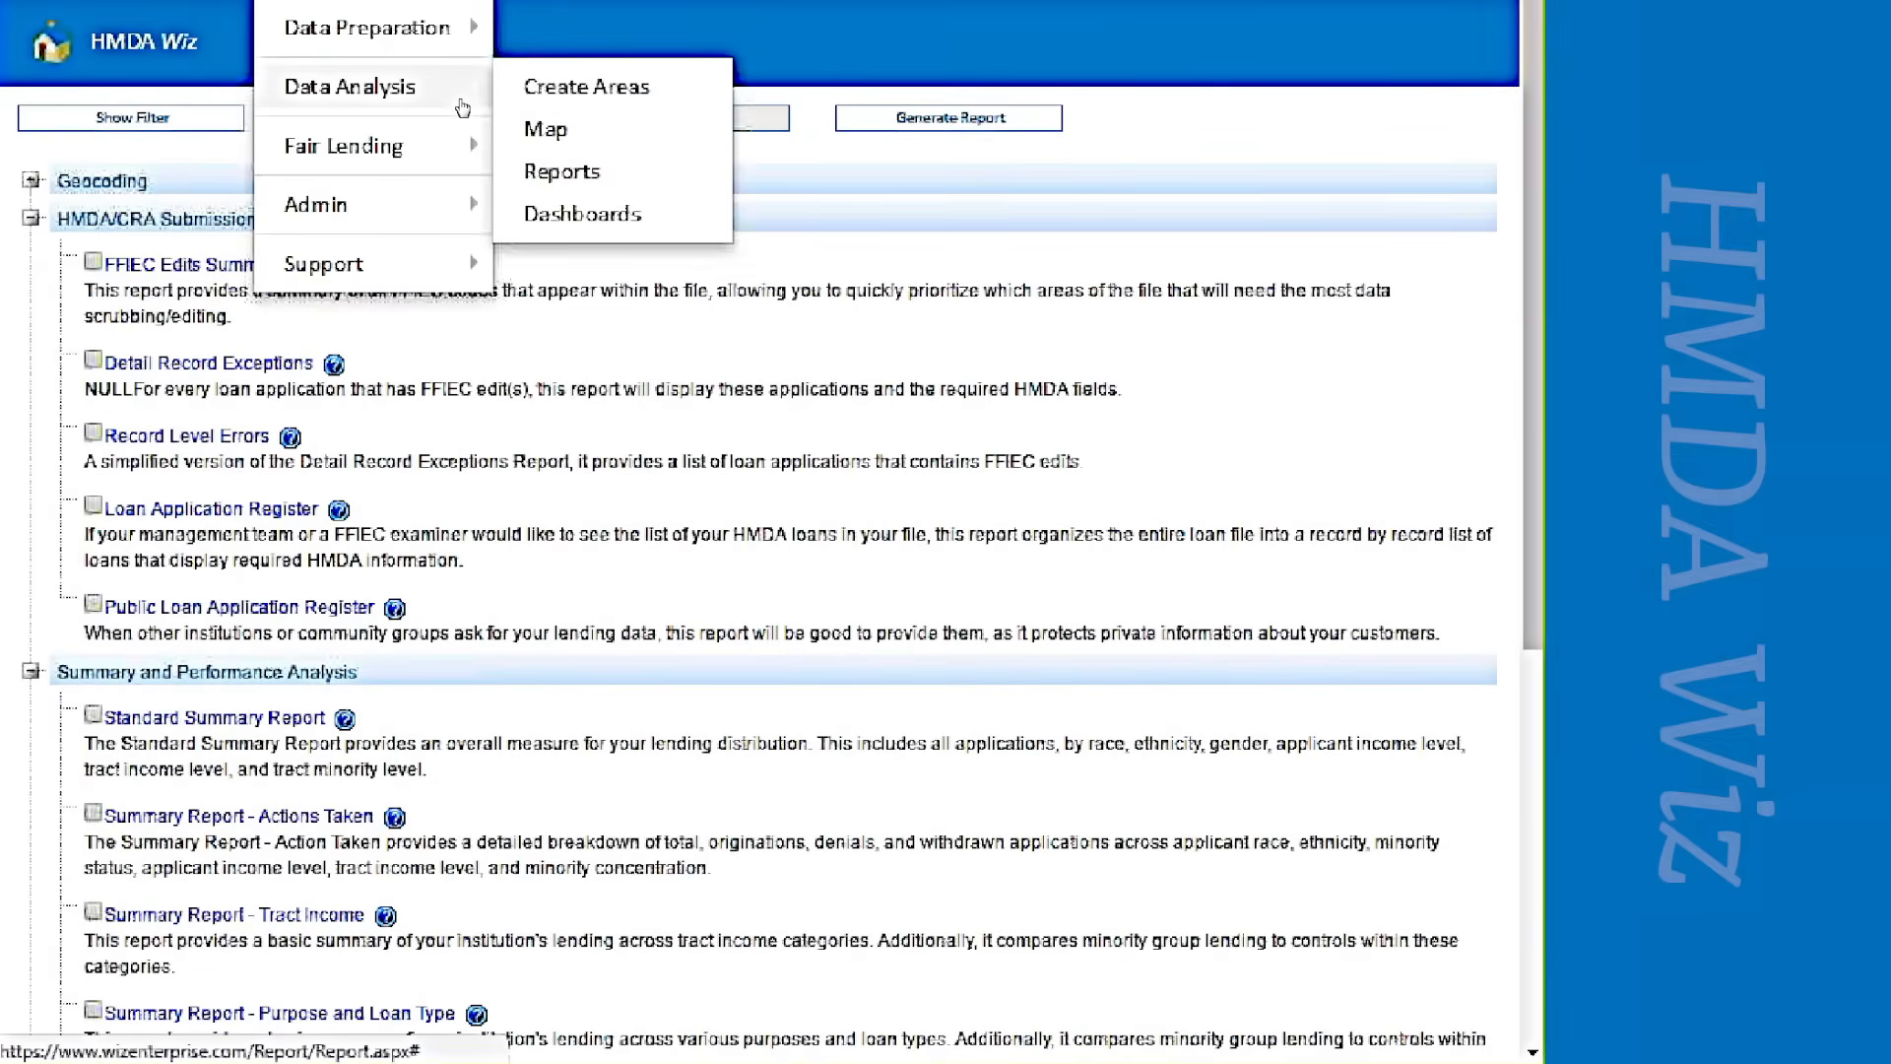
left_click(600, 216)
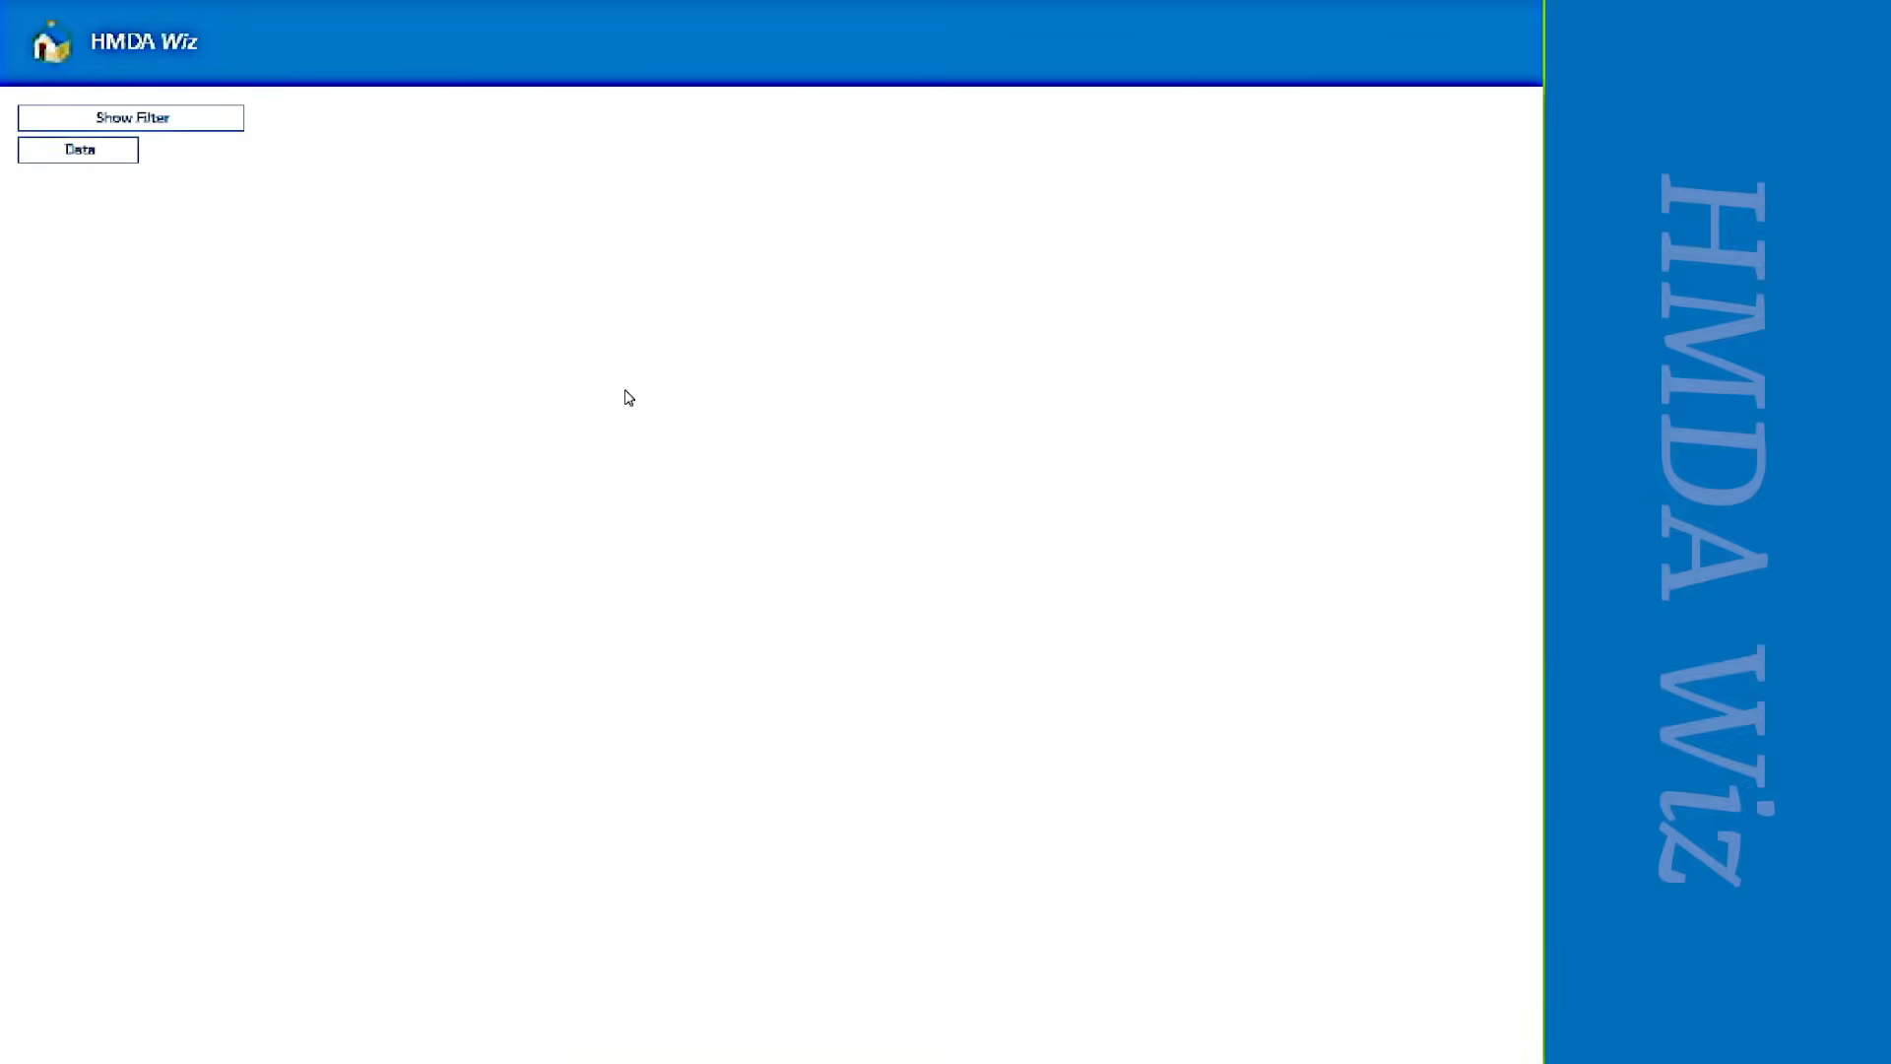